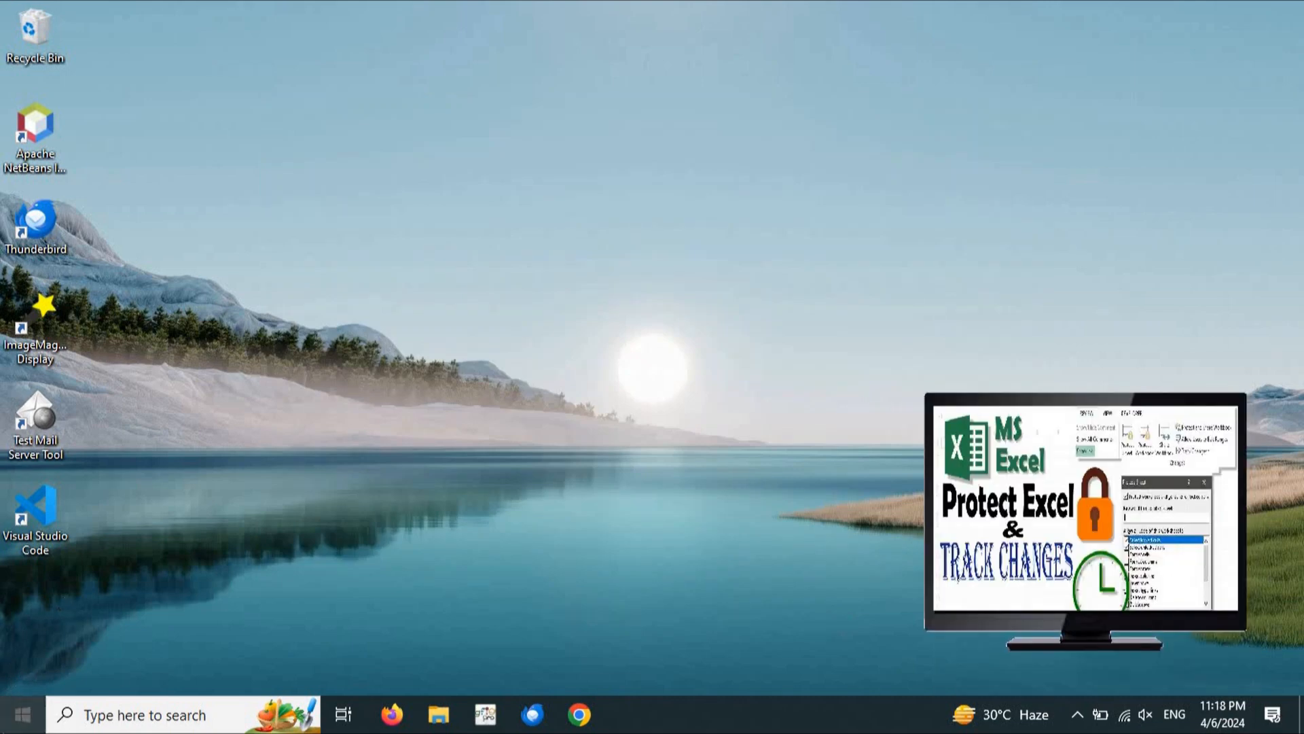
Launch Excel 2013 from the taskbar search and maximize its start window
{"action": "left_click", "coordinate": [23, 714]}
{"action": "type", "text": "excel"}
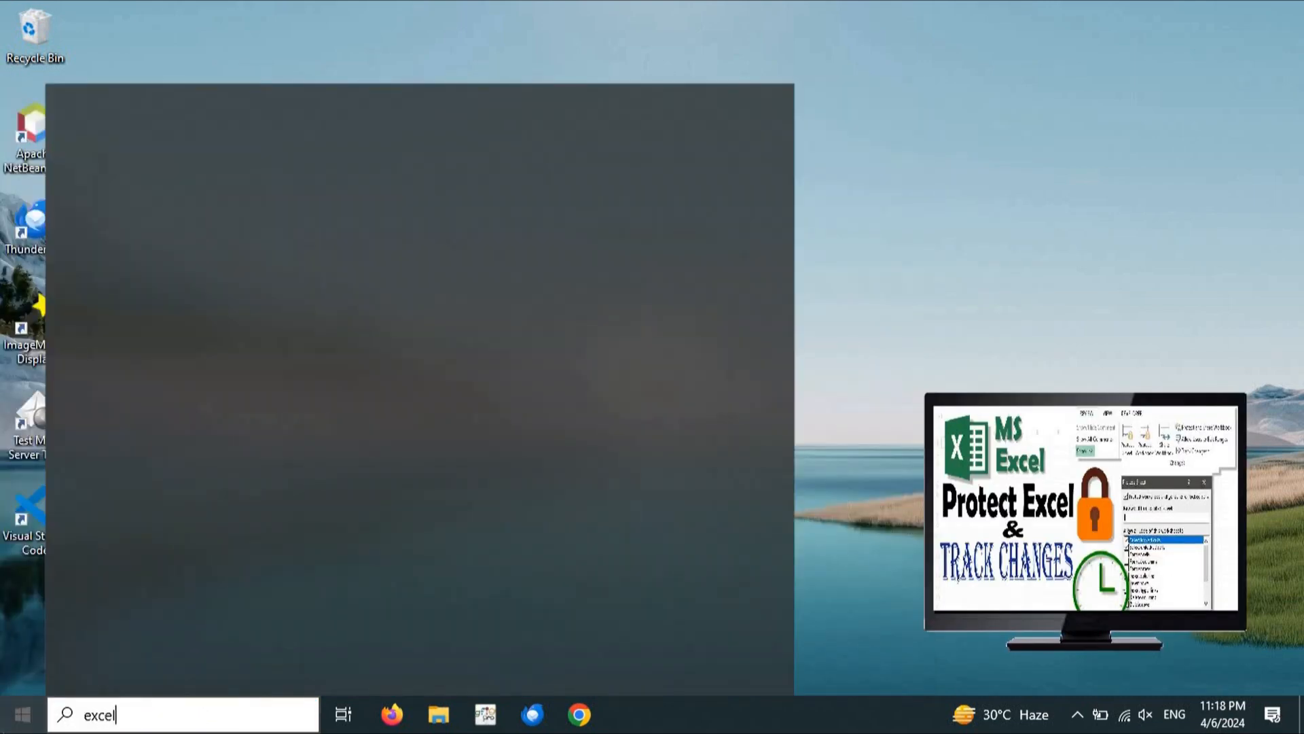
{"action": "key", "text": "Return"}
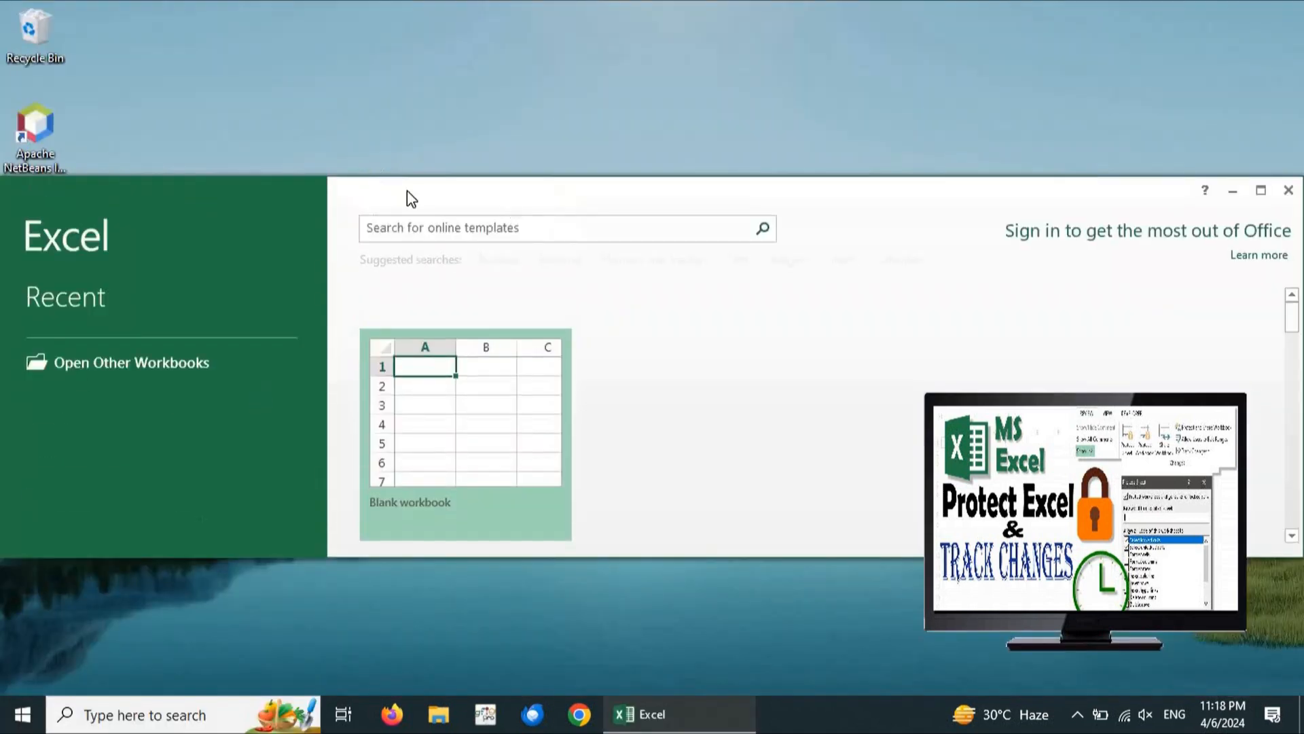
{"action": "left_click", "coordinate": [1261, 191]}
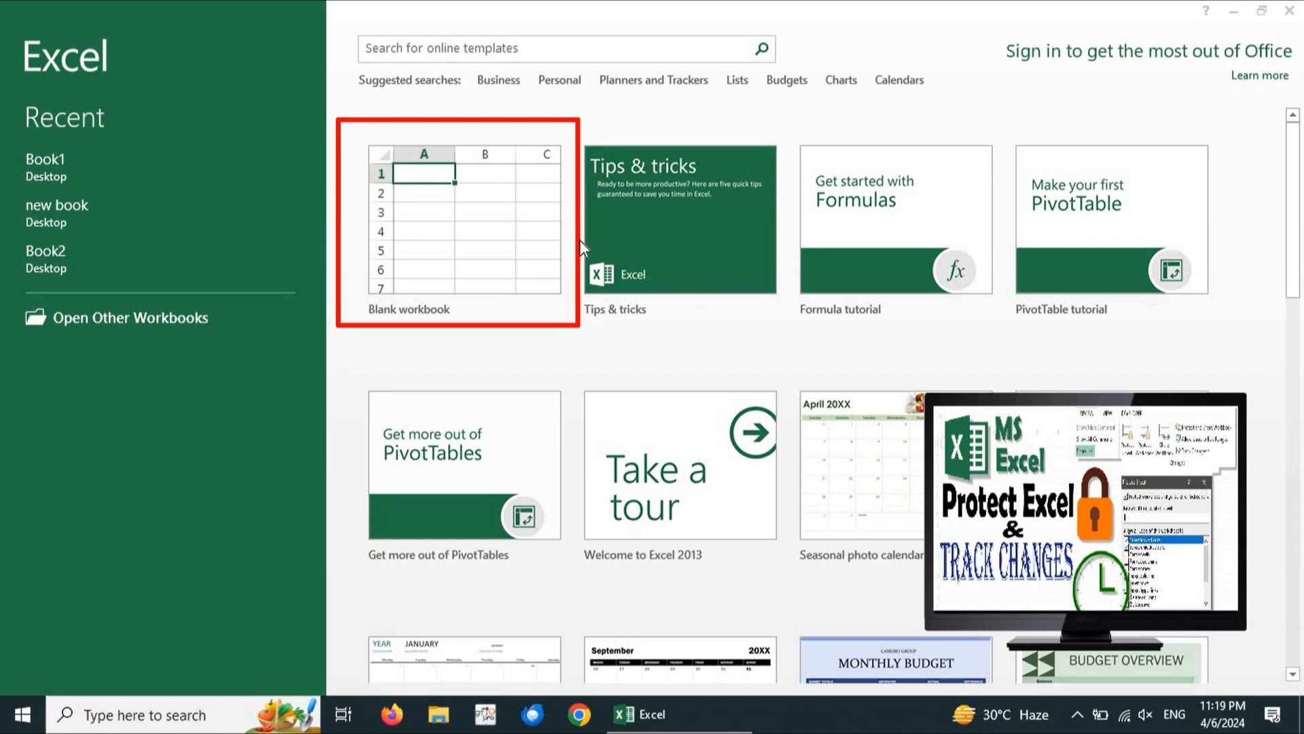
Create a blank workbook, Book1, and select cells H2, H8 and G3 on Sheet1
{"action": "left_click", "coordinate": [492, 236]}
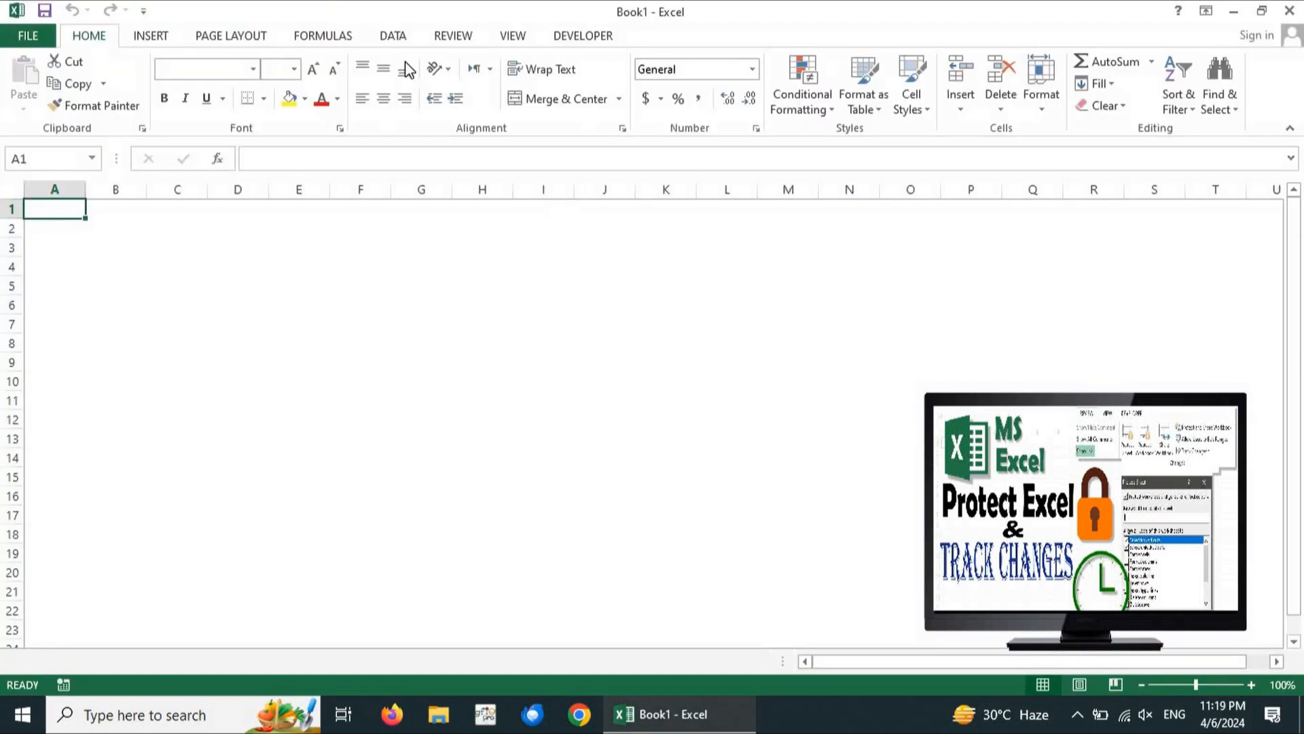
{"action": "left_click", "coordinate": [482, 228]}
{"action": "left_click", "coordinate": [458, 337]}
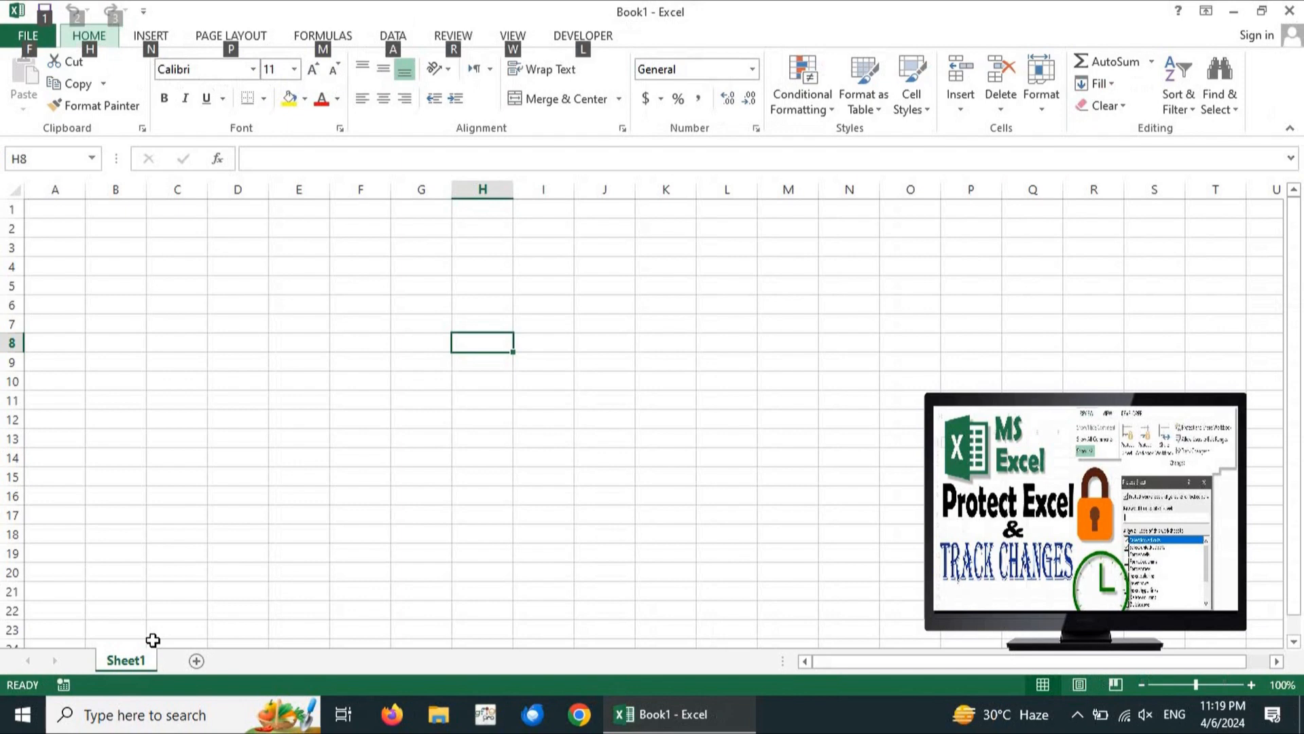
{"action": "left_click", "coordinate": [436, 243]}
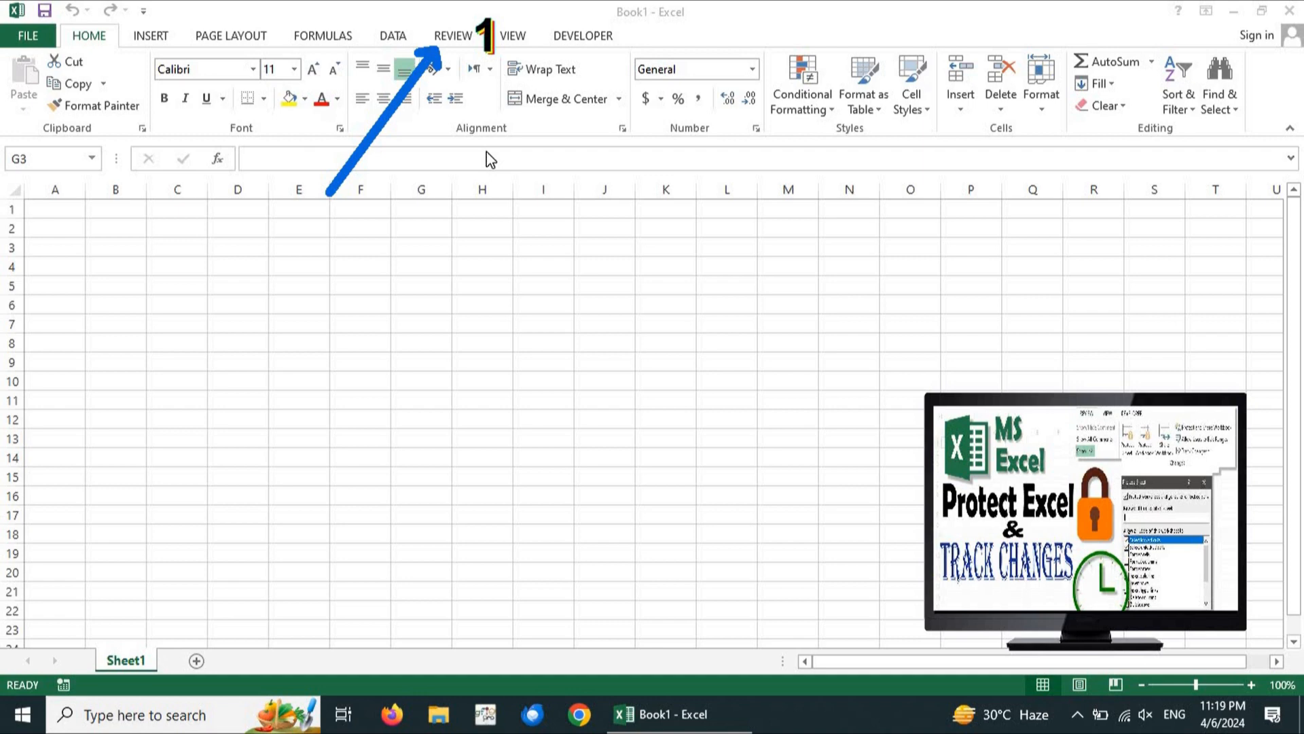
Switch the ribbon to the Review tab
{"action": "left_click", "coordinate": [451, 36]}
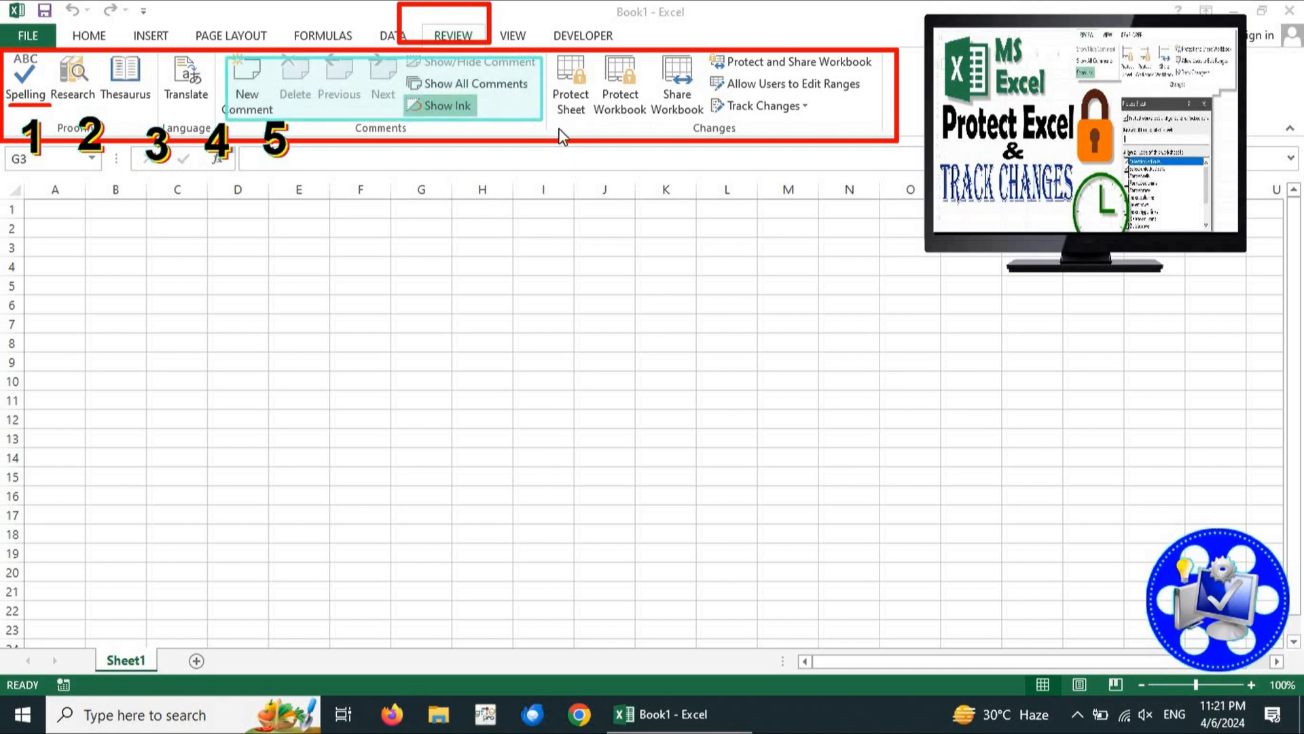
{"action": "left_click_drag", "start_coordinate": [560, 130], "coordinate": [863, 126]}
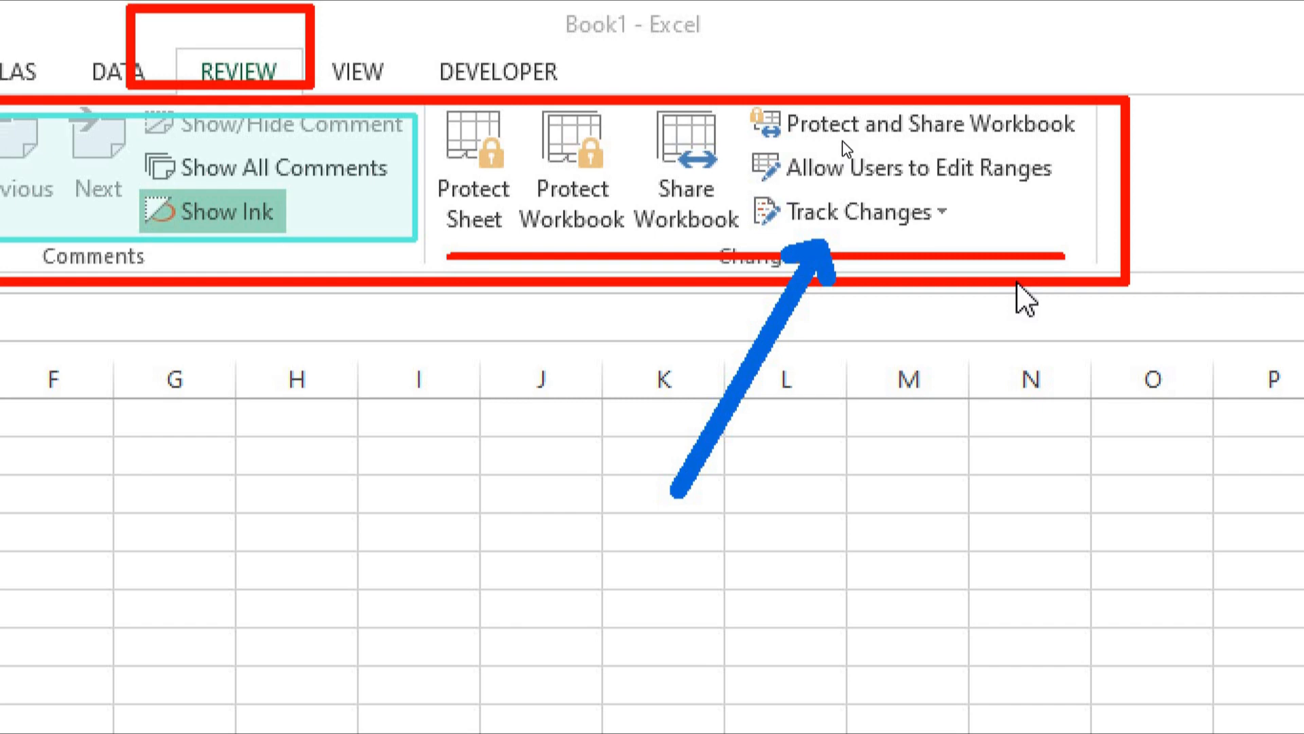
{"action": "key", "text": "alt"}
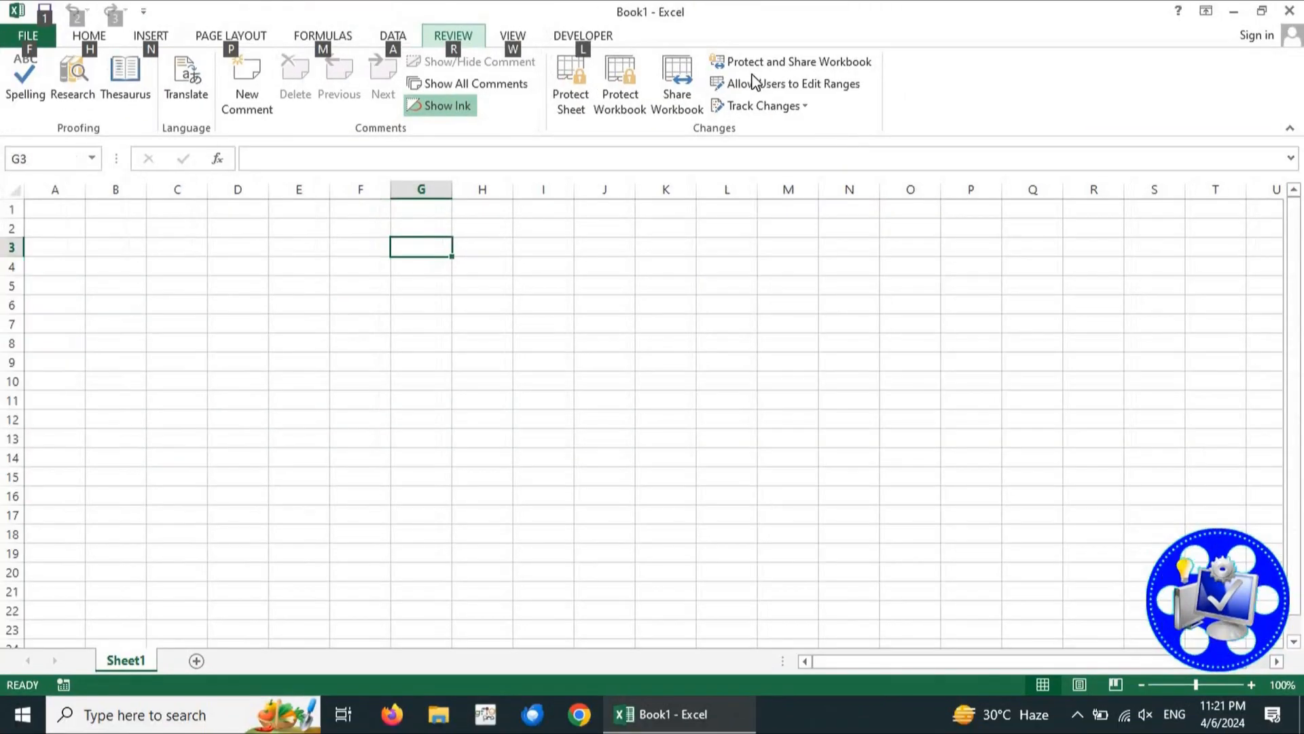
{"action": "left_click", "coordinate": [507, 356]}
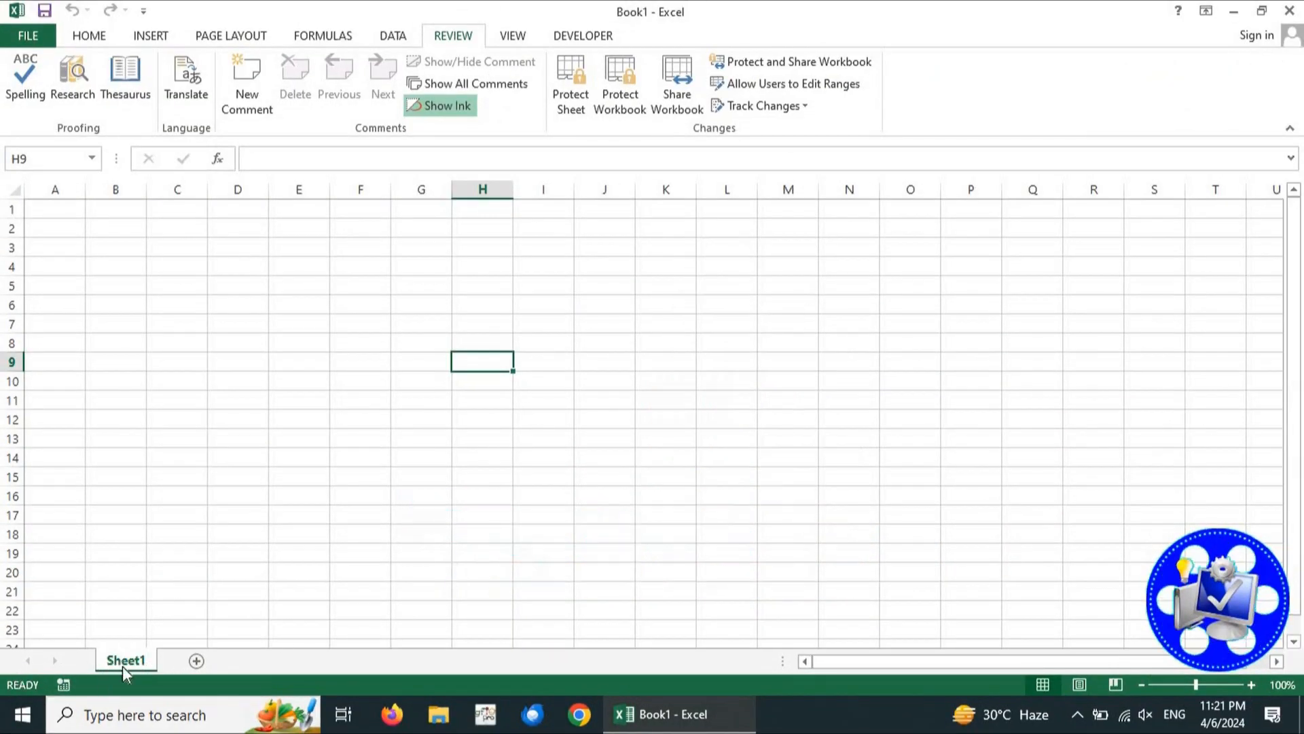
Add worksheets Sheet2, Sheet3, Sheet4 and Sheet5 with the New sheet button, ending on Sheet5
{"action": "left_click", "coordinate": [196, 661]}
{"action": "left_click", "coordinate": [257, 661]}
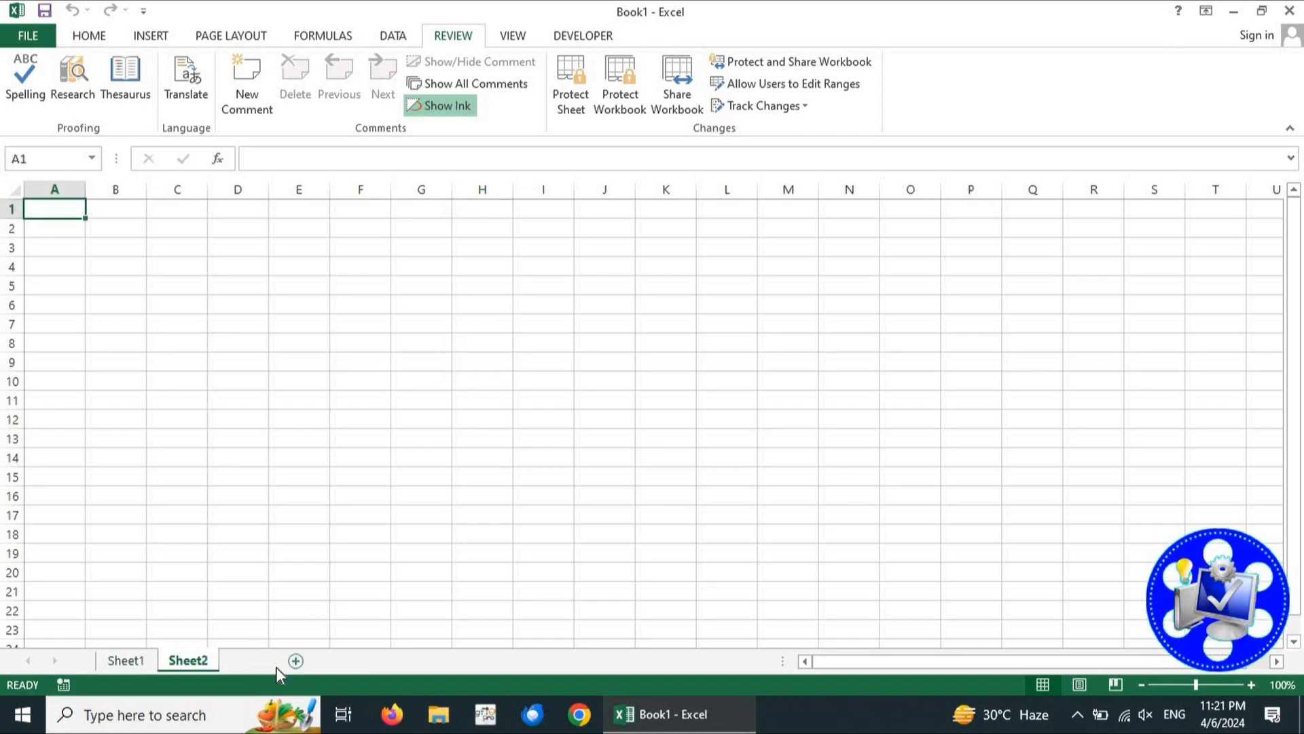
{"action": "left_click", "coordinate": [319, 661]}
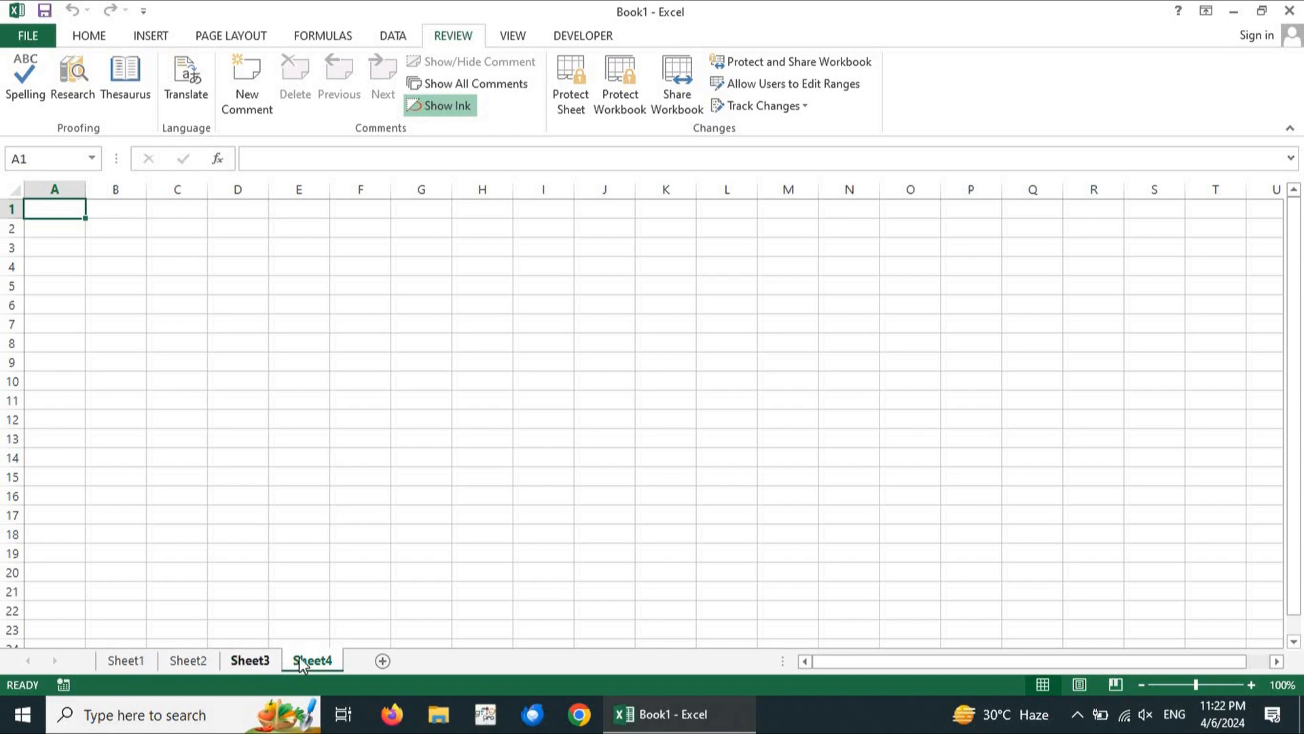
{"action": "left_click", "coordinate": [384, 666]}
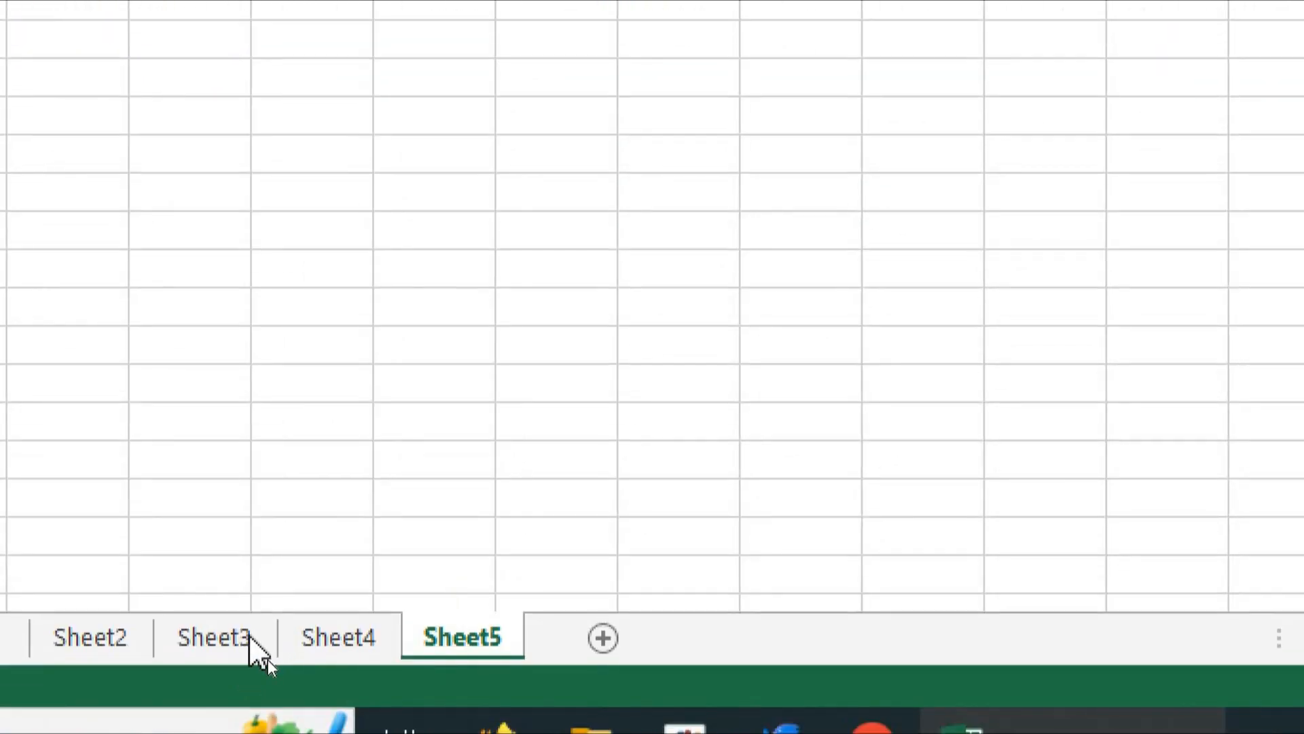
Look over the Sheet3 tab's context menu without choosing anything
{"action": "right_click", "coordinate": [252, 638]}
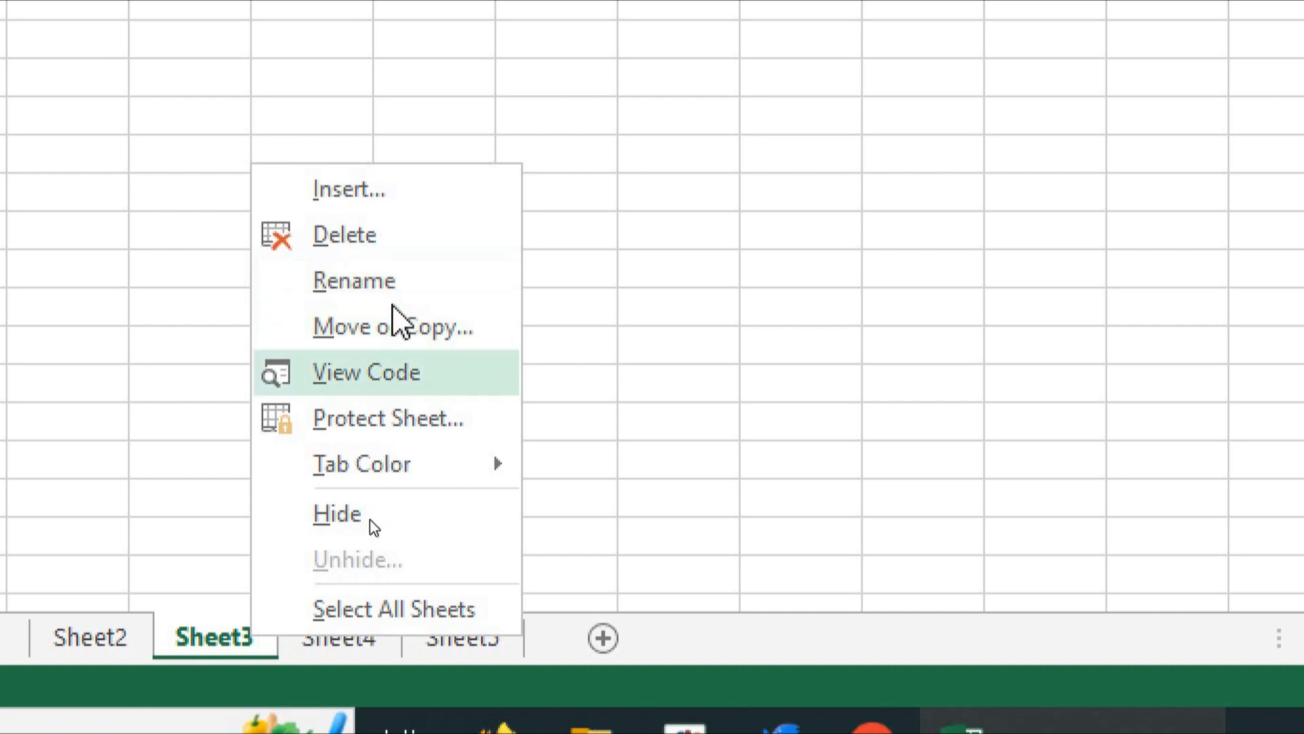
{"action": "key", "text": "Escape"}
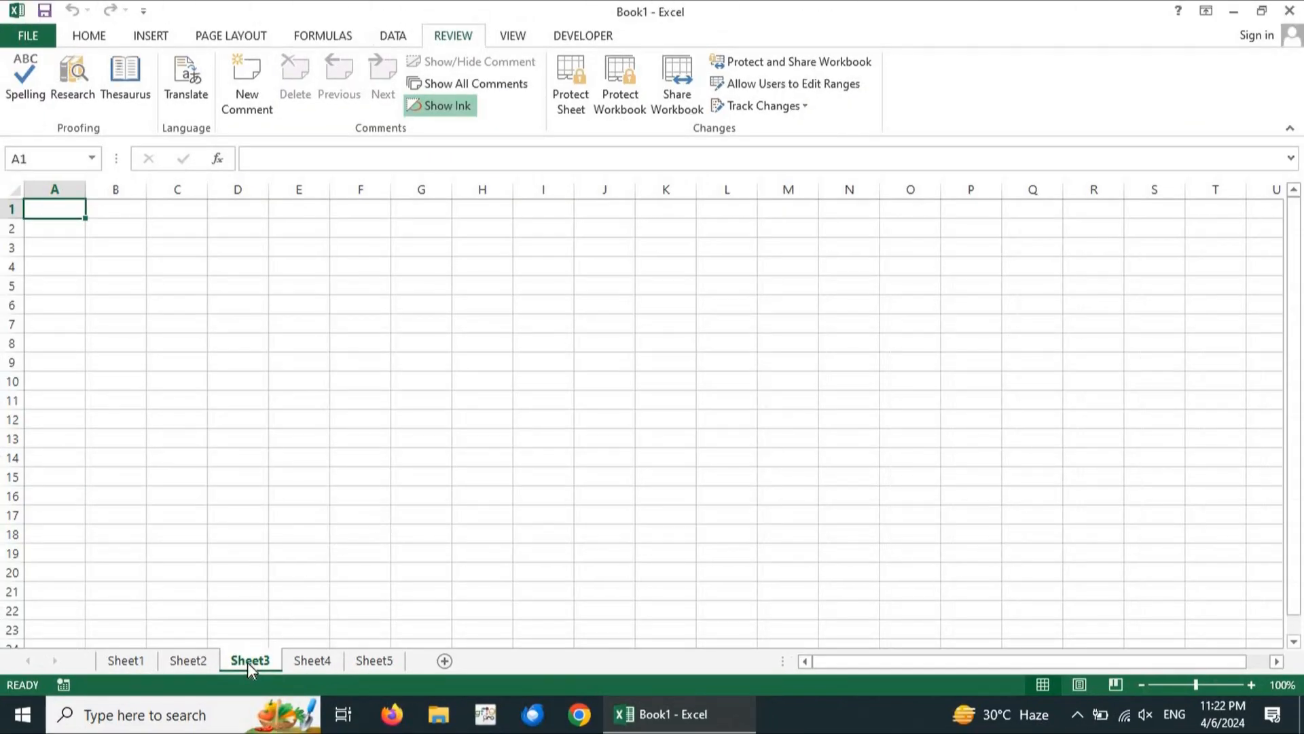
{"action": "right_click", "coordinate": [248, 664]}
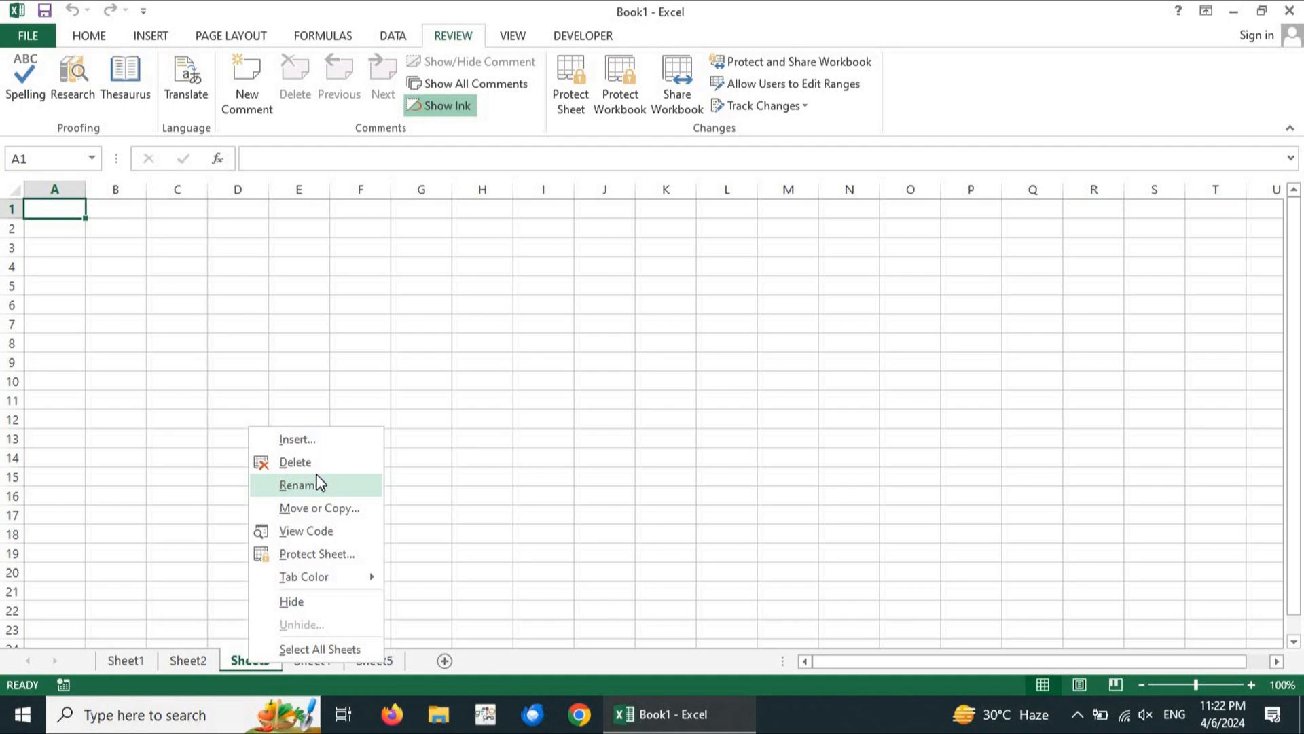
{"action": "left_click", "coordinate": [564, 322]}
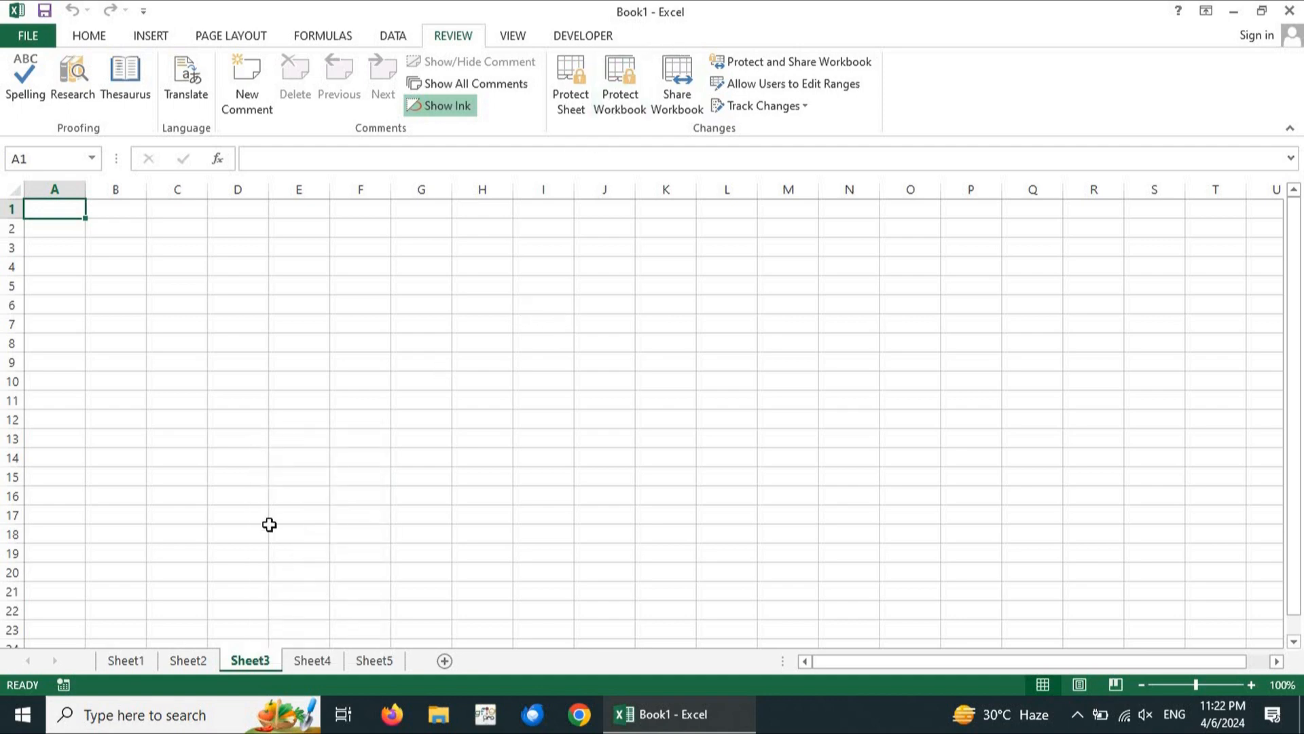
Select Sheet2 and insert Sheet6 and Sheet7 right after it
{"action": "right_click", "coordinate": [172, 658]}
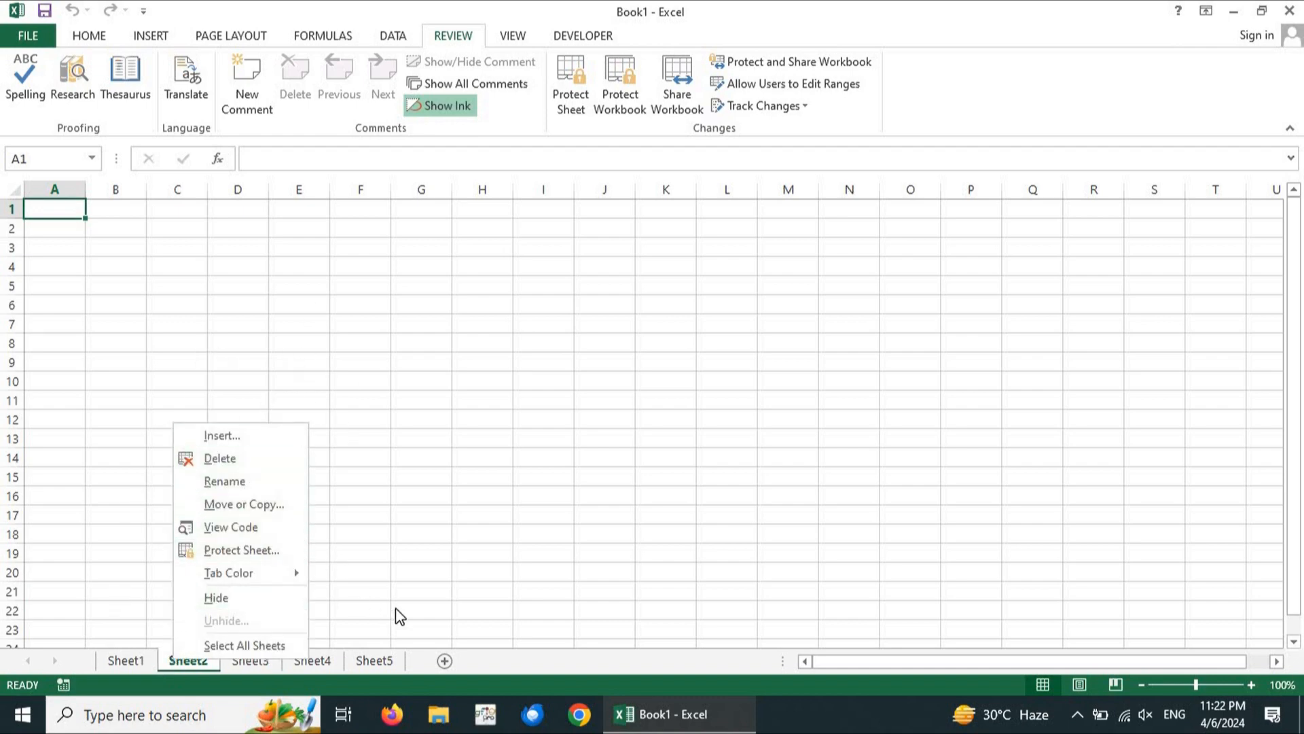
{"action": "left_click", "coordinate": [452, 660]}
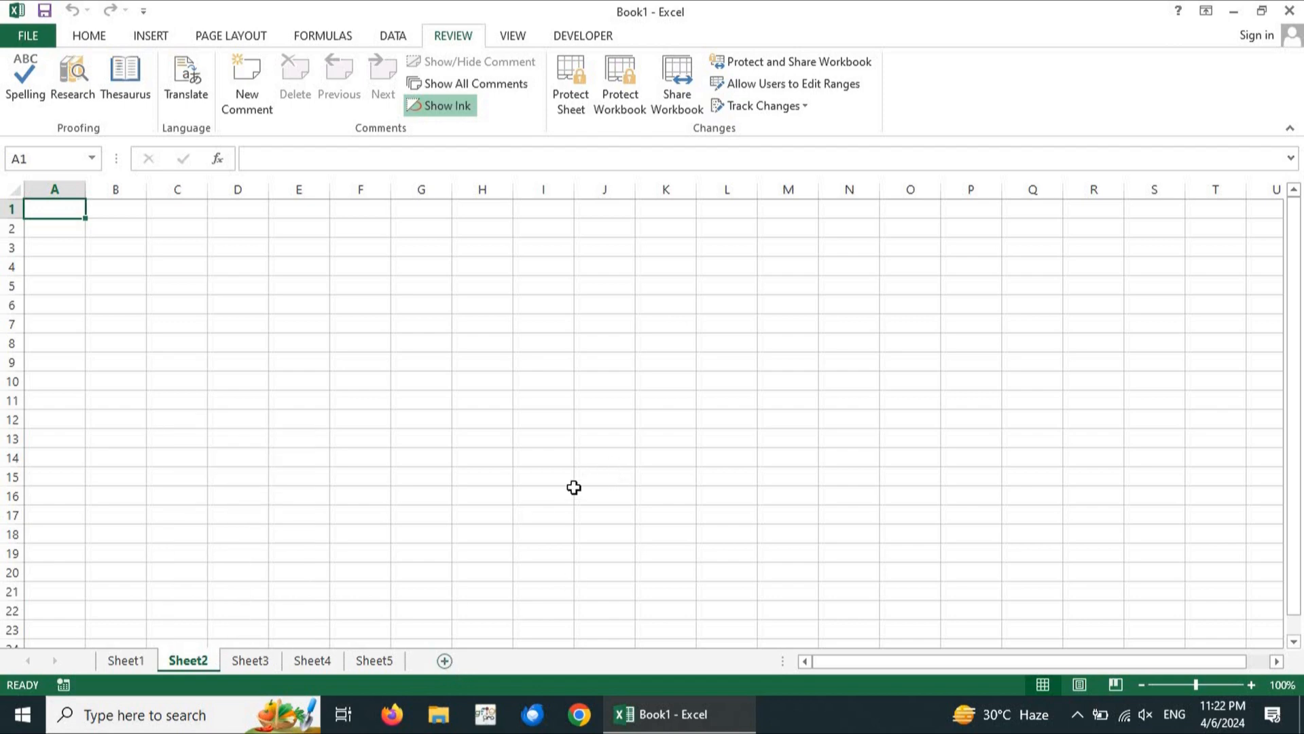
{"action": "left_click", "coordinate": [445, 662]}
{"action": "left_click", "coordinate": [507, 661]}
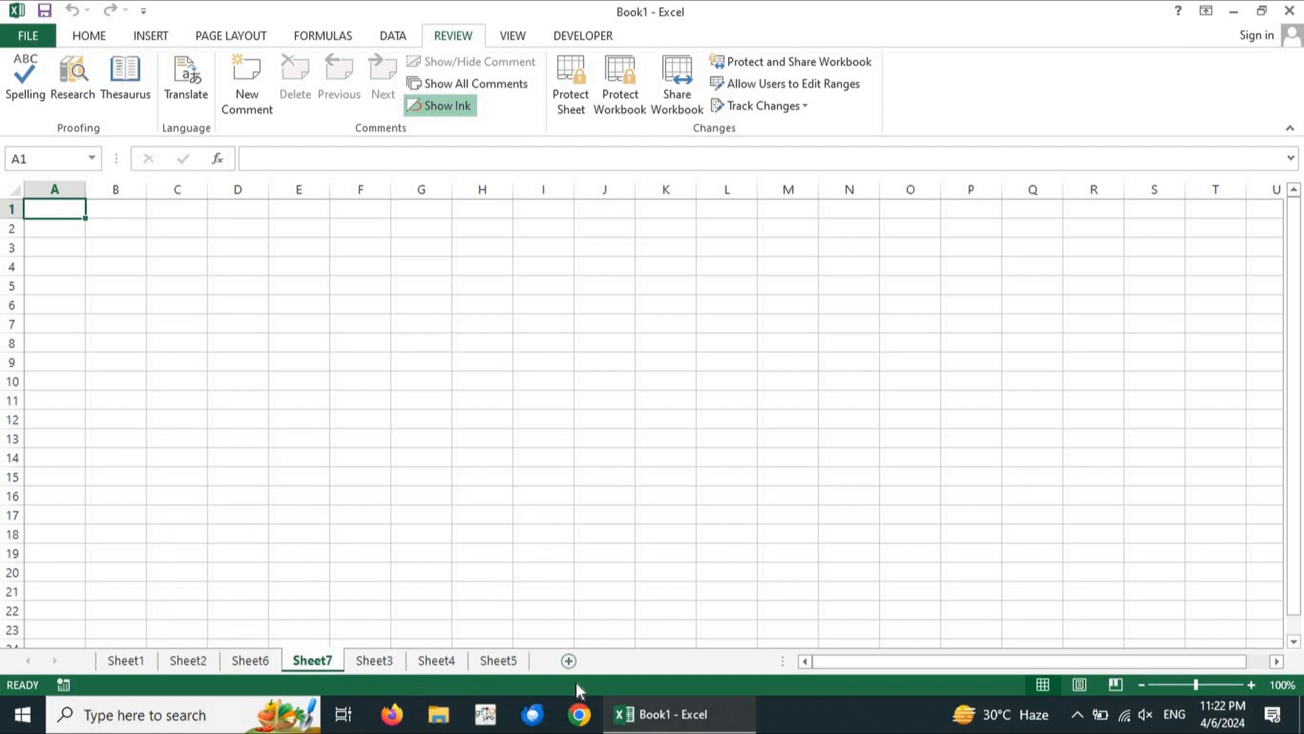
Bring up the Protect Structure and Windows dialog, positioned near the sheet centre
{"action": "left_click", "coordinate": [613, 92]}
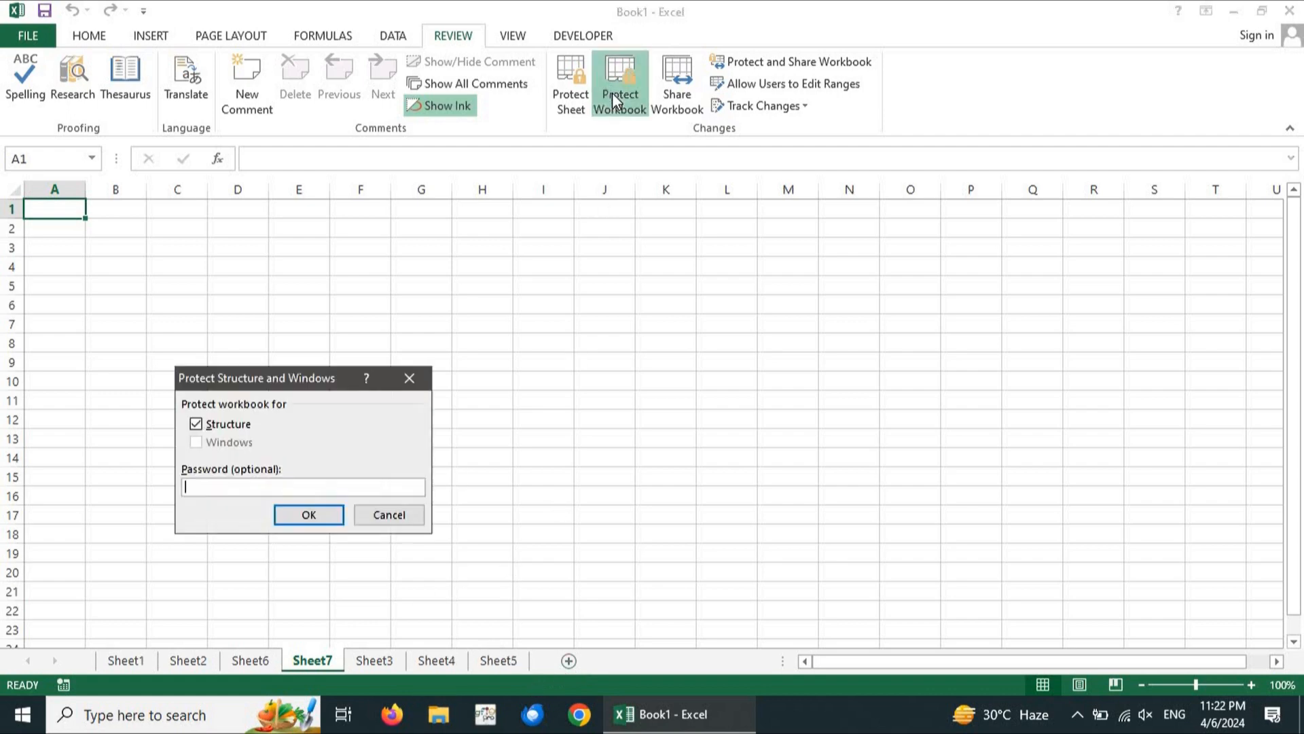
{"action": "left_click", "coordinate": [410, 377]}
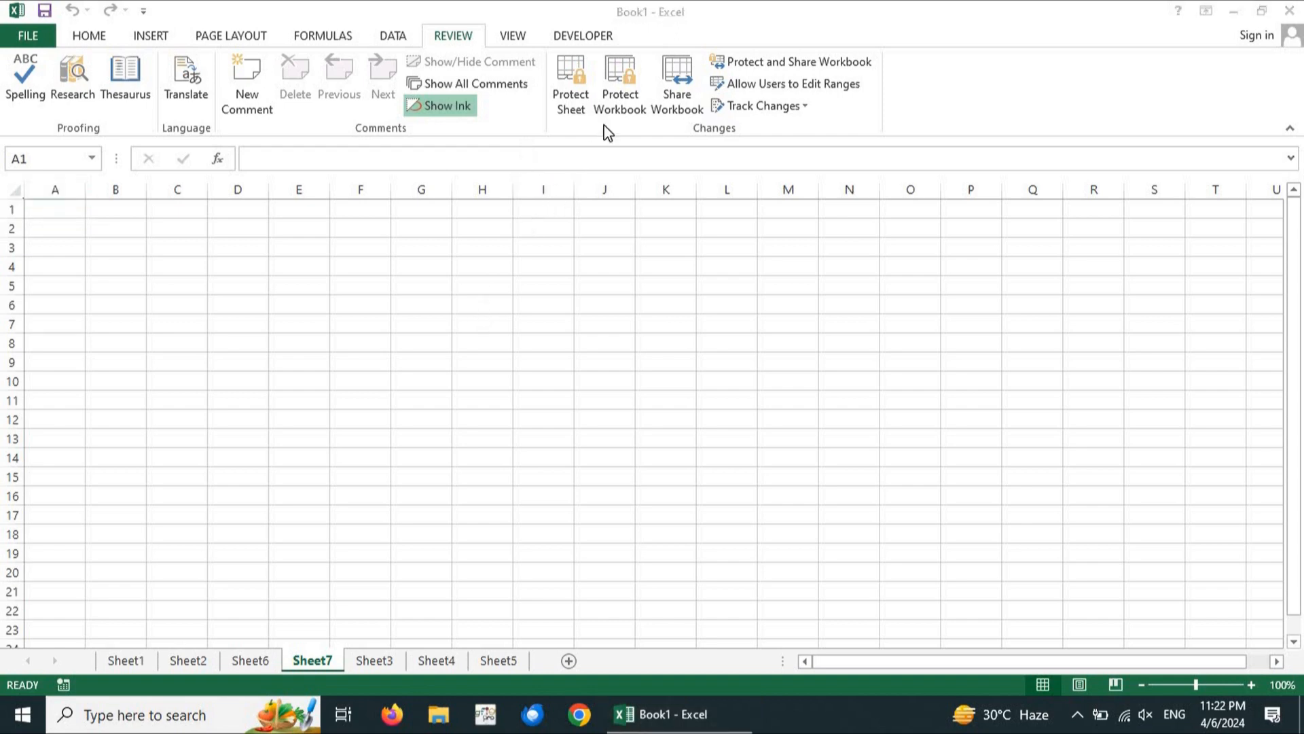
{"action": "left_click_drag", "start_coordinate": [479, 314], "coordinate": [606, 125]}
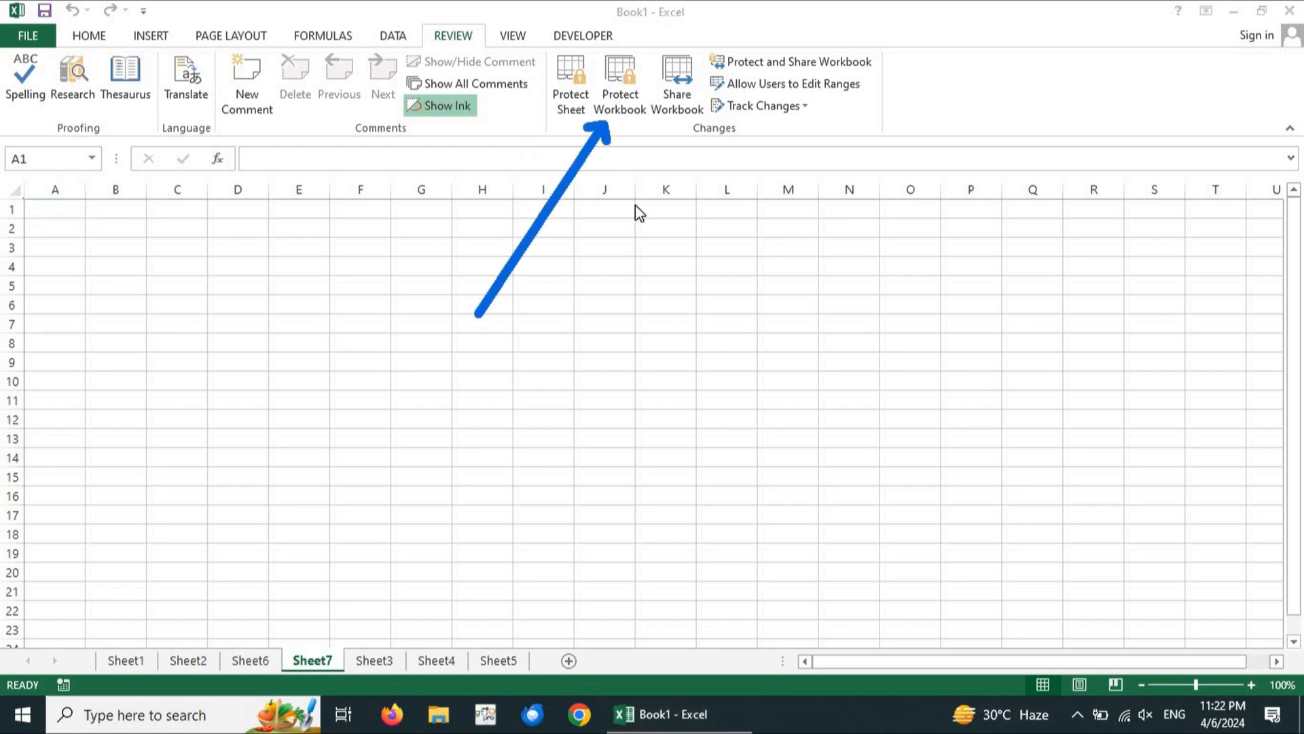
{"action": "key", "text": "Escape"}
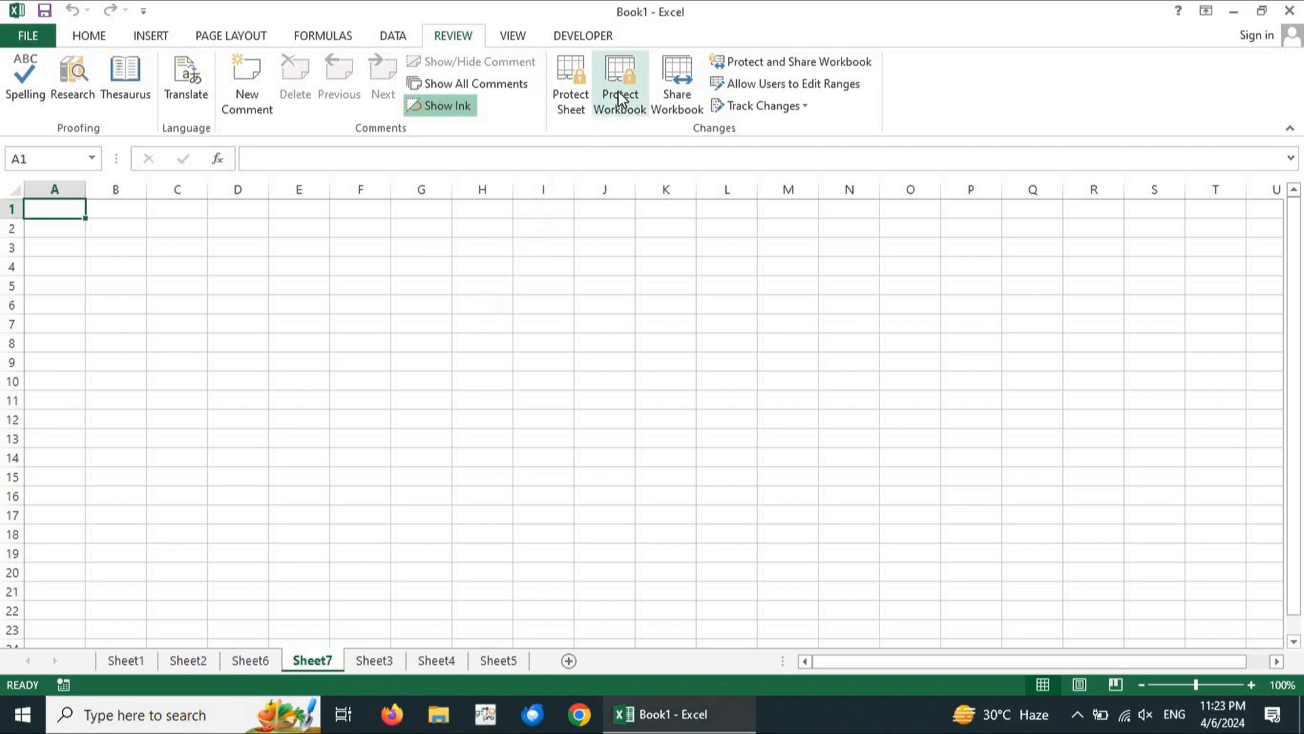
{"action": "left_click", "coordinate": [618, 95]}
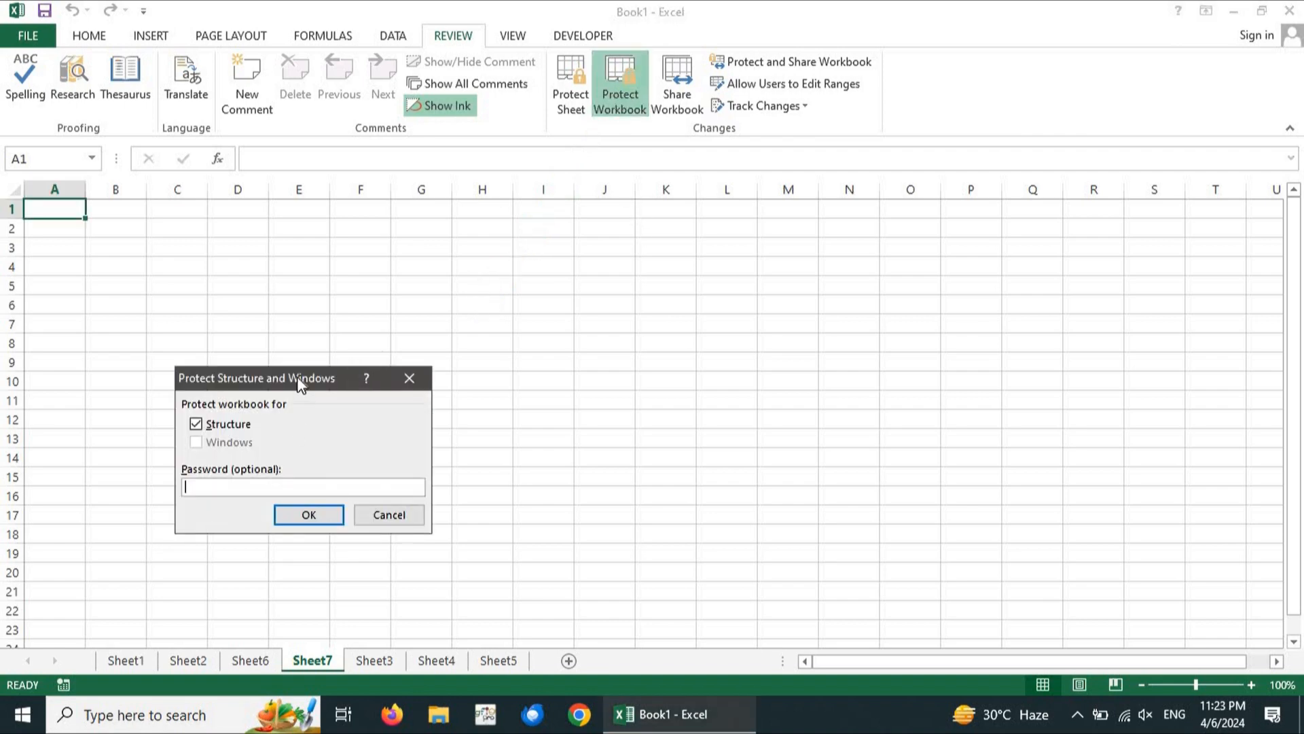
{"action": "left_click_drag", "start_coordinate": [299, 382], "coordinate": [571, 285]}
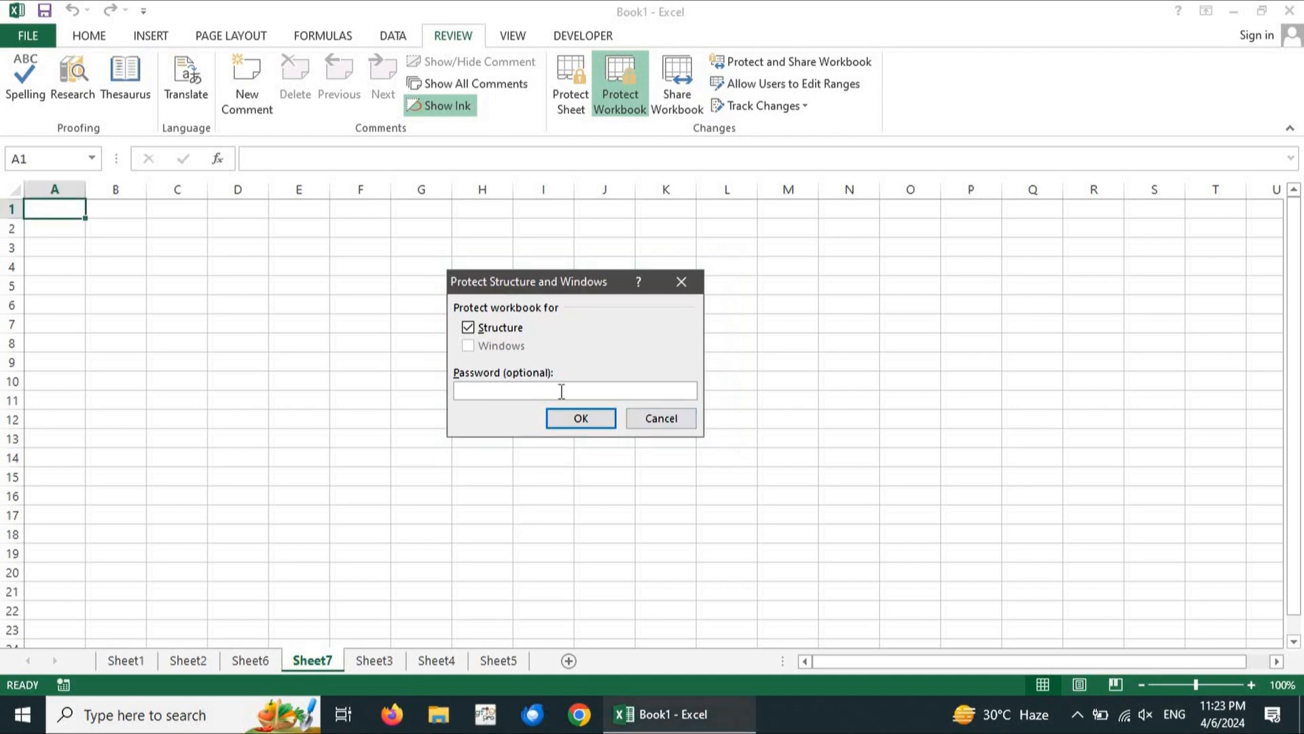
Enter and confirm the workbook structure password, then select cell E12
{"action": "type", "text": "123"}
{"action": "left_click", "coordinate": [589, 424]}
{"action": "type", "text": "123"}
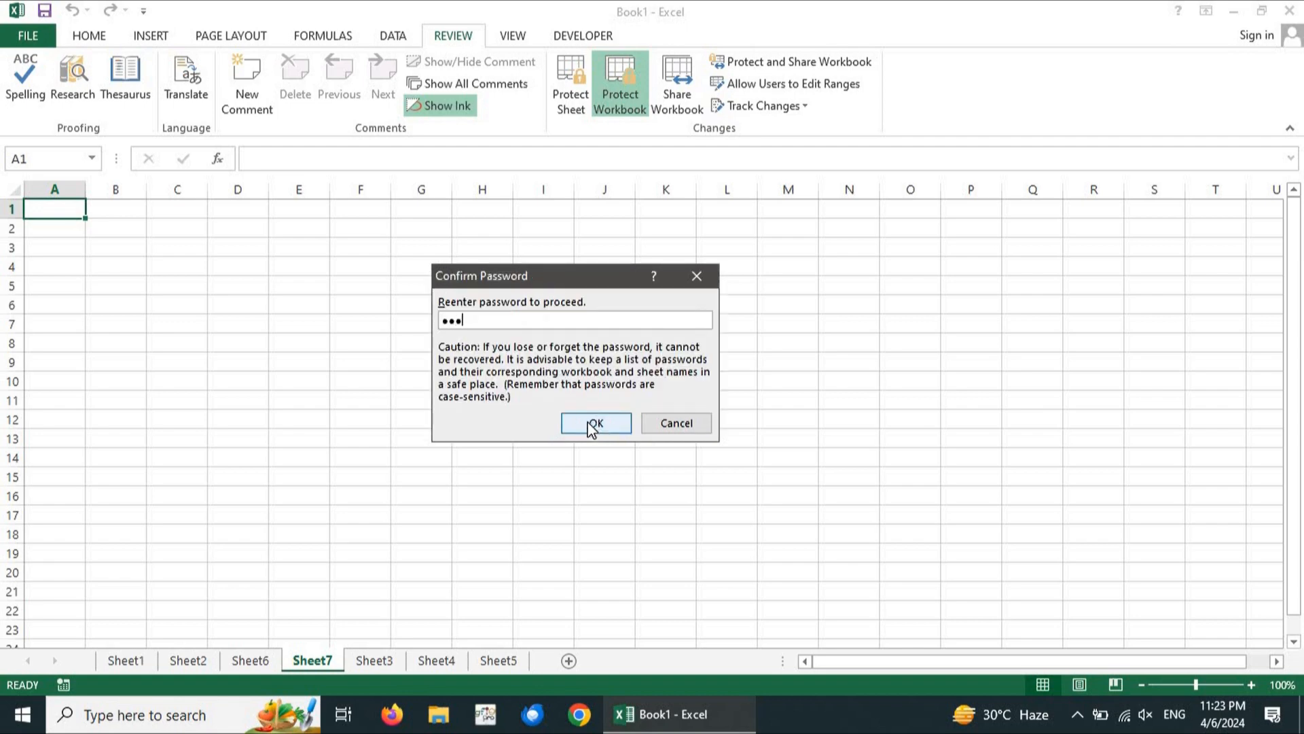
{"action": "left_click", "coordinate": [591, 426]}
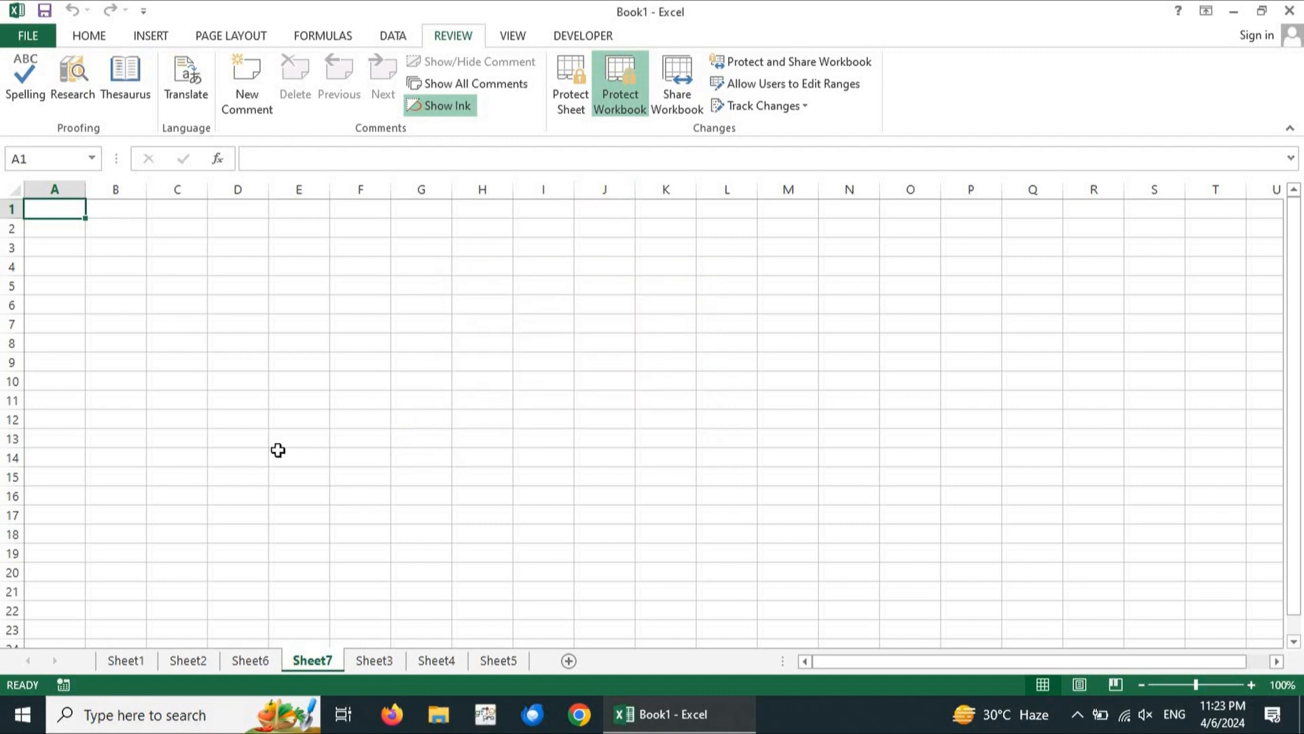
{"action": "left_click", "coordinate": [280, 420]}
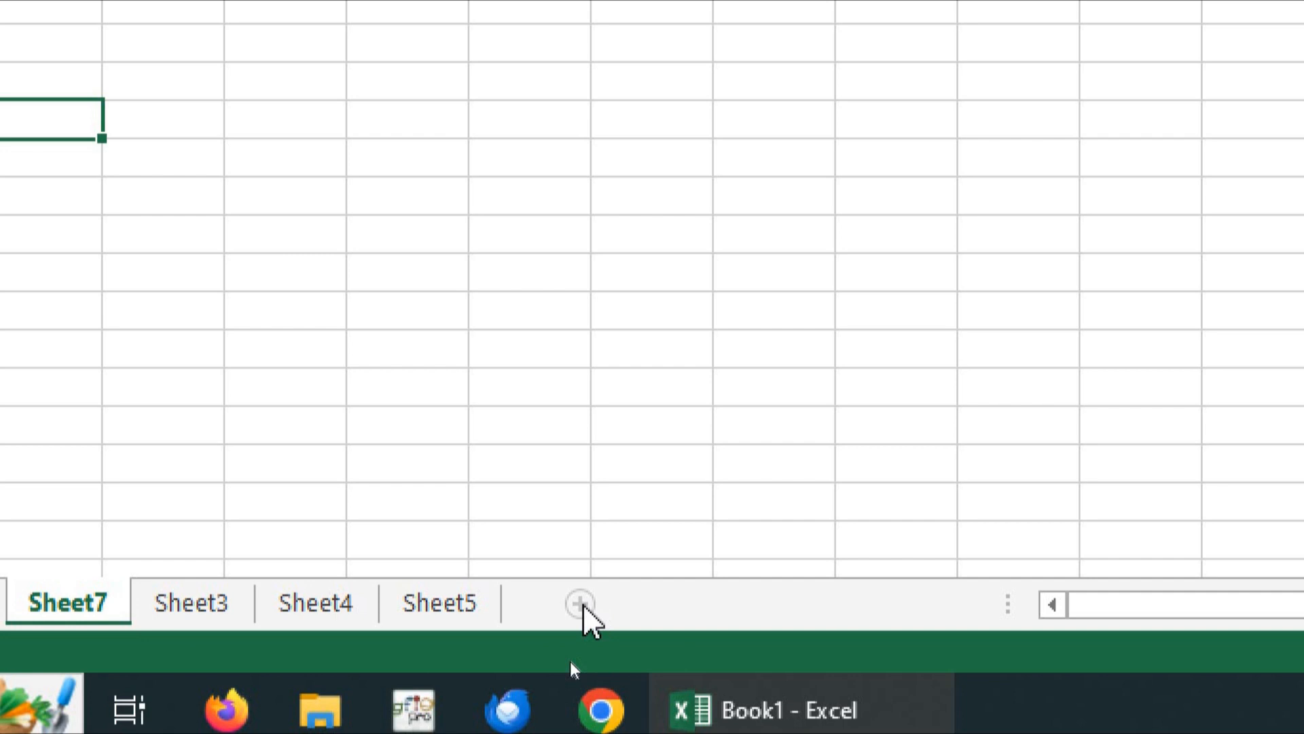
Verify Sheet5's tab menu shows Insert, Delete and Rename greyed out
{"action": "right_click", "coordinate": [439, 610]}
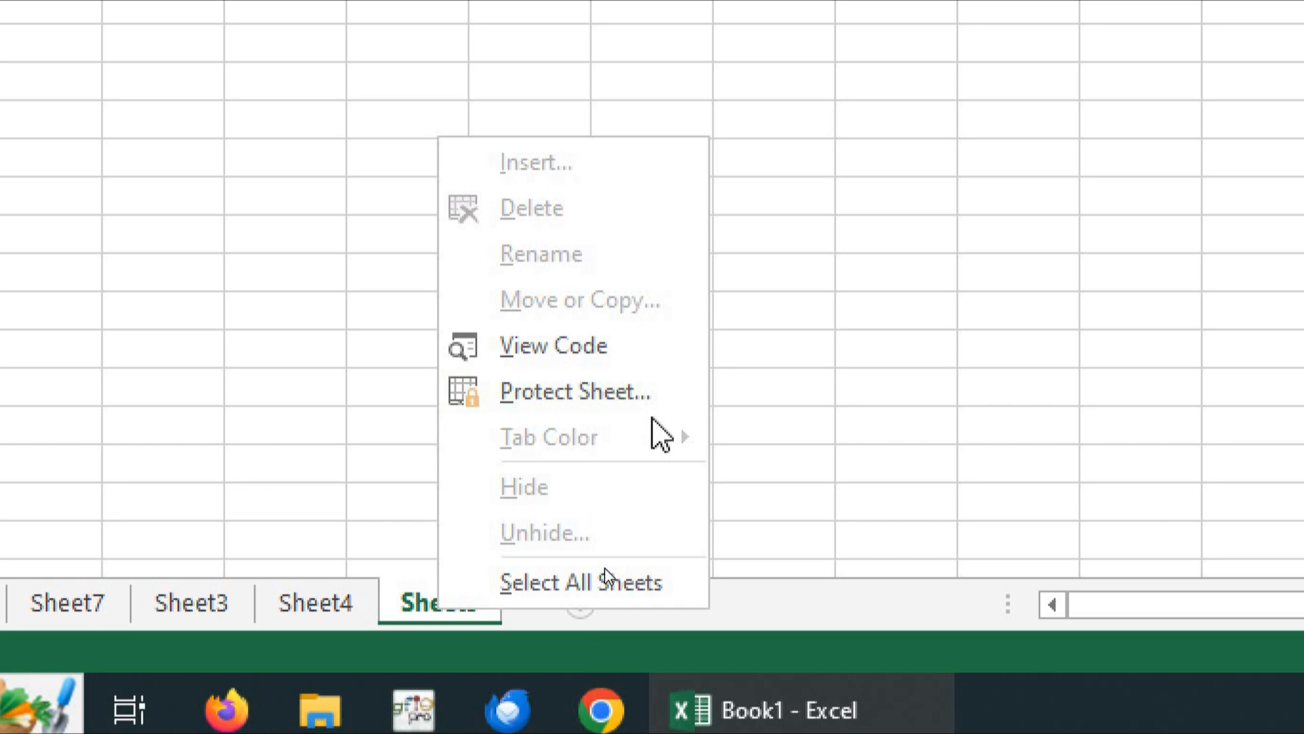
{"action": "key", "text": "Escape"}
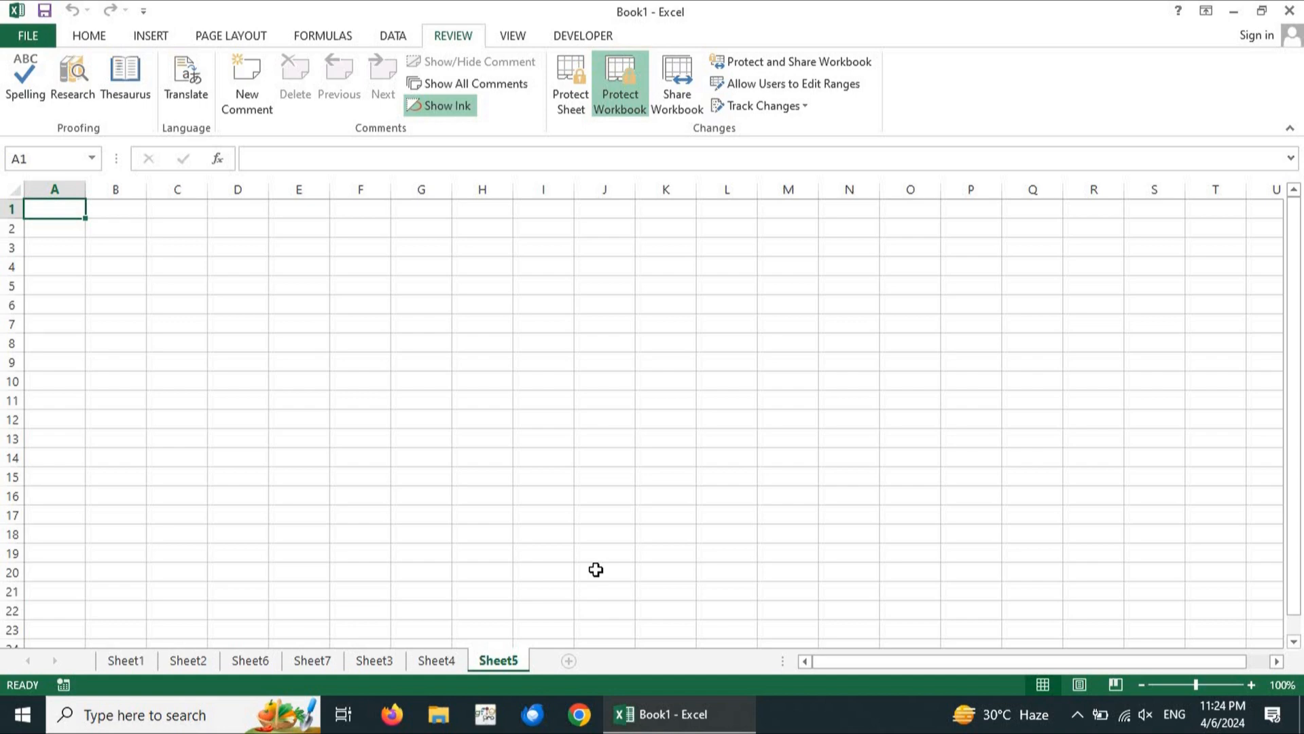
Unprotect the workbook structure with its password and add a new Sheet8
{"action": "left_click", "coordinate": [625, 91]}
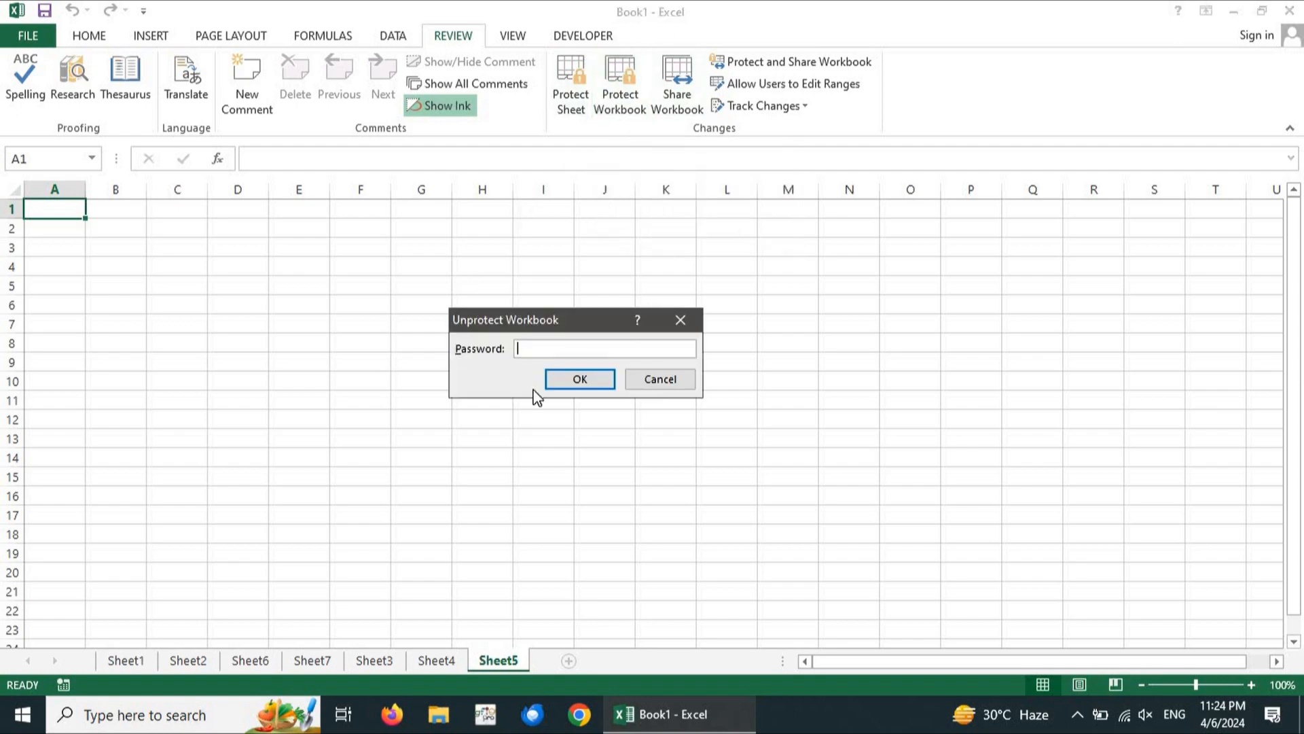
{"action": "type", "text": "123"}
{"action": "key", "text": "Return"}
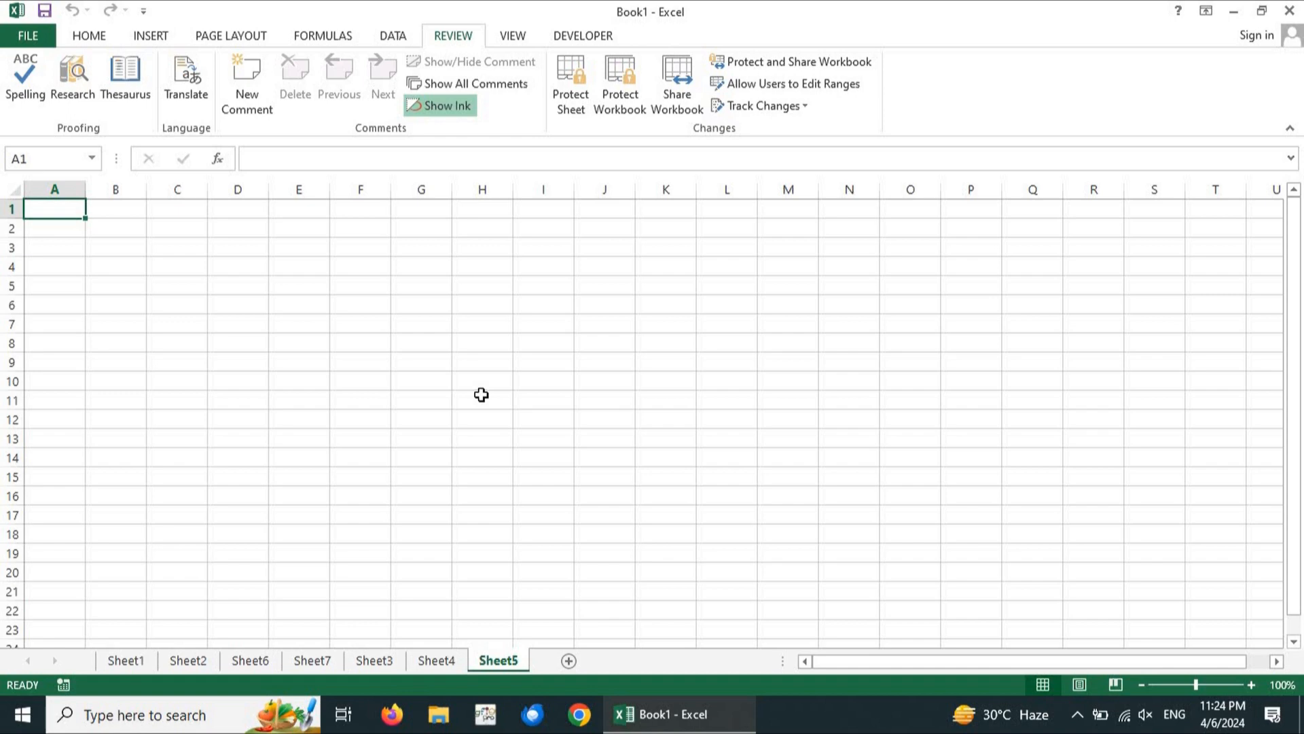
{"action": "left_click", "coordinate": [571, 659]}
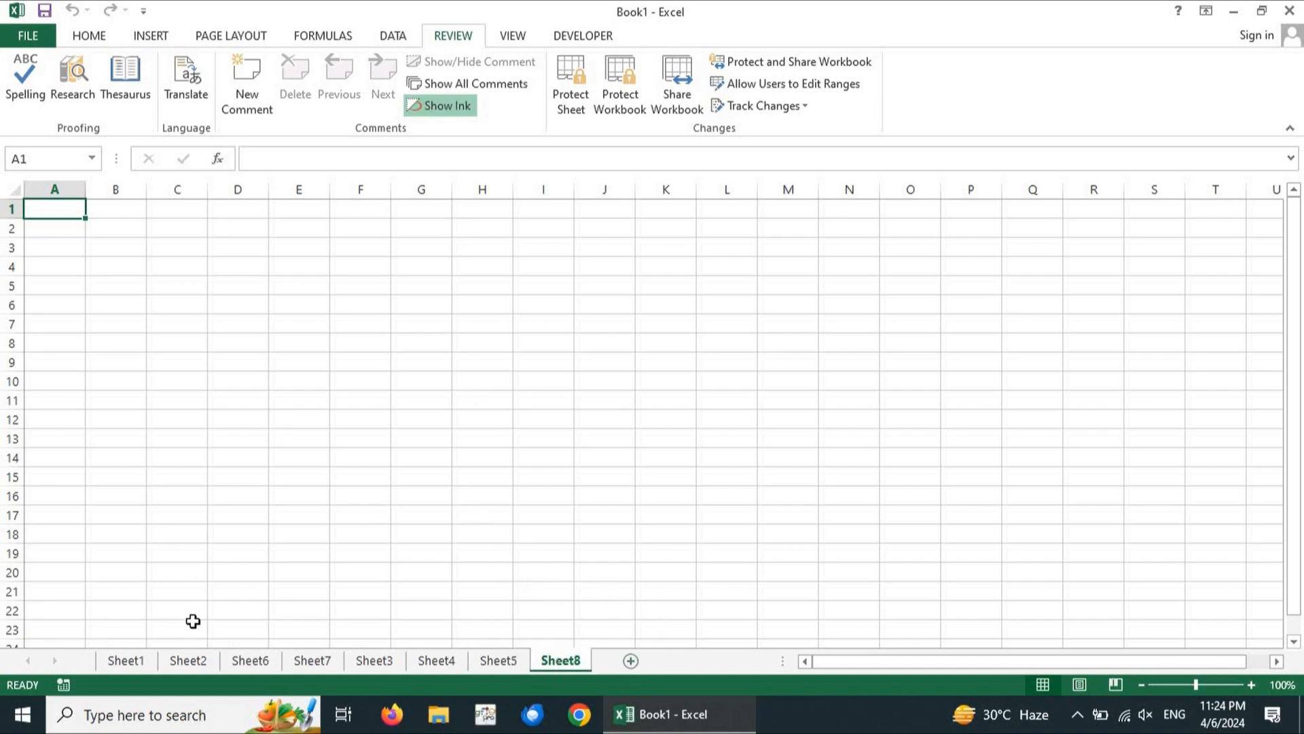
Delete Sheet2 from its tab context menu and select cell J9
{"action": "right_click", "coordinate": [186, 653]}
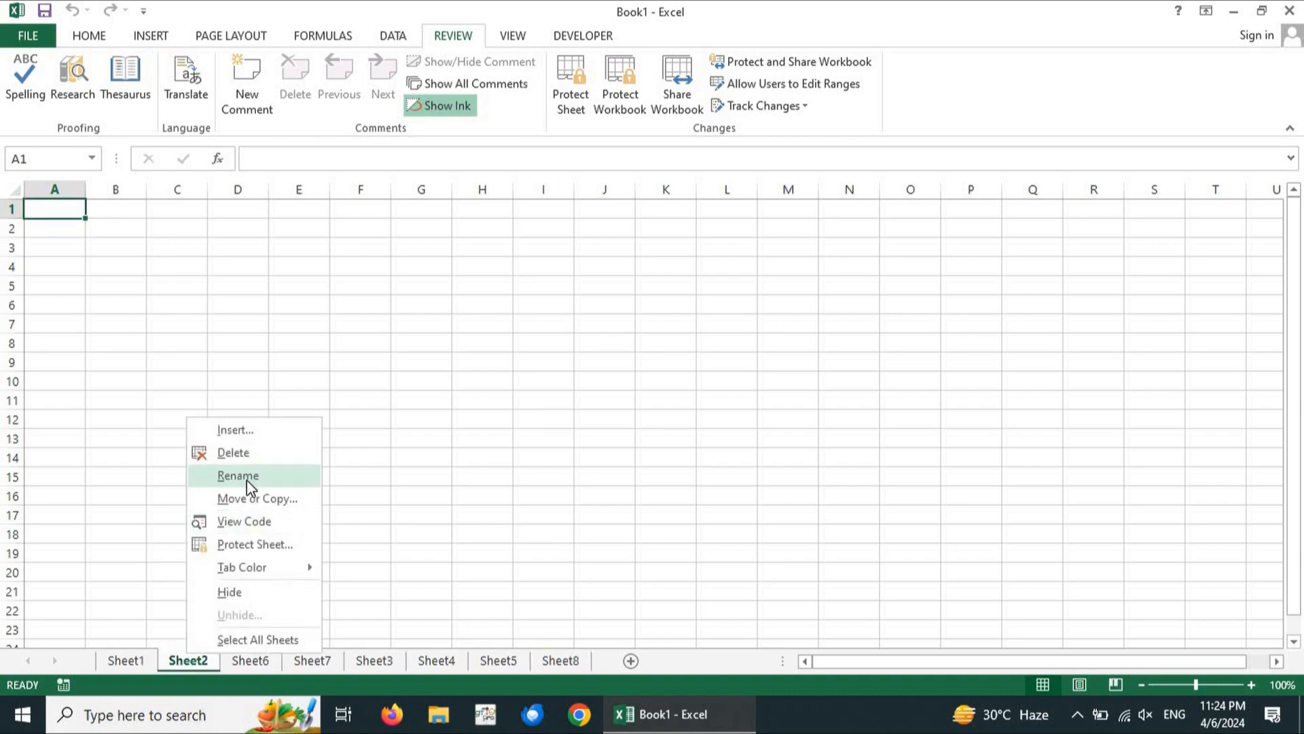
{"action": "left_click", "coordinate": [248, 461]}
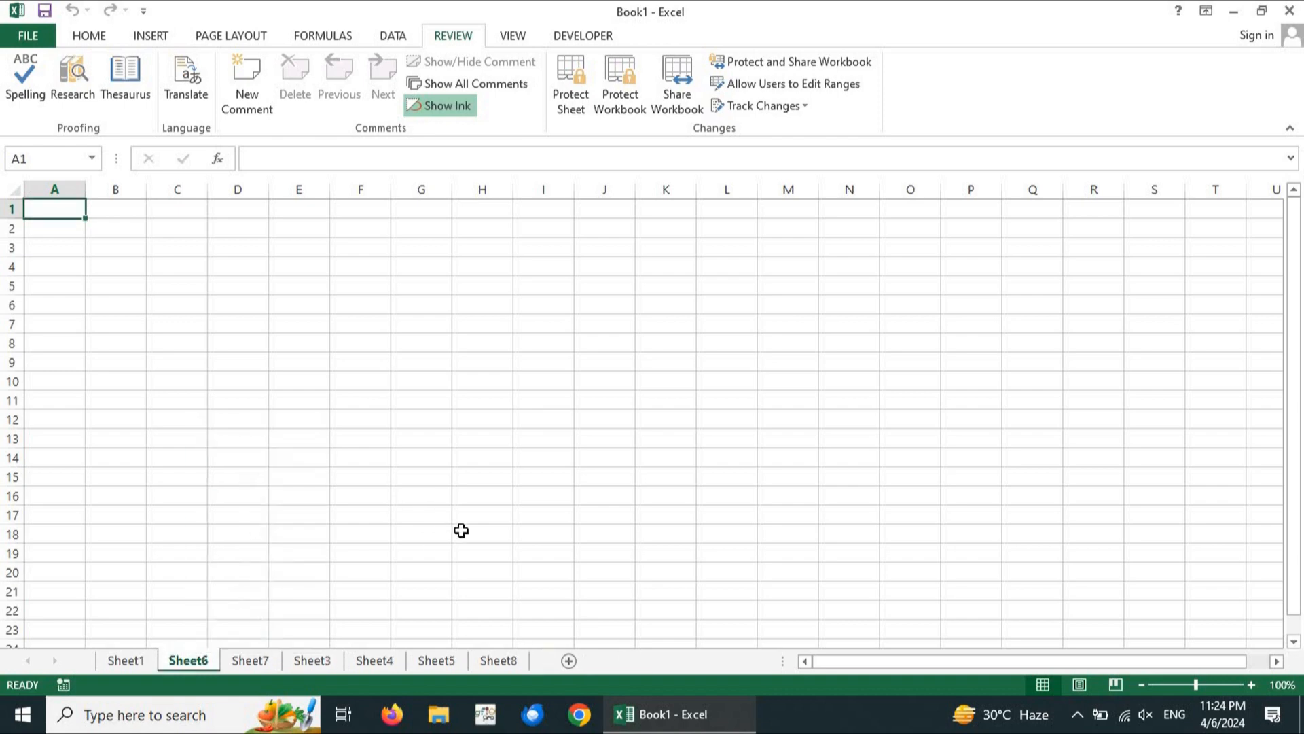
{"action": "left_click", "coordinate": [630, 356]}
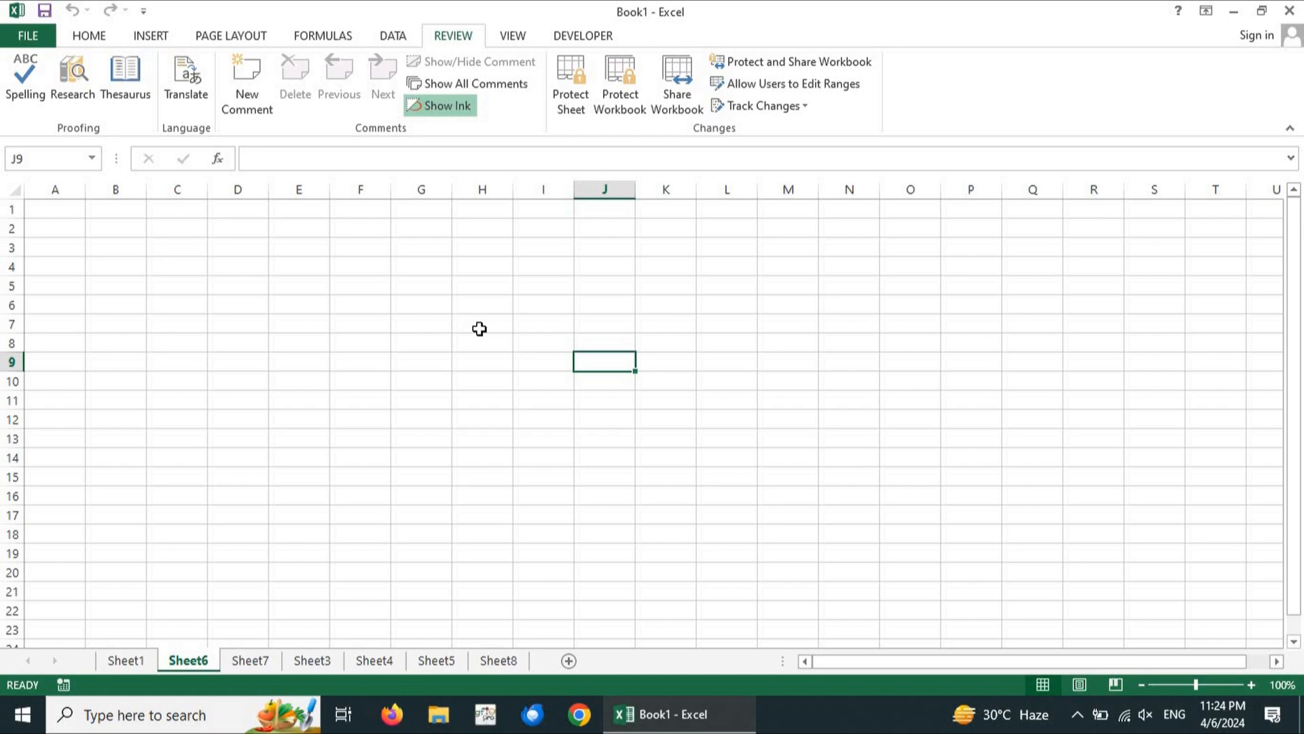
Browse through Sheet1 and Sheet7, ending on Sheet3
{"action": "left_click", "coordinate": [127, 659]}
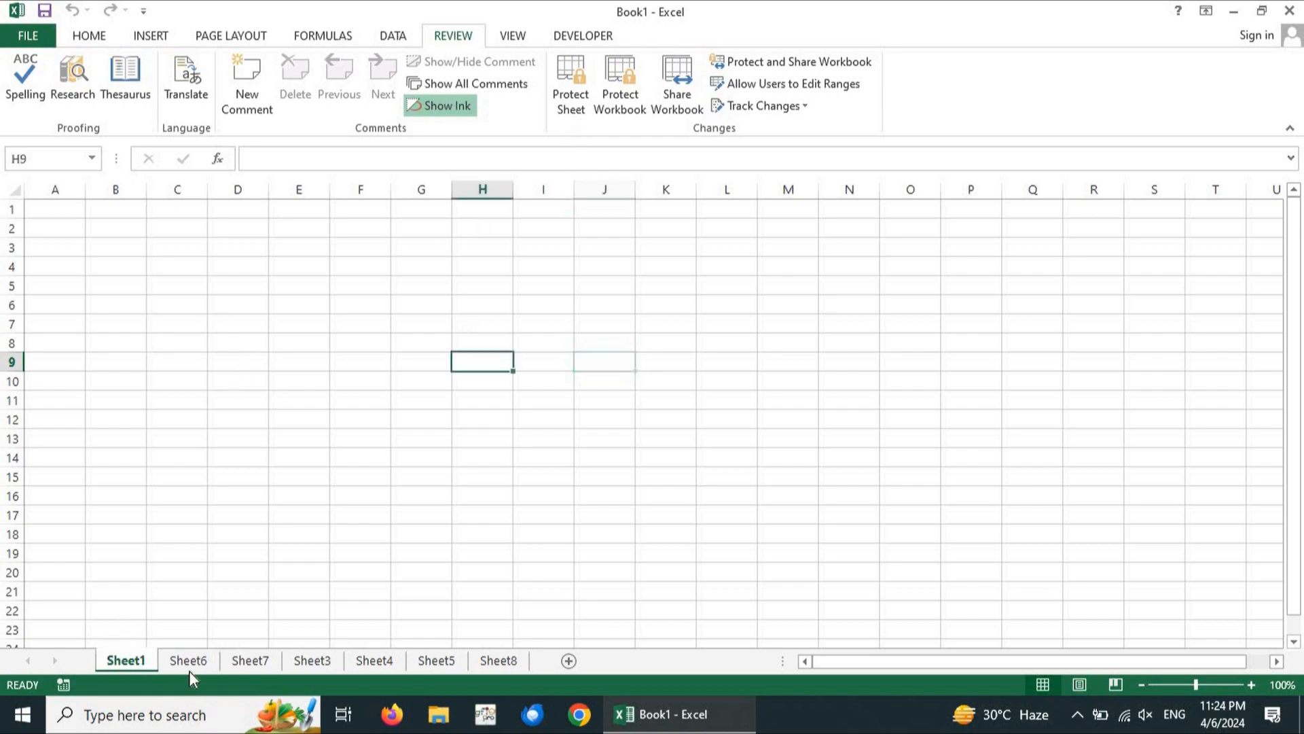
{"action": "left_click", "coordinate": [265, 658]}
{"action": "left_click", "coordinate": [305, 666]}
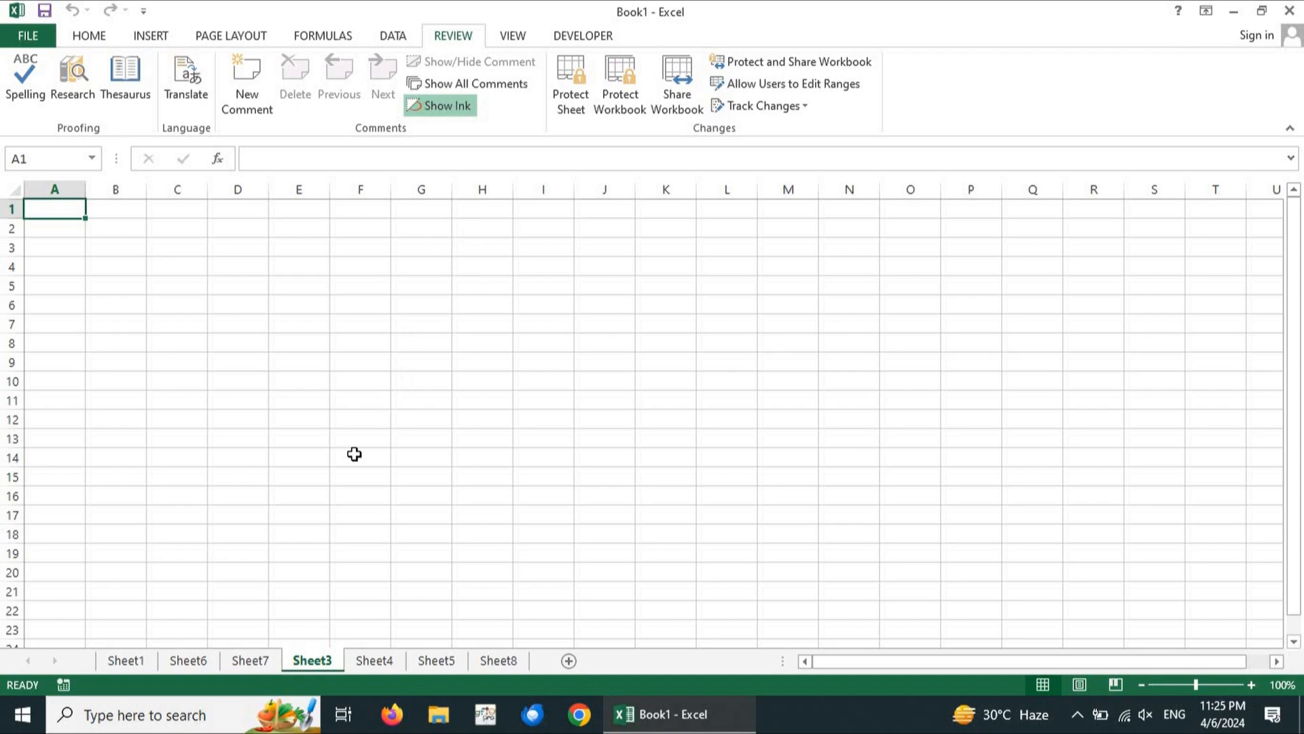
Switch from Sheet1 to Sheet6 and bring up Sheet6's tab context menu
{"action": "left_click", "coordinate": [130, 661]}
{"action": "left_click", "coordinate": [180, 663]}
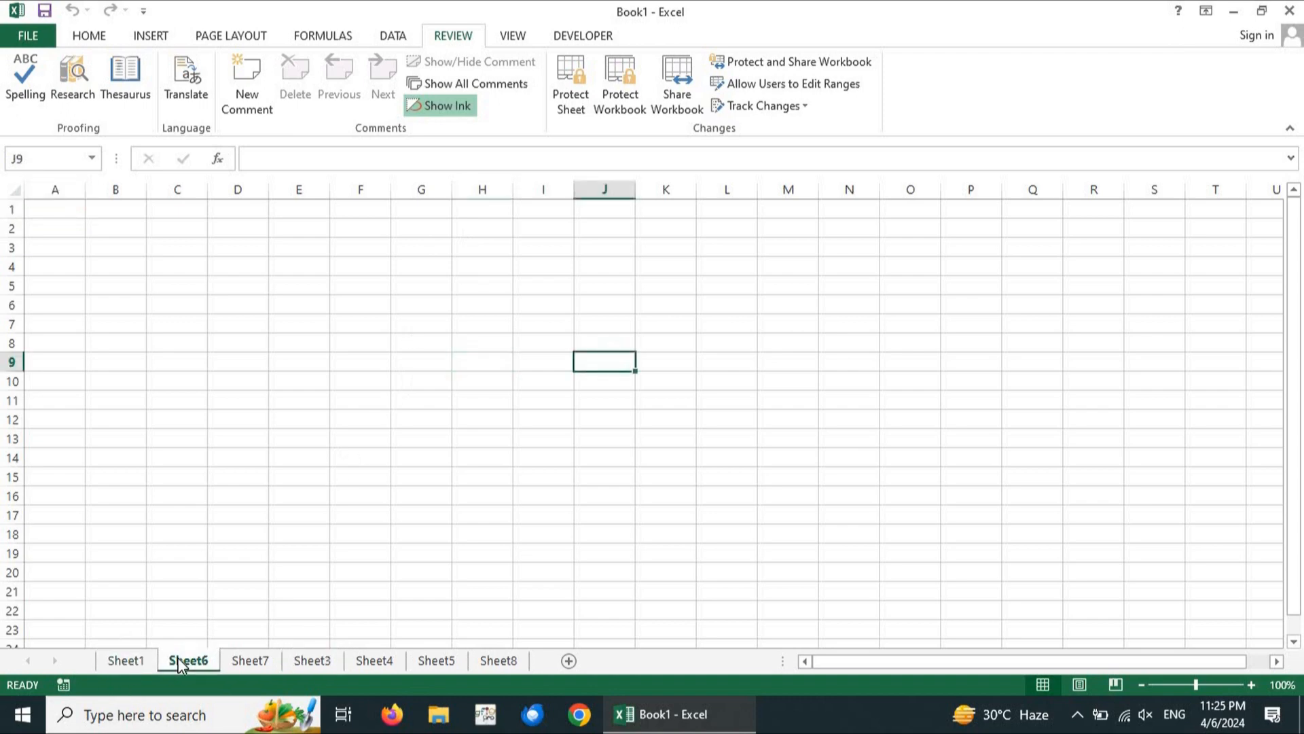
{"action": "right_click", "coordinate": [178, 658]}
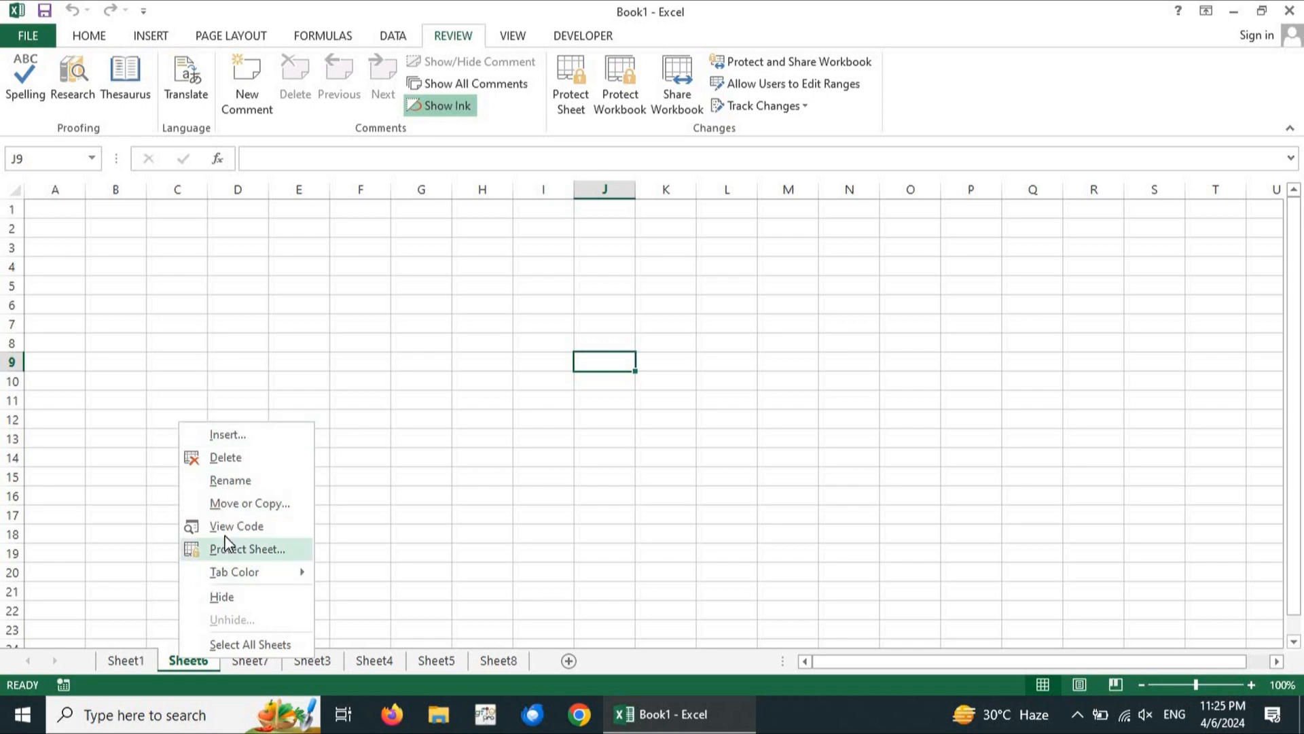
{"action": "left_click", "coordinate": [259, 521]}
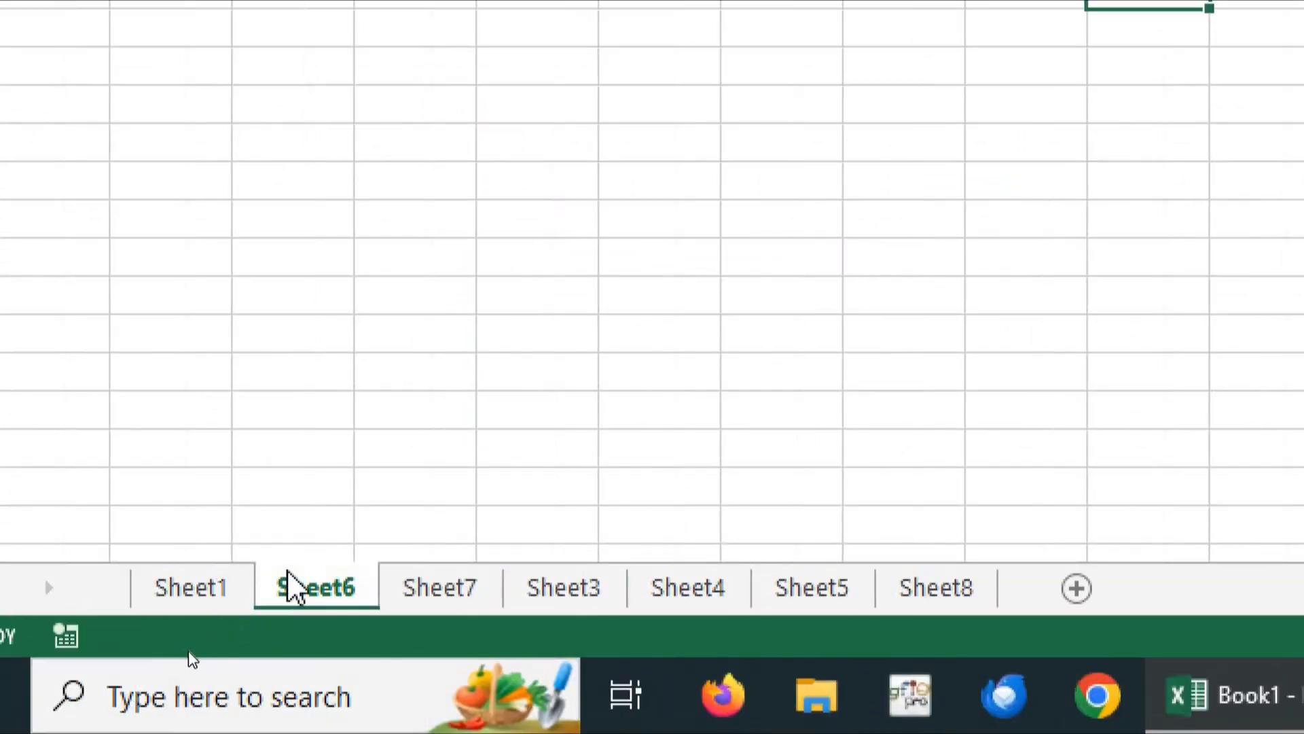
{"action": "right_click", "coordinate": [319, 586]}
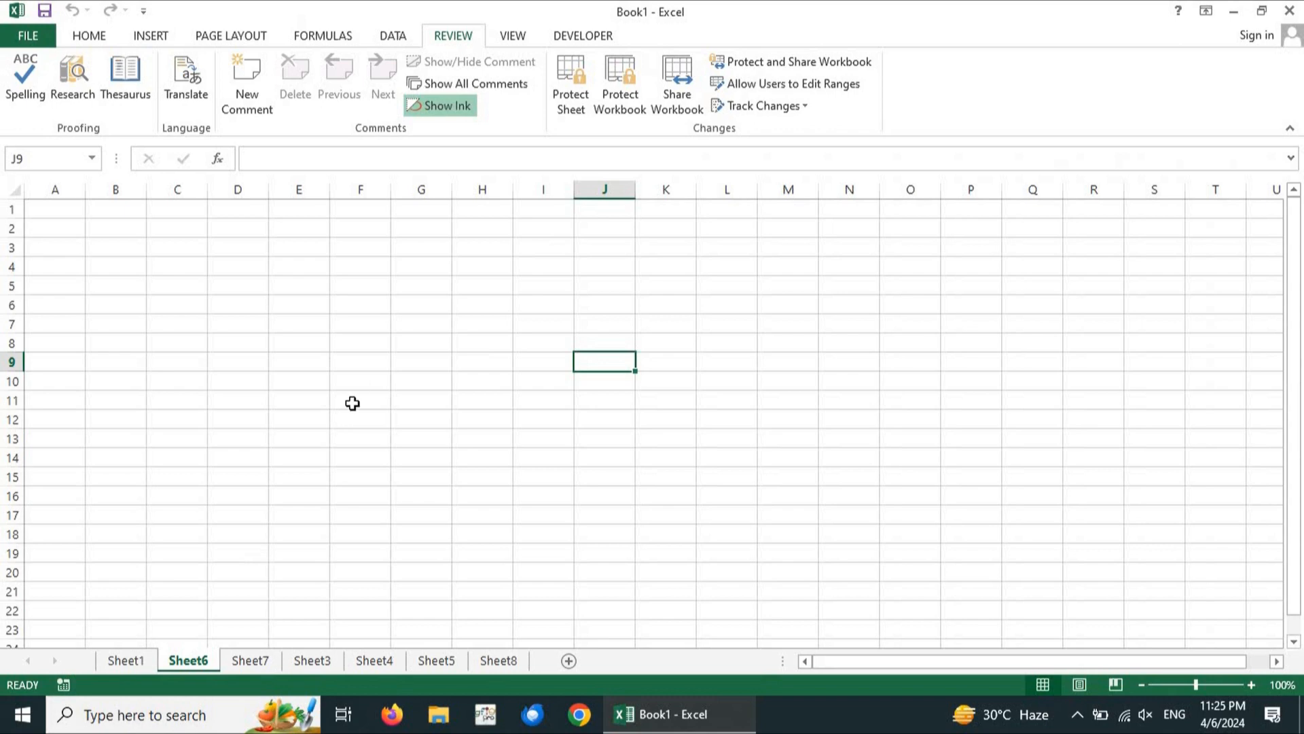
Open Sheet6's Protect Sheet settings, close them without applying, then reopen them
{"action": "left_click", "coordinate": [572, 103]}
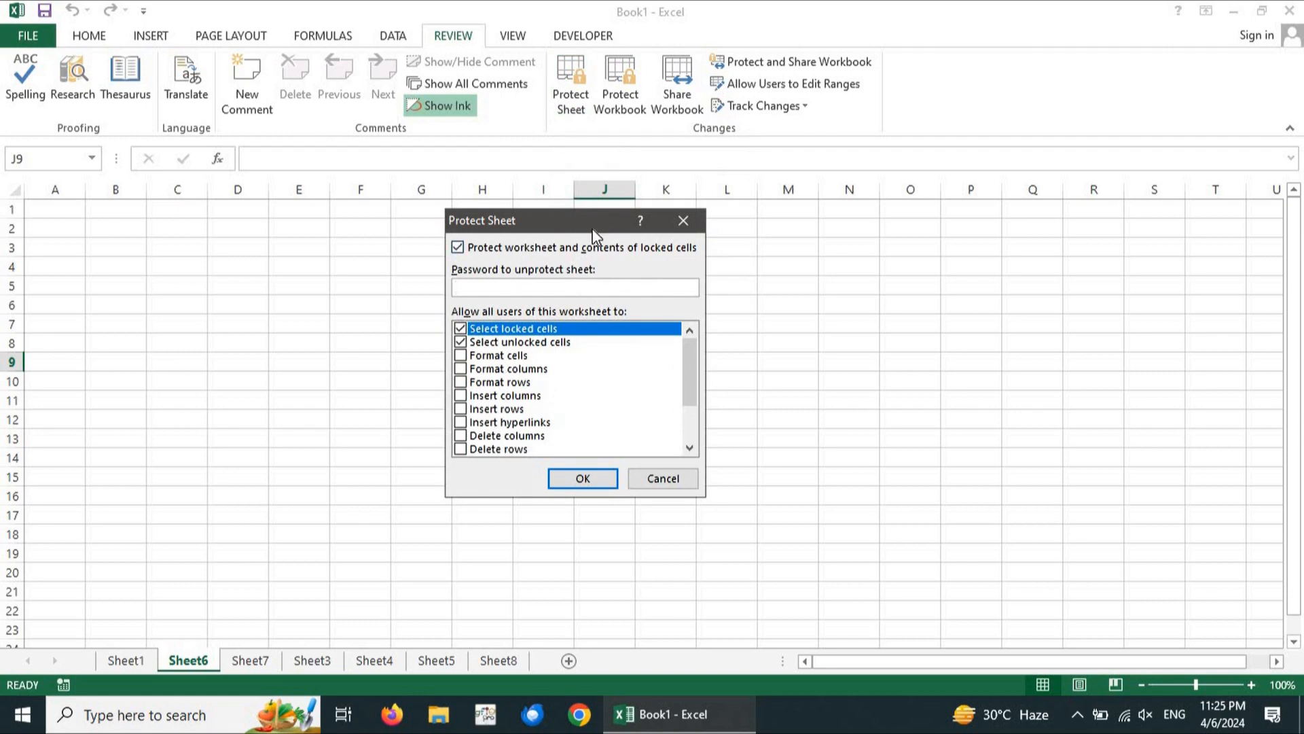
{"action": "left_click", "coordinate": [683, 220]}
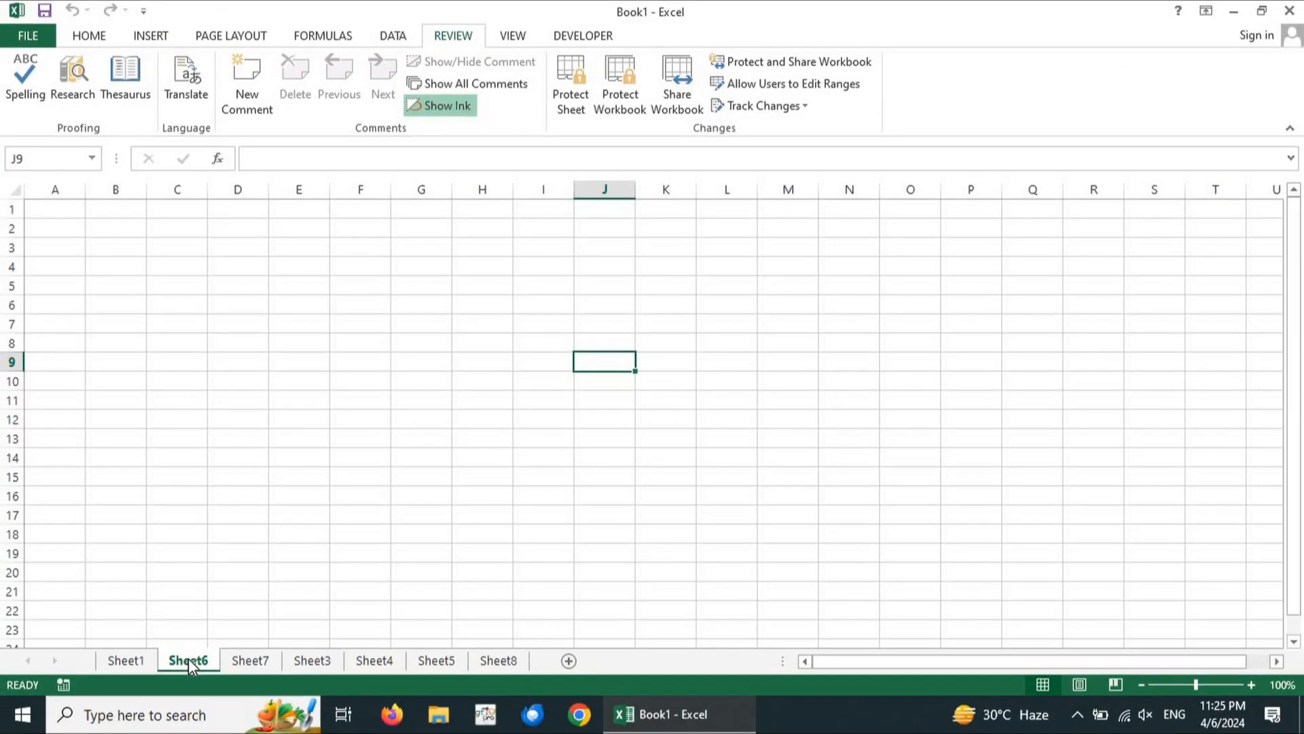
{"action": "left_click", "coordinate": [561, 92]}
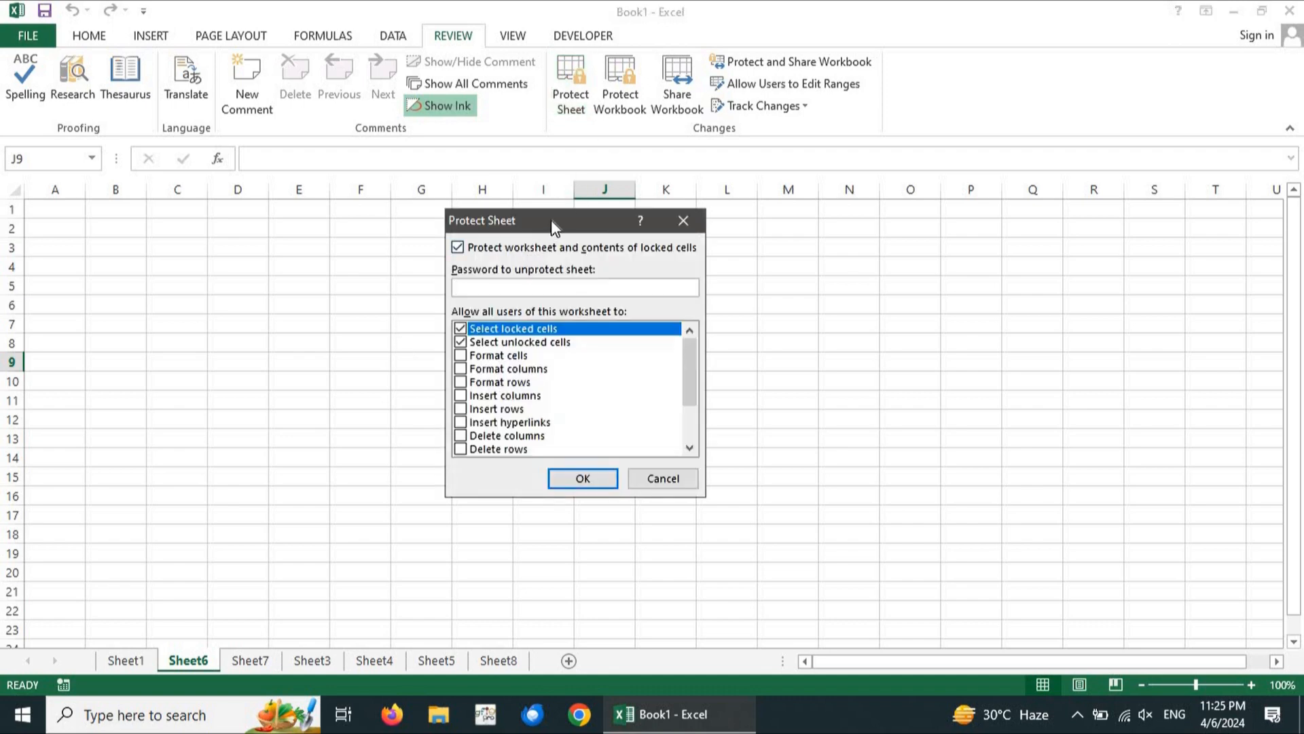
{"action": "left_click_drag", "start_coordinate": [552, 221], "coordinate": [553, 221]}
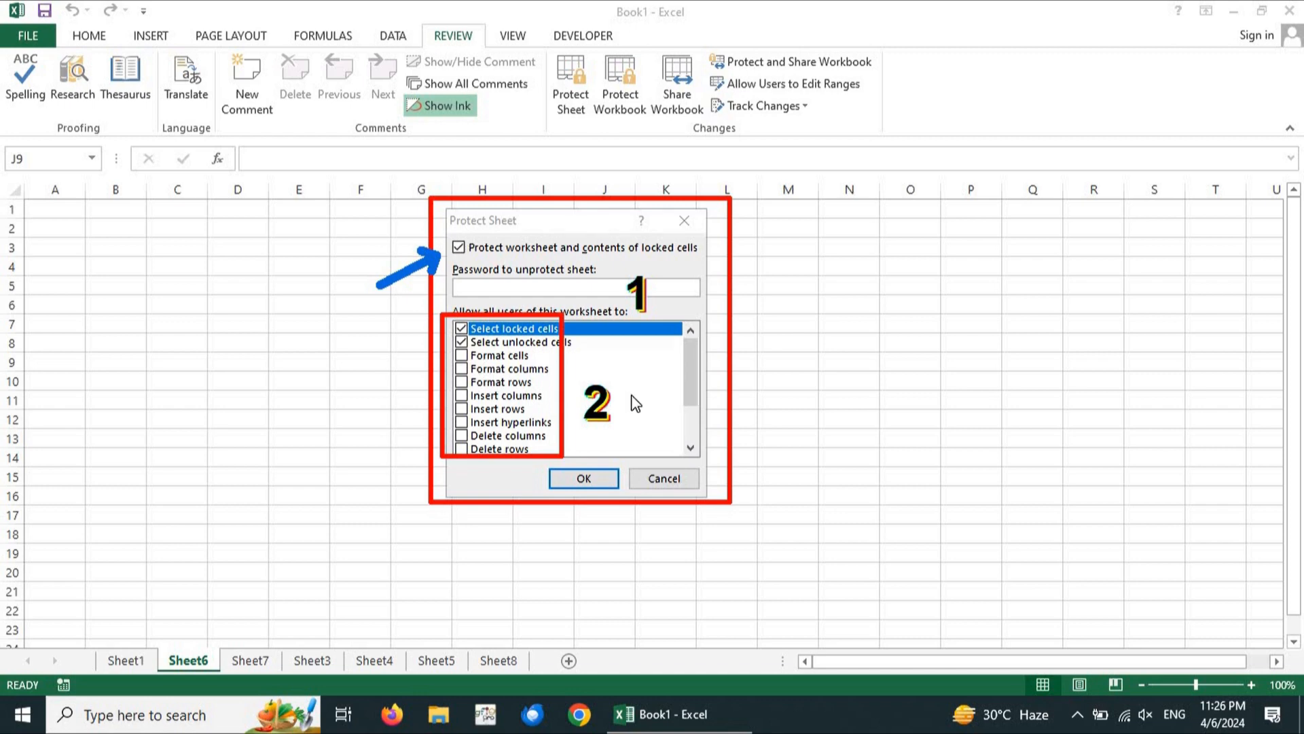
Try the Format cells, Insert columns and Insert rows permissions, then clear them to leave the defaults
{"action": "left_click", "coordinate": [466, 359]}
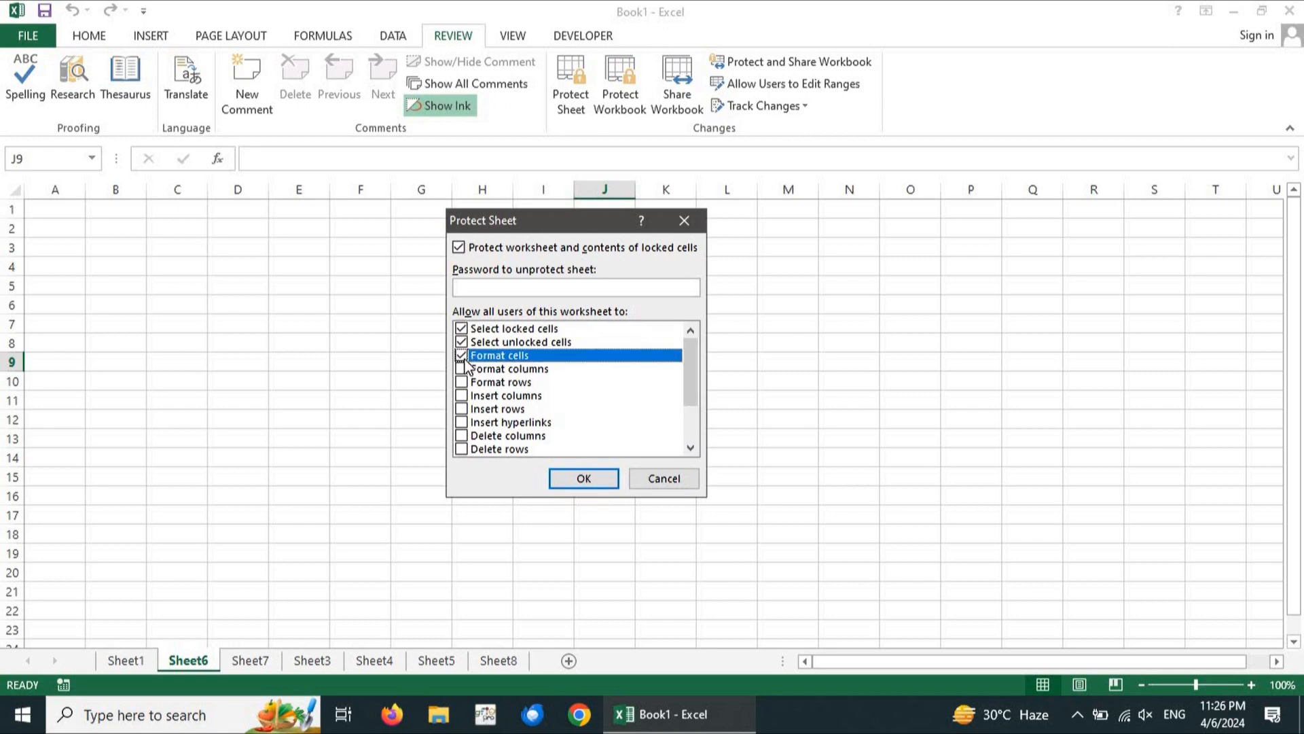
{"action": "left_click", "coordinate": [462, 396]}
{"action": "left_click", "coordinate": [462, 410]}
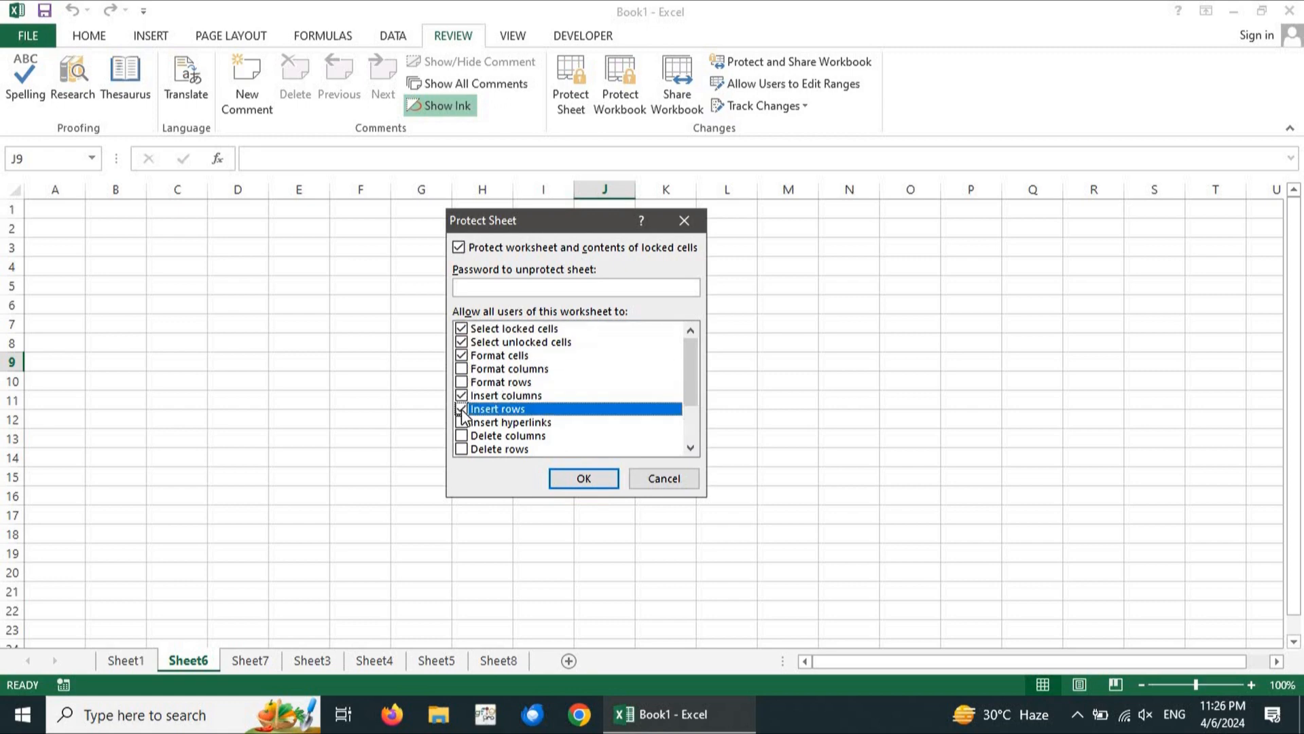
{"action": "left_click", "coordinate": [462, 409]}
{"action": "left_click", "coordinate": [462, 396]}
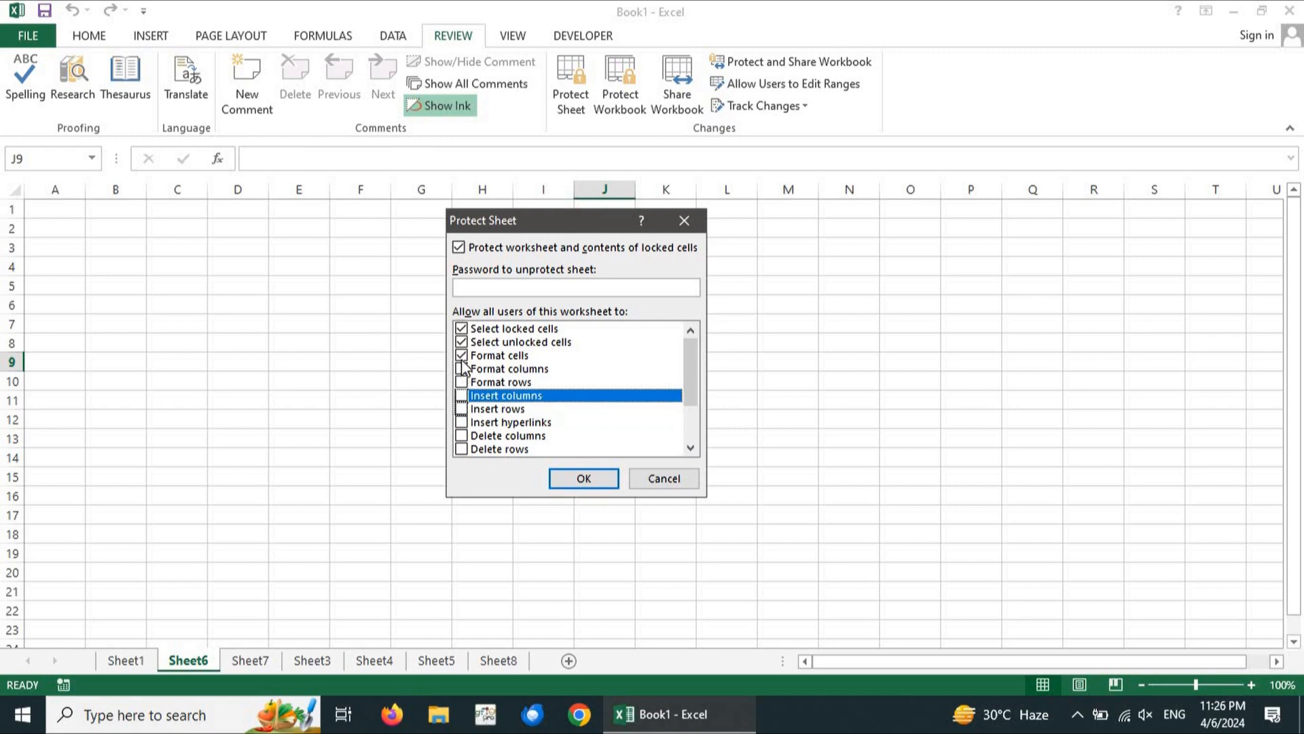
{"action": "left_click", "coordinate": [462, 356]}
{"action": "scroll", "coordinate": [521, 421], "scroll_direction": "down", "scroll_amount": 2}
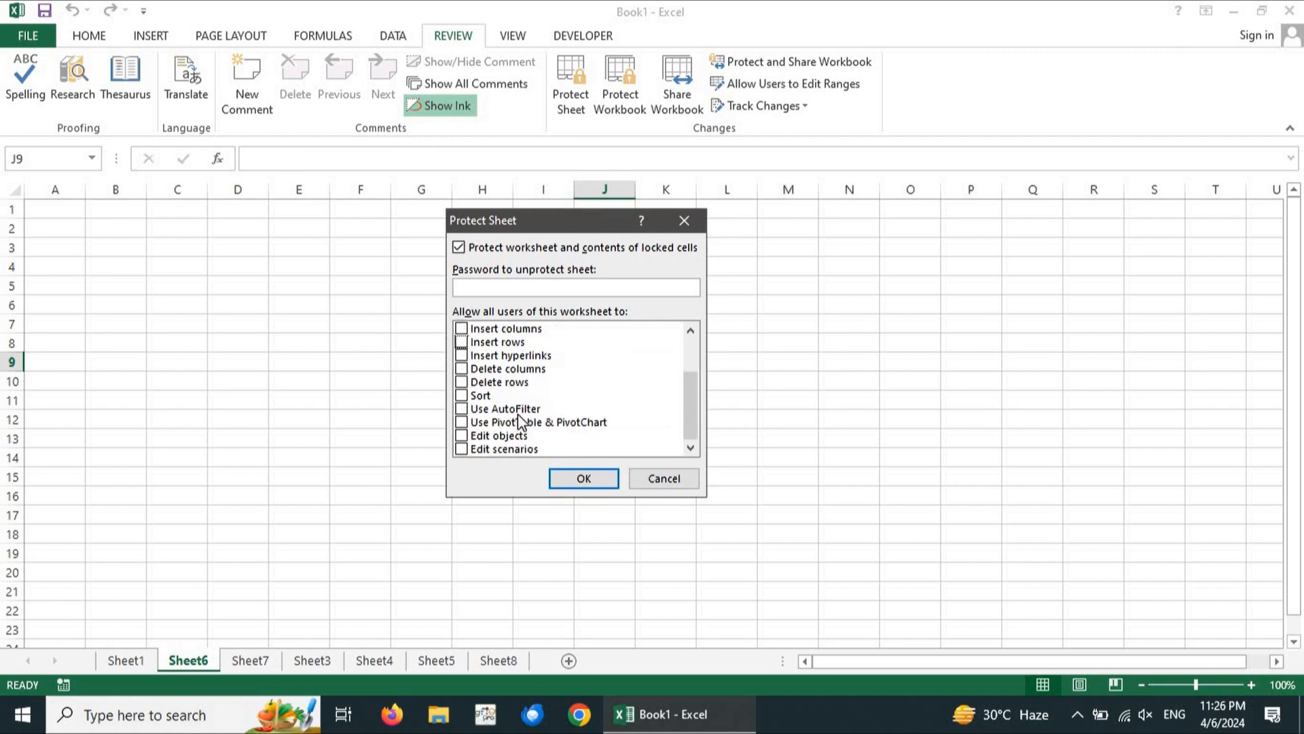
{"action": "scroll", "coordinate": [522, 421], "scroll_direction": "up", "scroll_amount": 2}
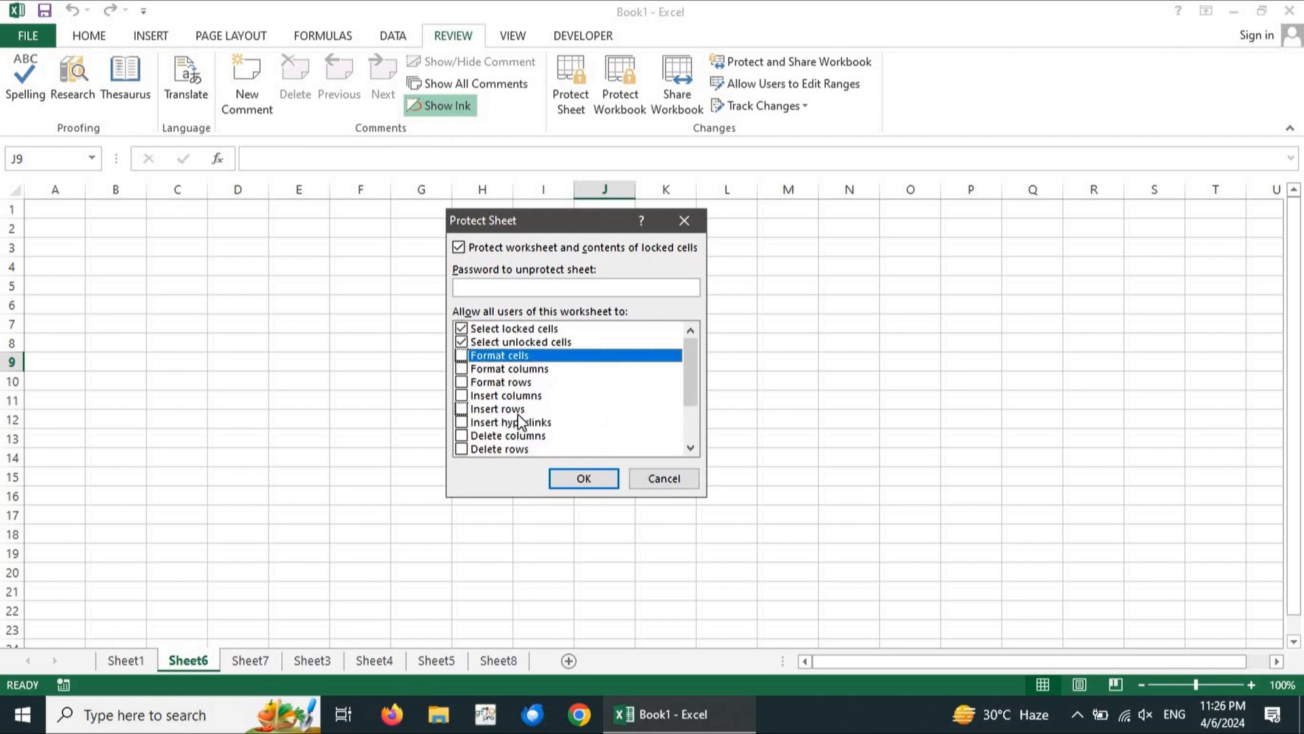
Enter an unprotect password and confirm it to protect Sheet6
{"action": "left_click", "coordinate": [494, 343]}
{"action": "left_click", "coordinate": [509, 330]}
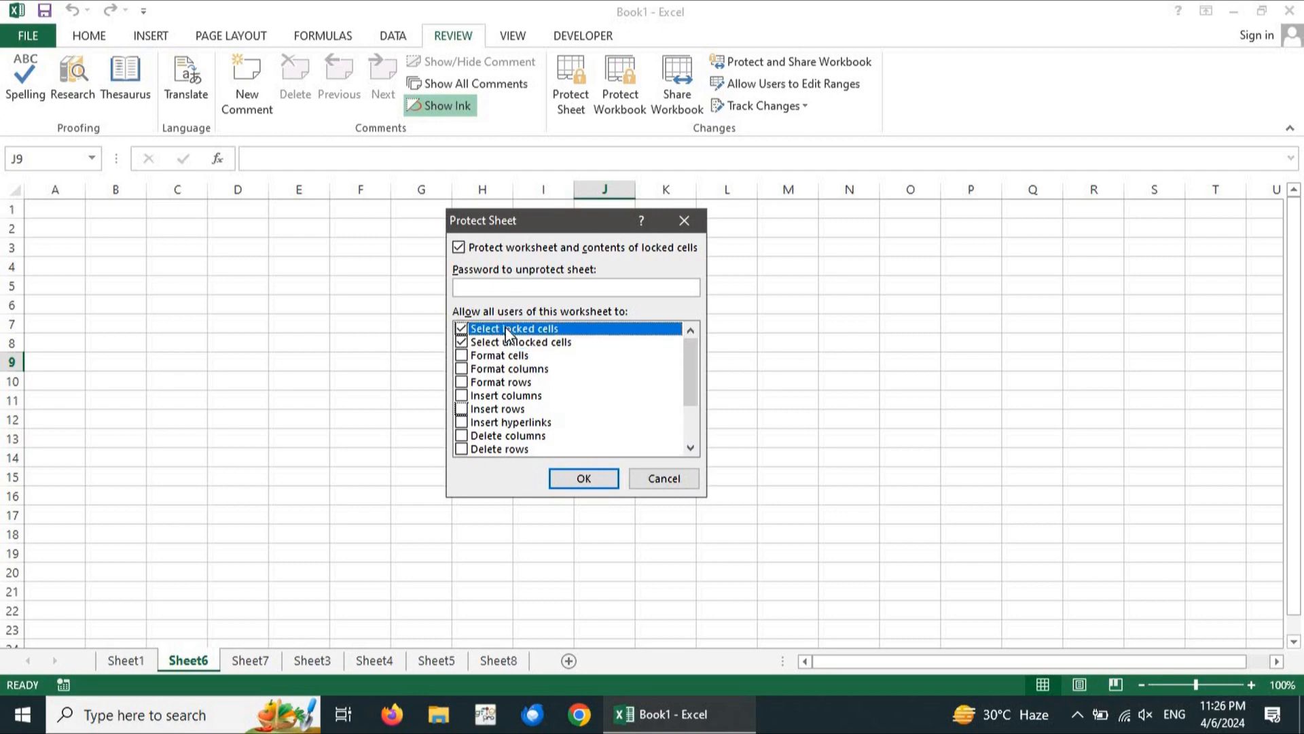
{"action": "left_click", "coordinate": [547, 286]}
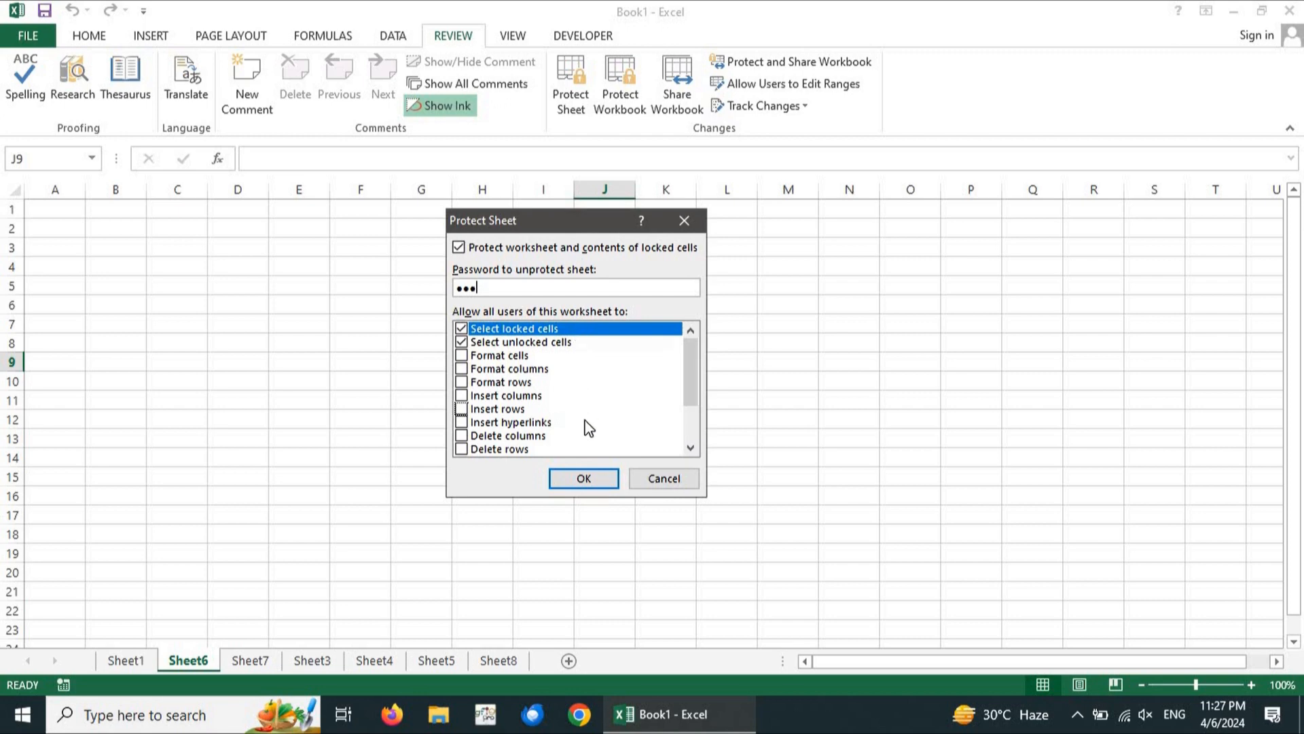
{"action": "left_click", "coordinate": [583, 479]}
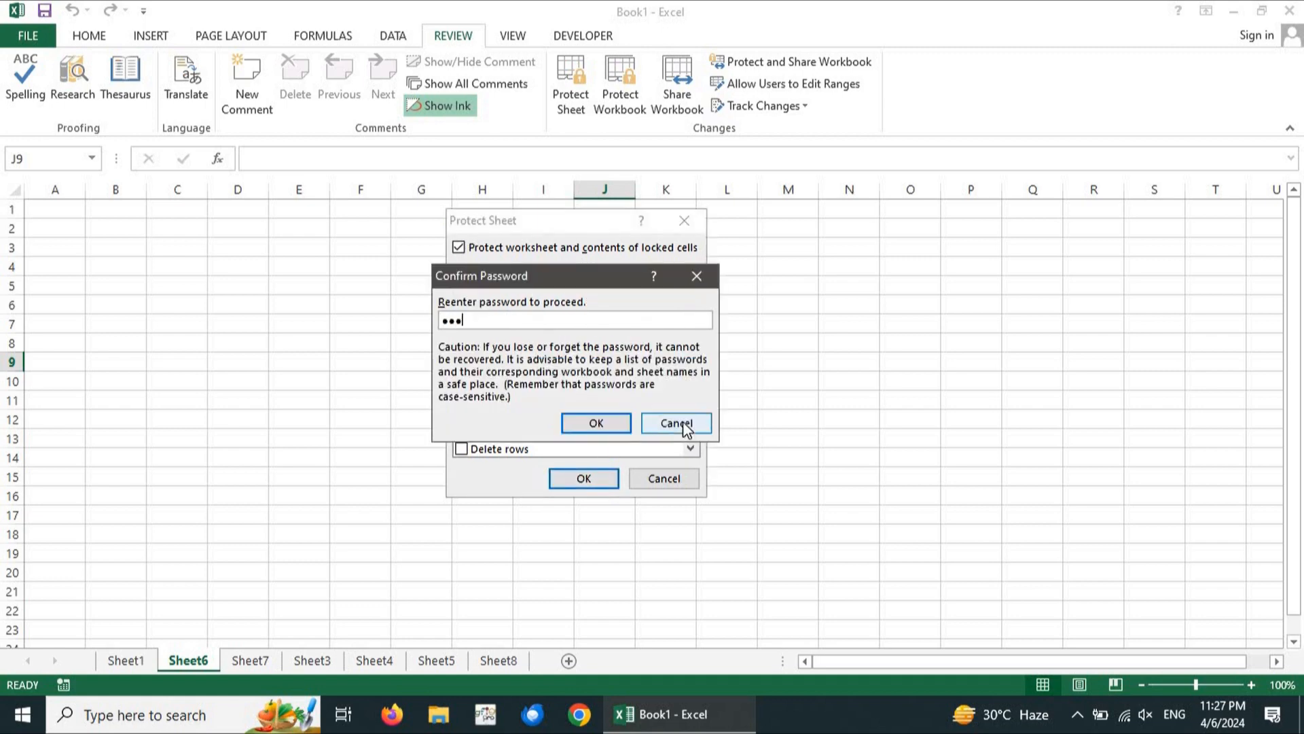
{"action": "key", "text": "Return"}
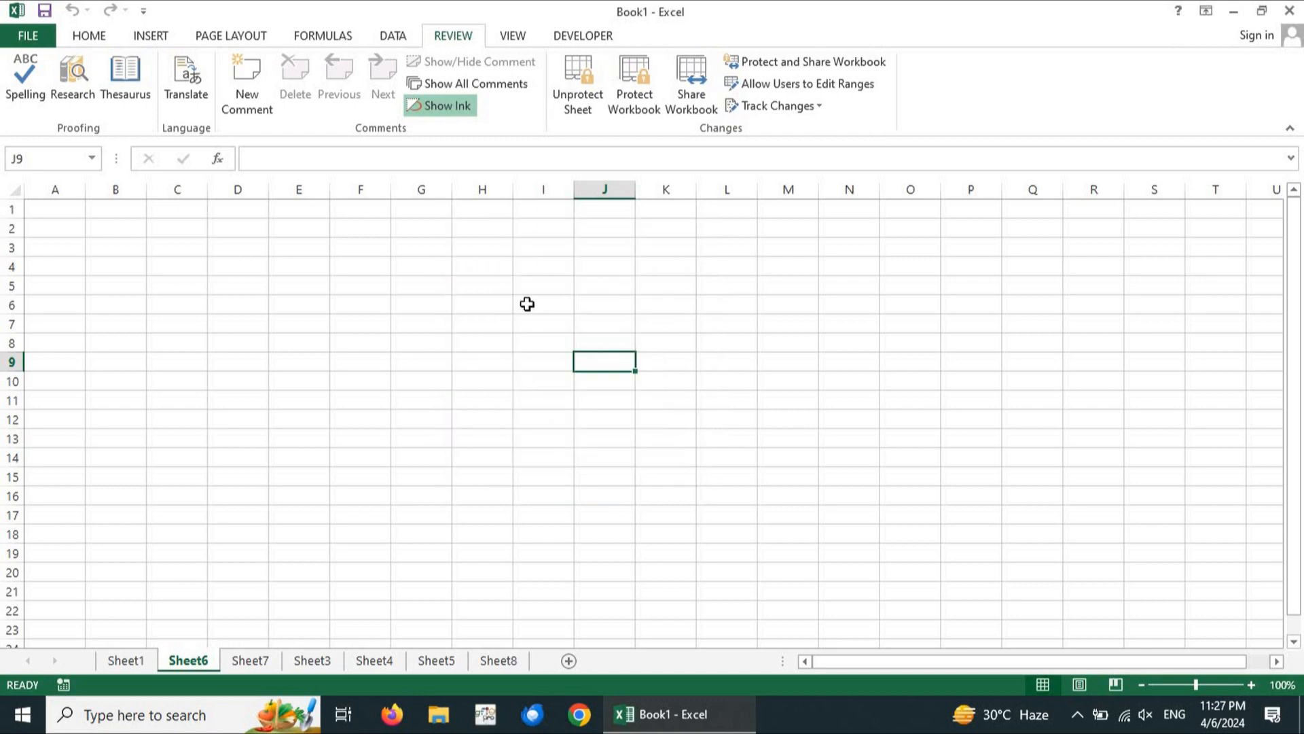
Test the protected sheet by selecting a cell, the block C3:I16, and I16
{"action": "left_click", "coordinate": [475, 326]}
{"action": "left_click_drag", "start_coordinate": [172, 248], "coordinate": [526, 489]}
{"action": "left_click", "coordinate": [525, 489]}
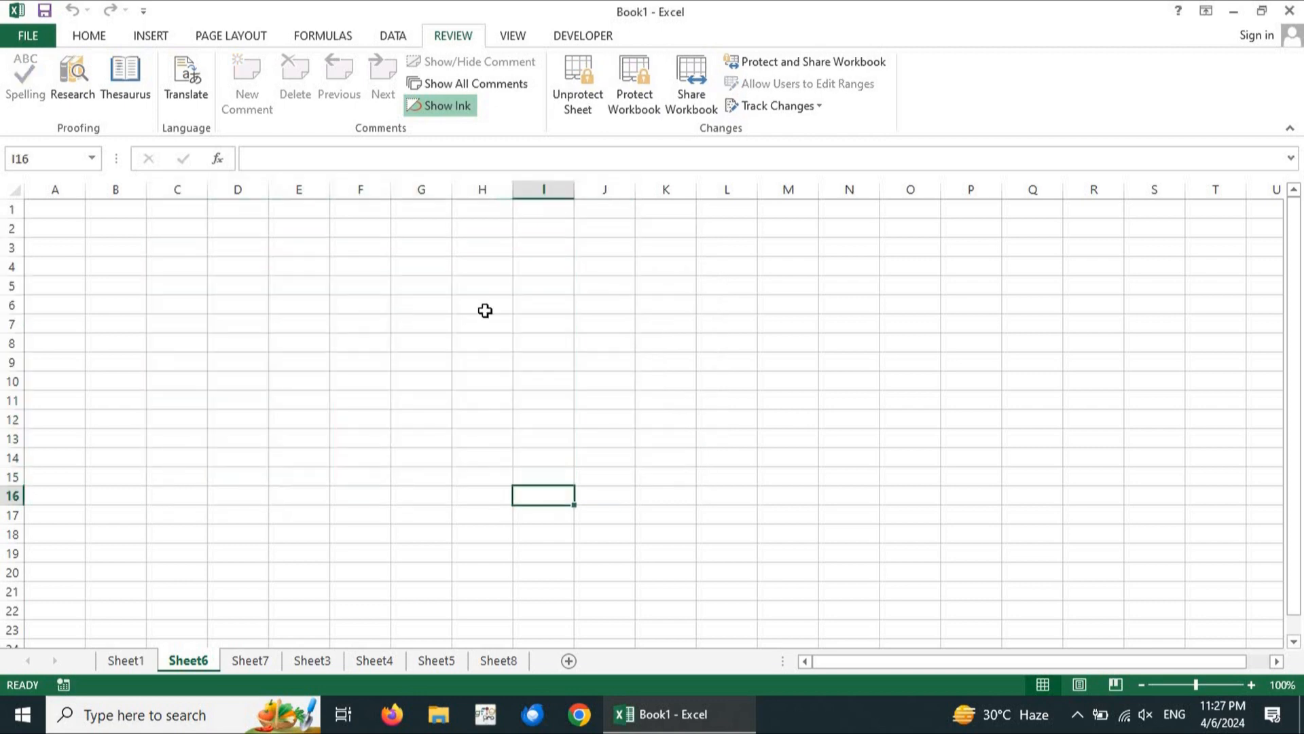
{"action": "left_click", "coordinate": [414, 293]}
{"action": "double_click", "coordinate": [414, 292]}
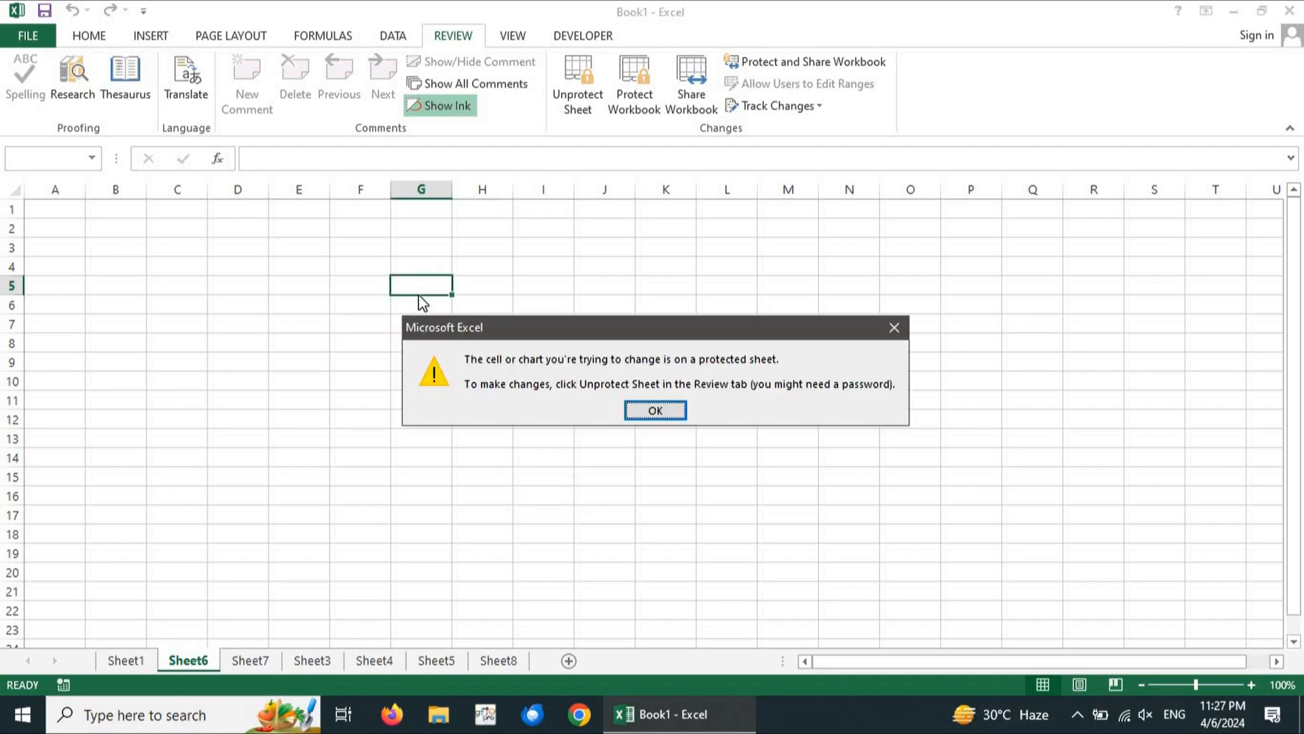
{"action": "left_click", "coordinate": [656, 412]}
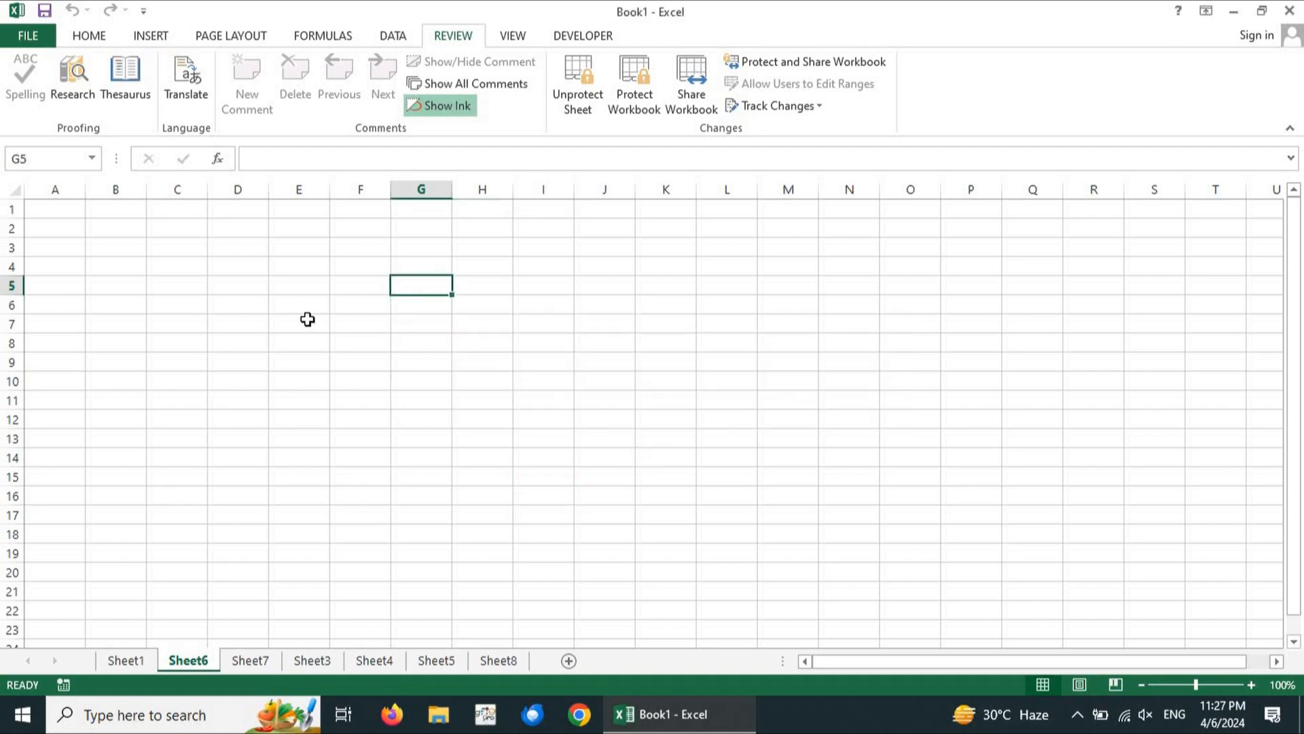
{"action": "double_click", "coordinate": [300, 282]}
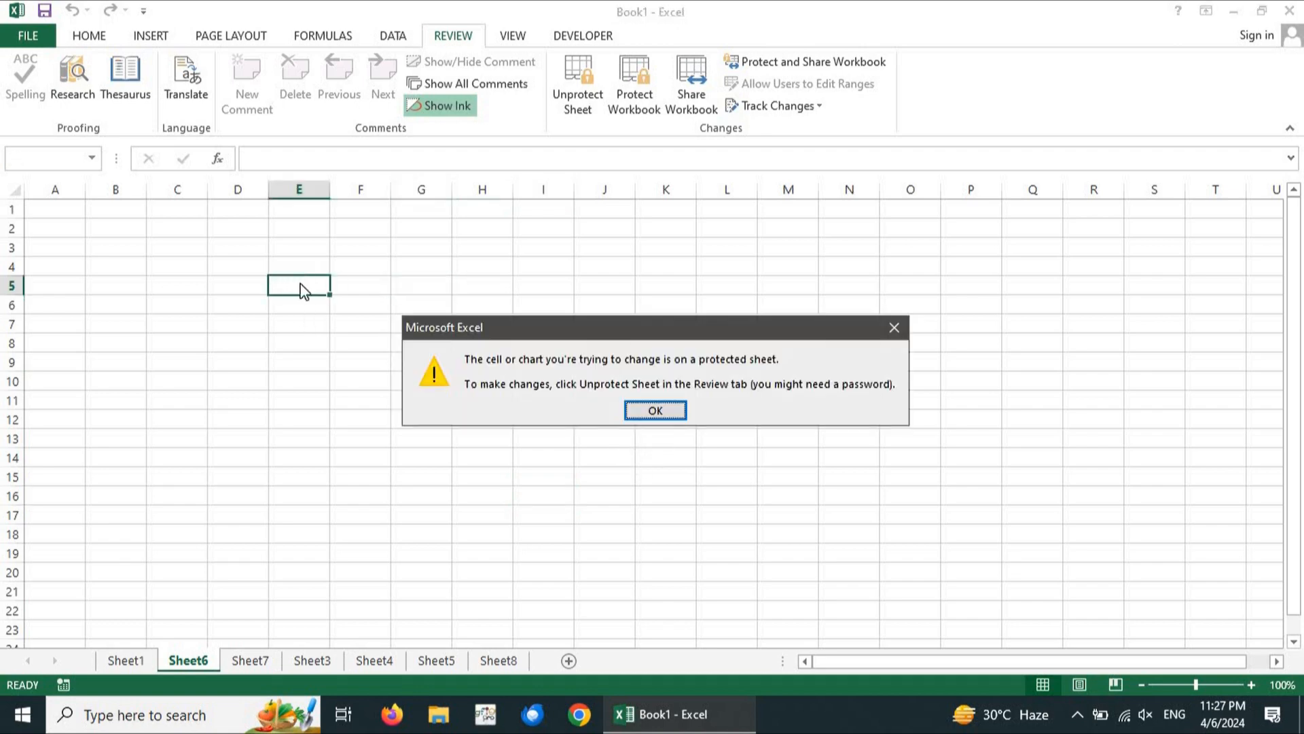
{"action": "left_click", "coordinate": [656, 411]}
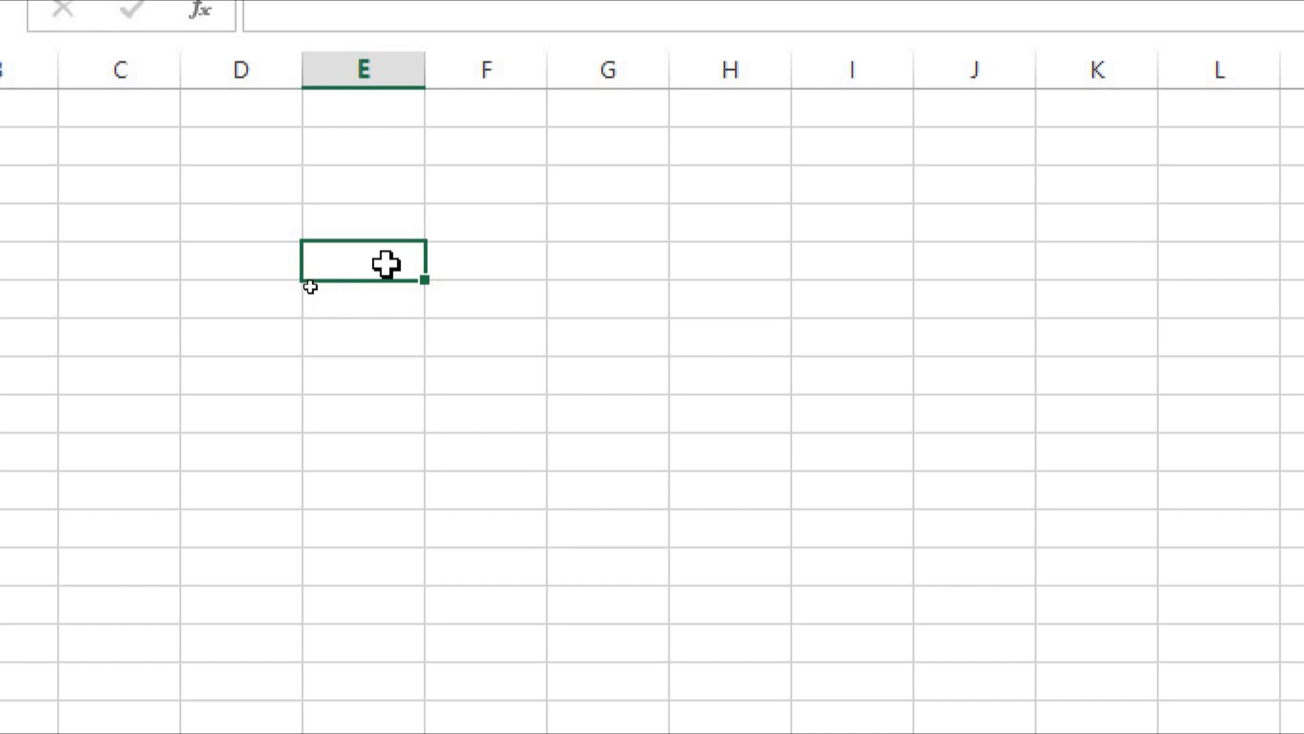
{"action": "right_click", "coordinate": [386, 264]}
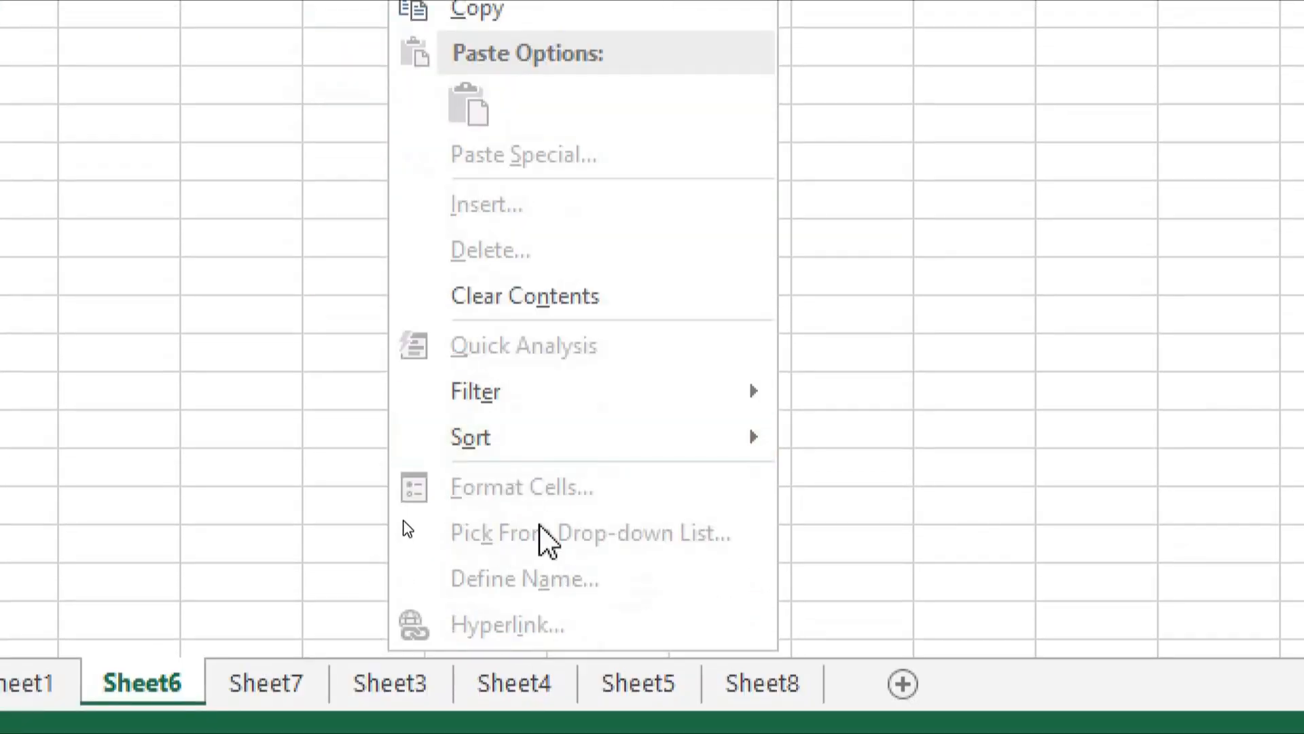
{"action": "mouse_move", "coordinate": [591, 448]}
{"action": "key", "text": "Escape"}
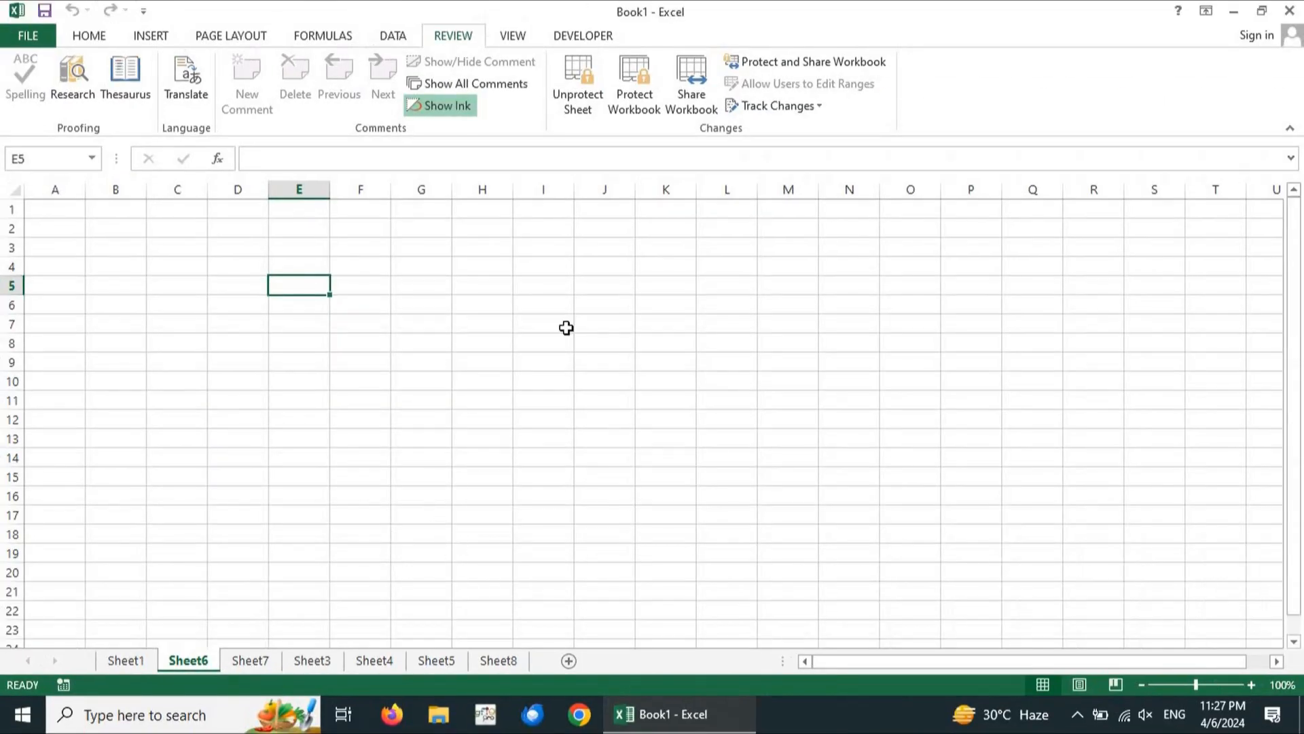
Unprotect Sheet6 by entering its password
{"action": "left_click", "coordinate": [578, 95]}
{"action": "type", "text": "123"}
{"action": "left_click", "coordinate": [594, 382]}
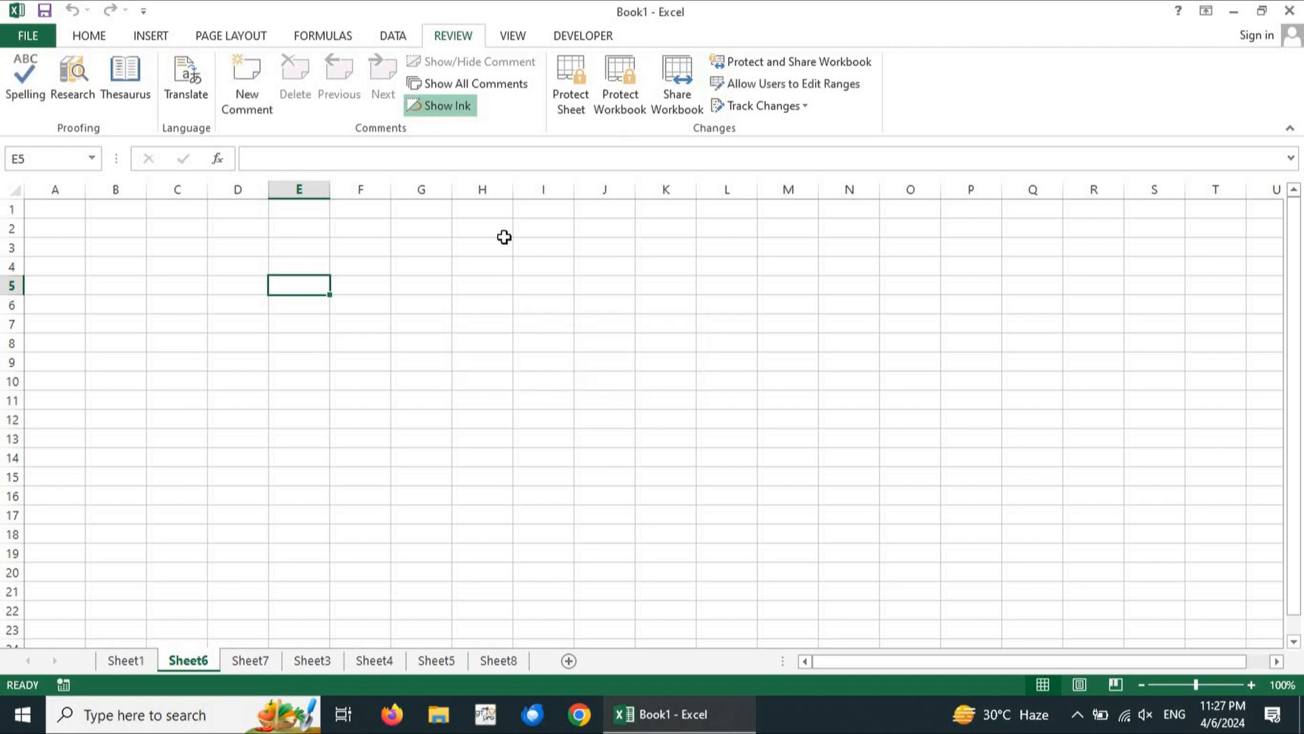
Check E5's right-click menu and Format Cells dialog, then bring up Protect Sheet
{"action": "right_click", "coordinate": [304, 294]}
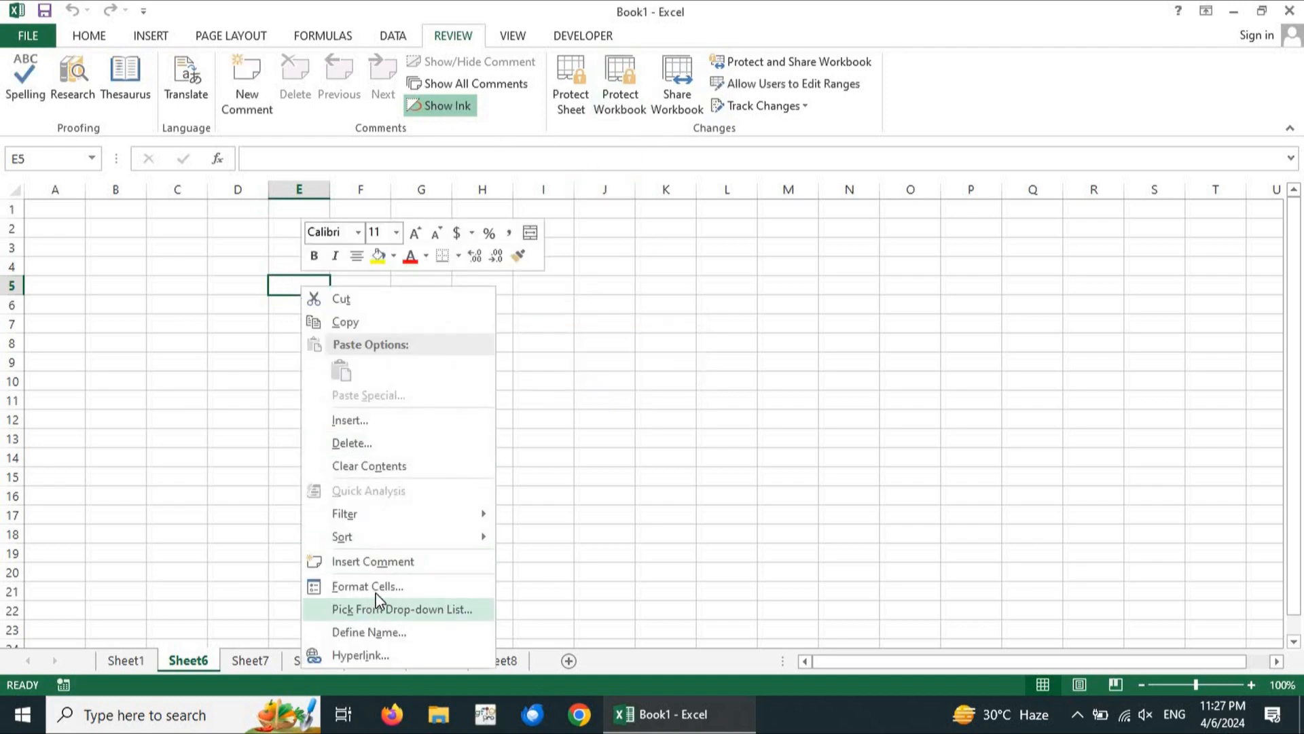
{"action": "key", "text": "Escape"}
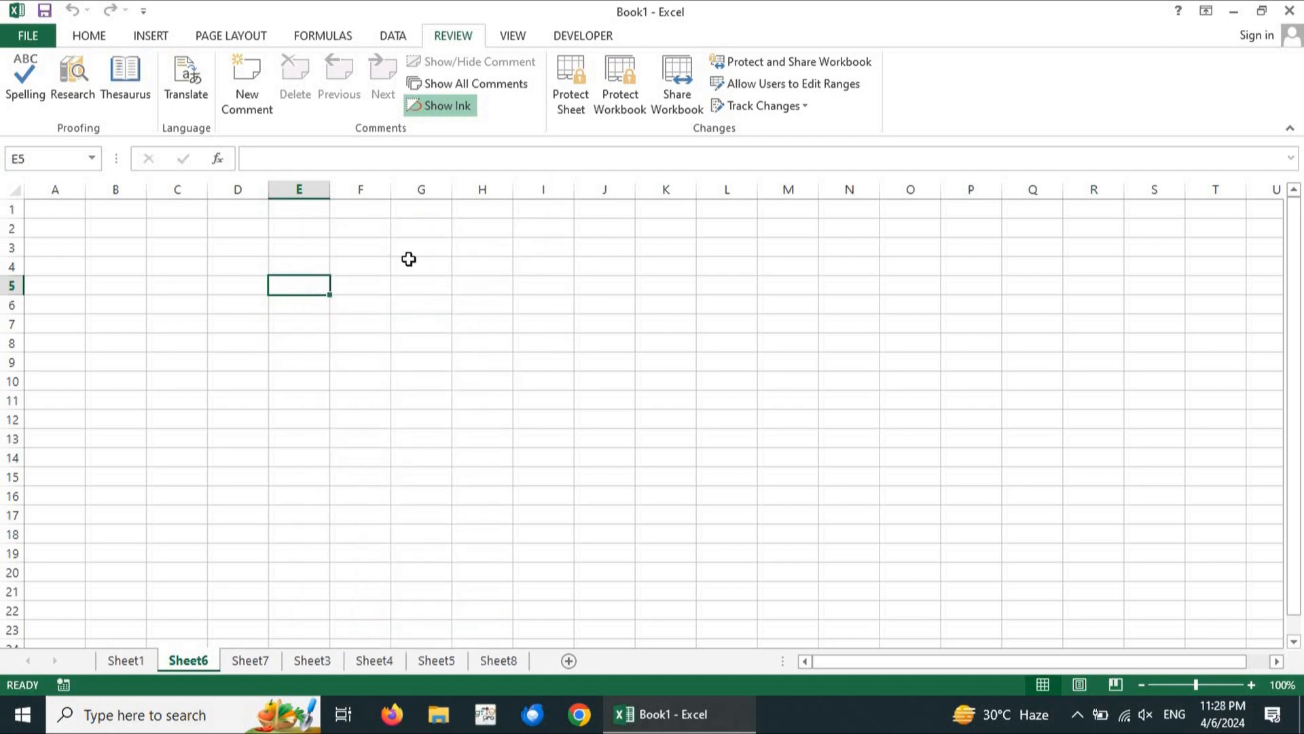
{"action": "key", "text": "ctrl+1"}
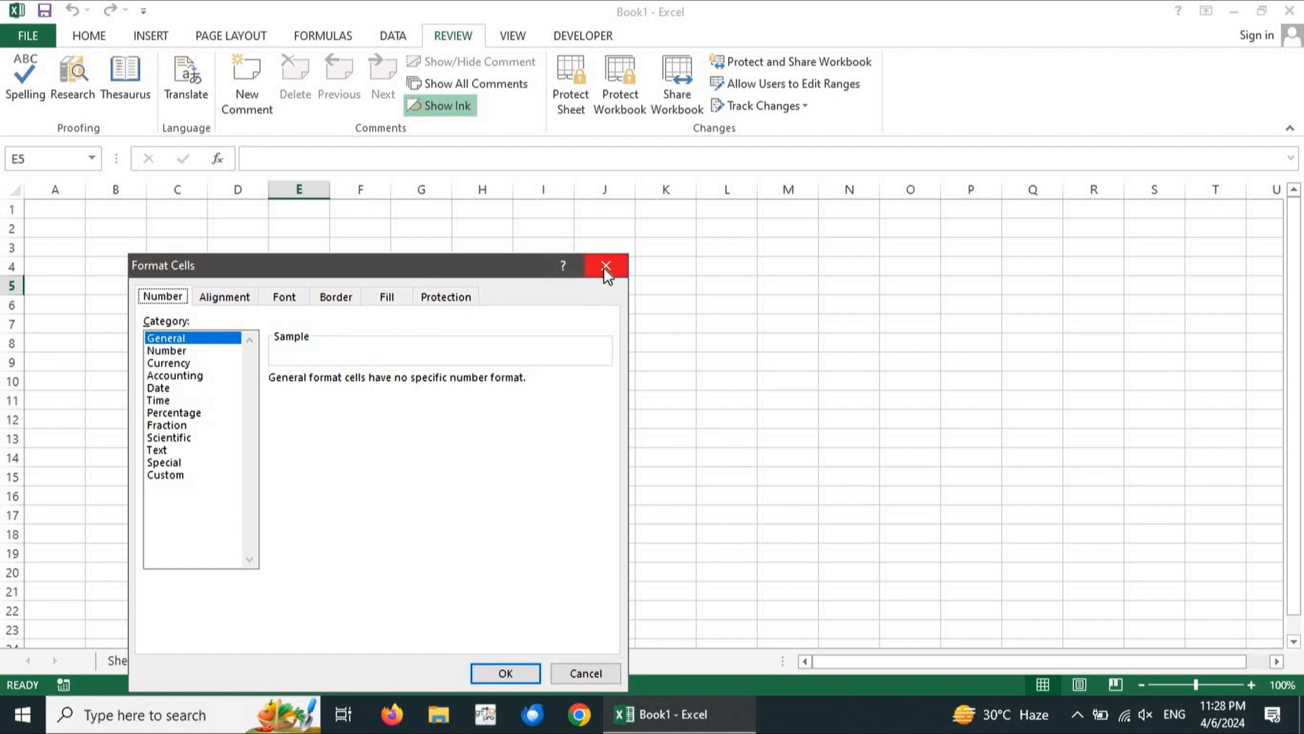
{"action": "key", "text": "Escape"}
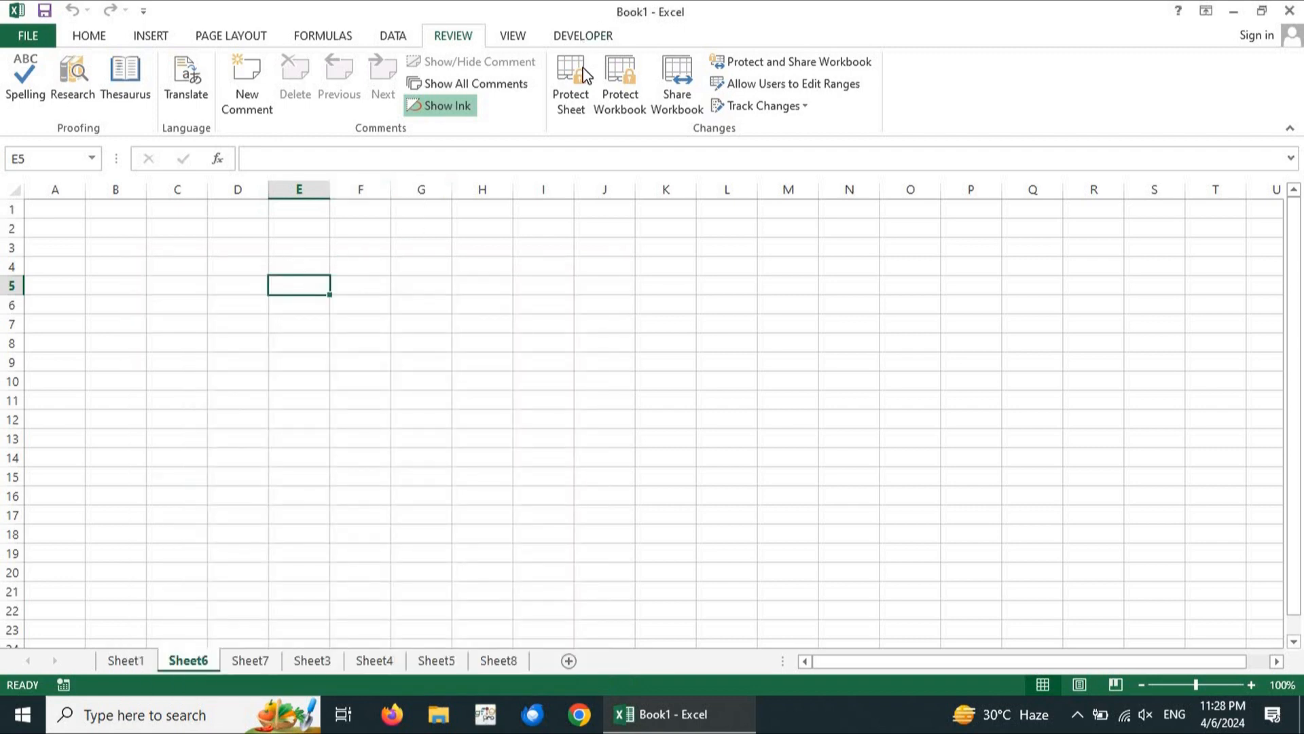
{"action": "left_click", "coordinate": [571, 82]}
Type a new password, tick Format cells, and confirm the password to reprotect Sheet6
{"action": "type", "text": "12"}
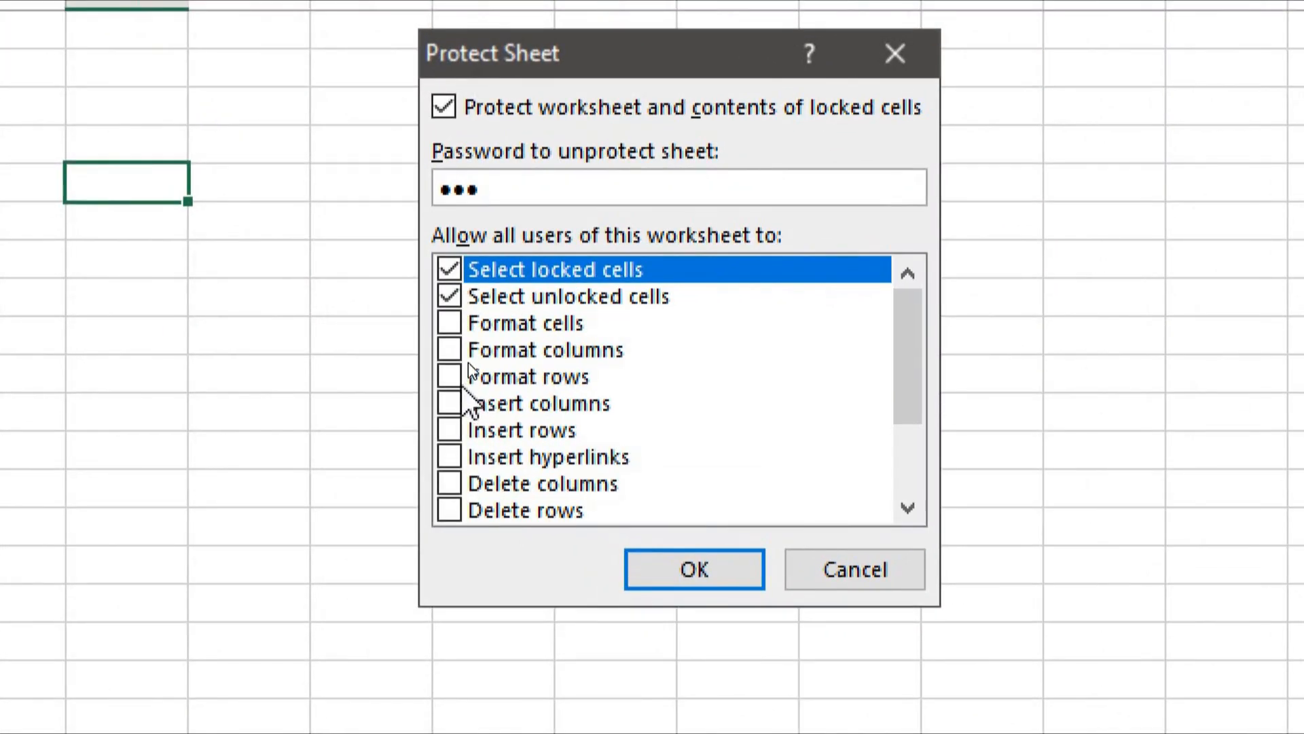
{"action": "left_click", "coordinate": [450, 324]}
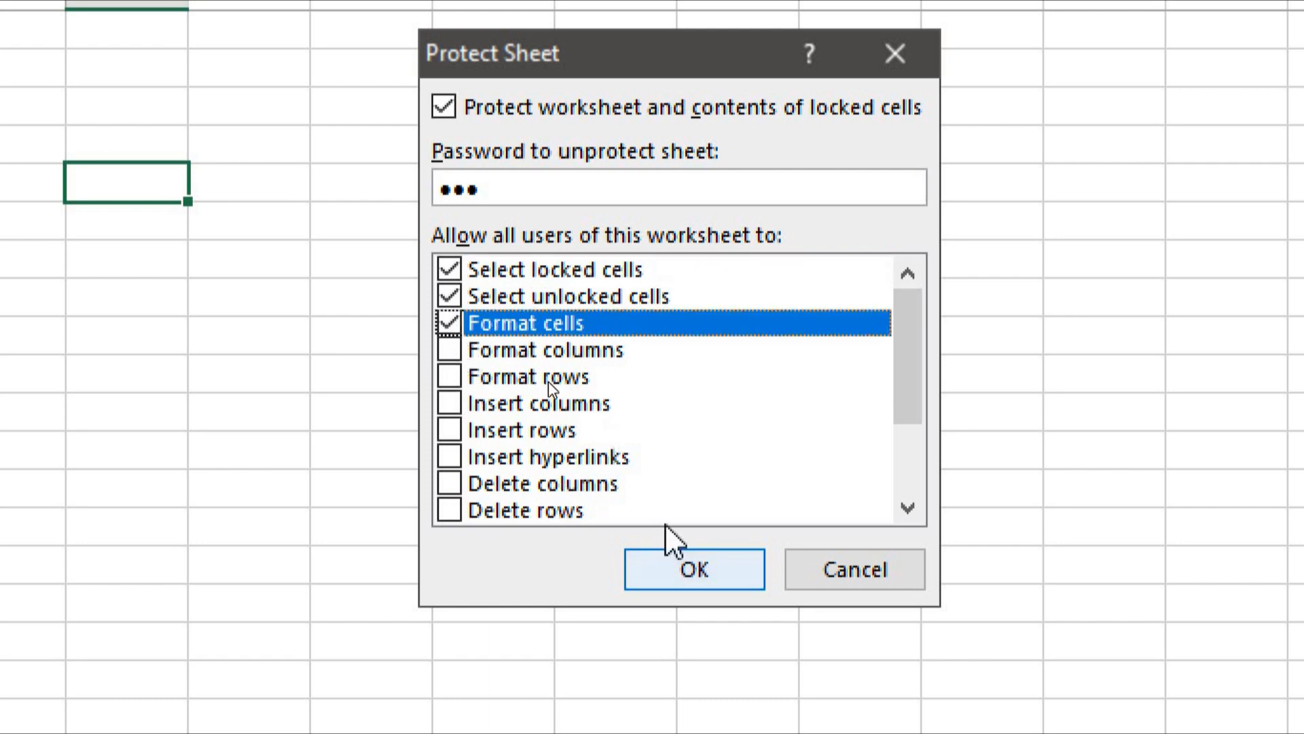
{"action": "scroll", "coordinate": [617, 381], "scroll_direction": "down", "scroll_amount": 2}
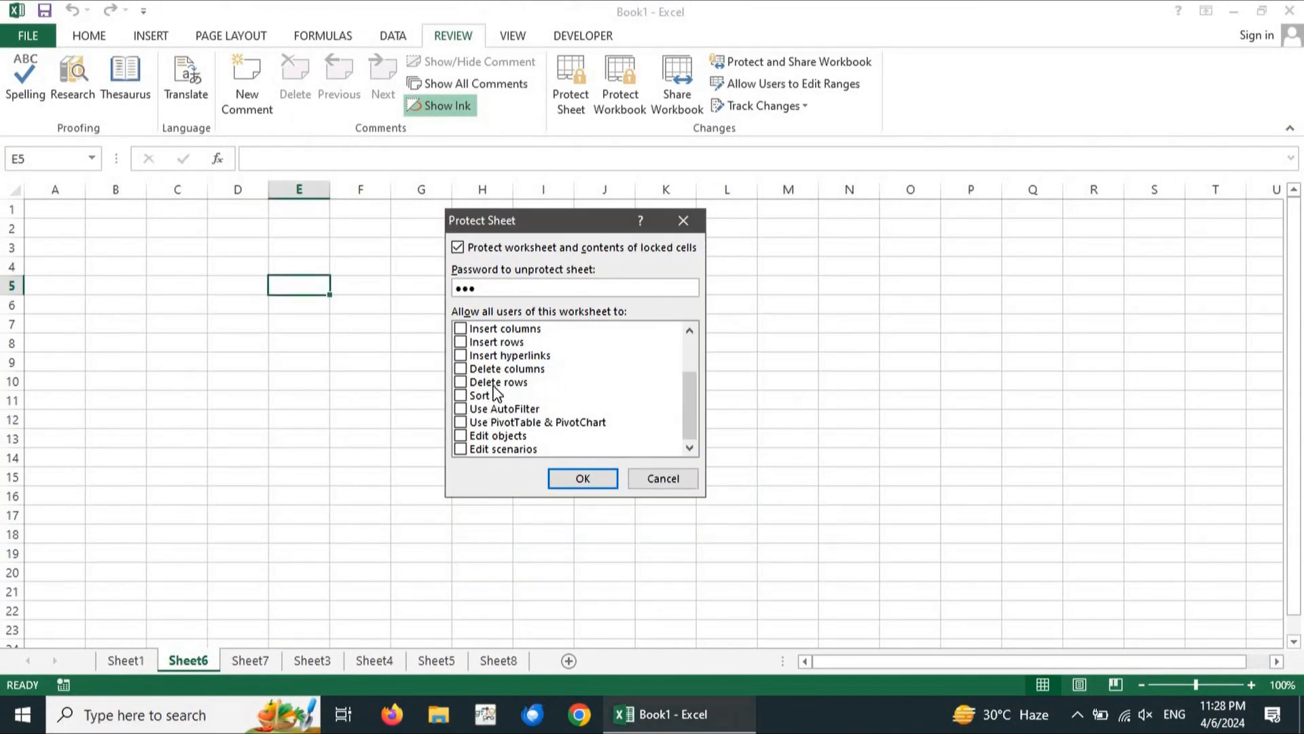
{"action": "scroll", "coordinate": [515, 336], "scroll_direction": "up", "scroll_amount": 2}
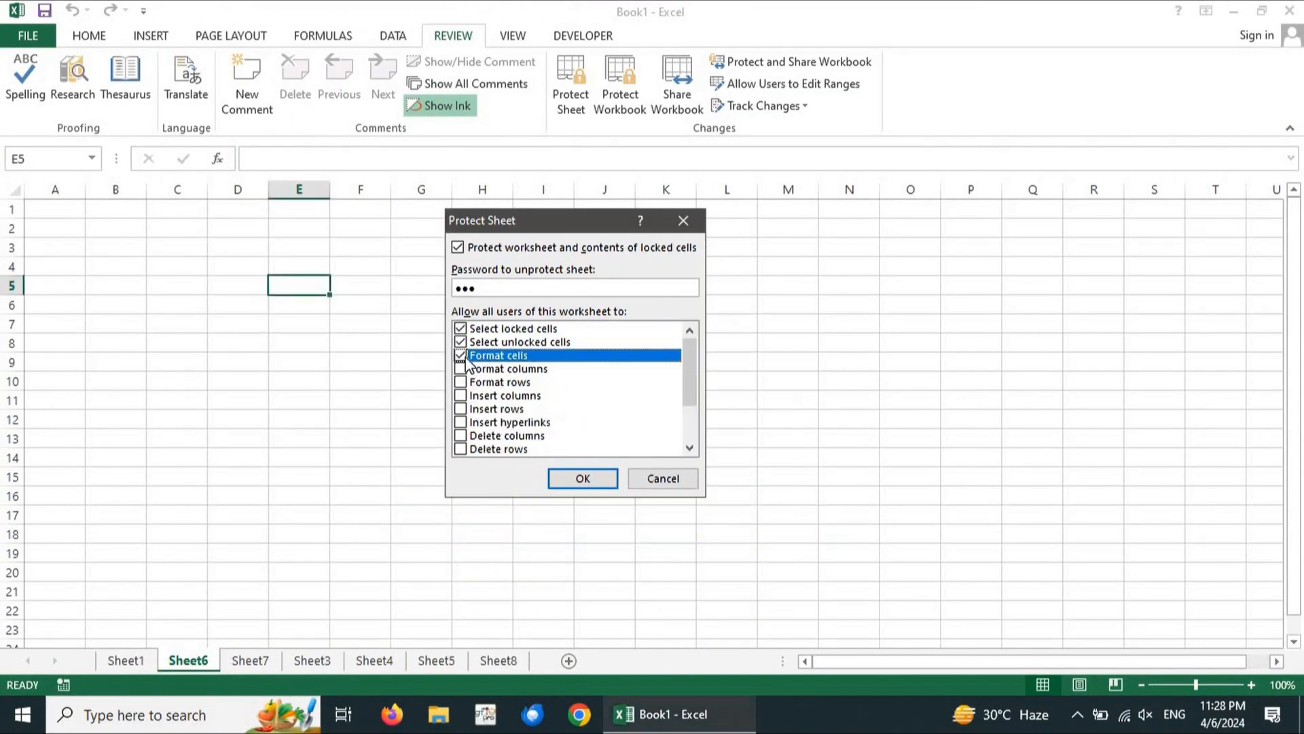
{"action": "left_click", "coordinate": [563, 478]}
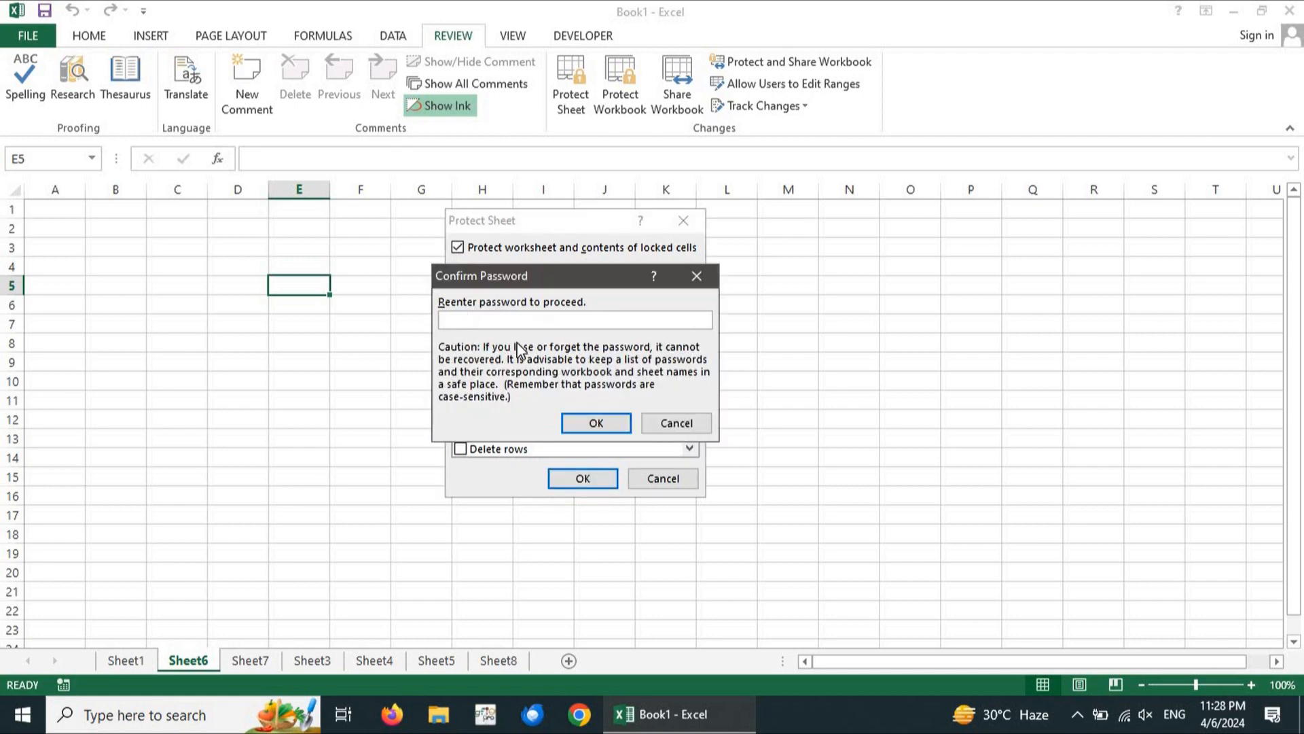
{"action": "key", "text": "Return"}
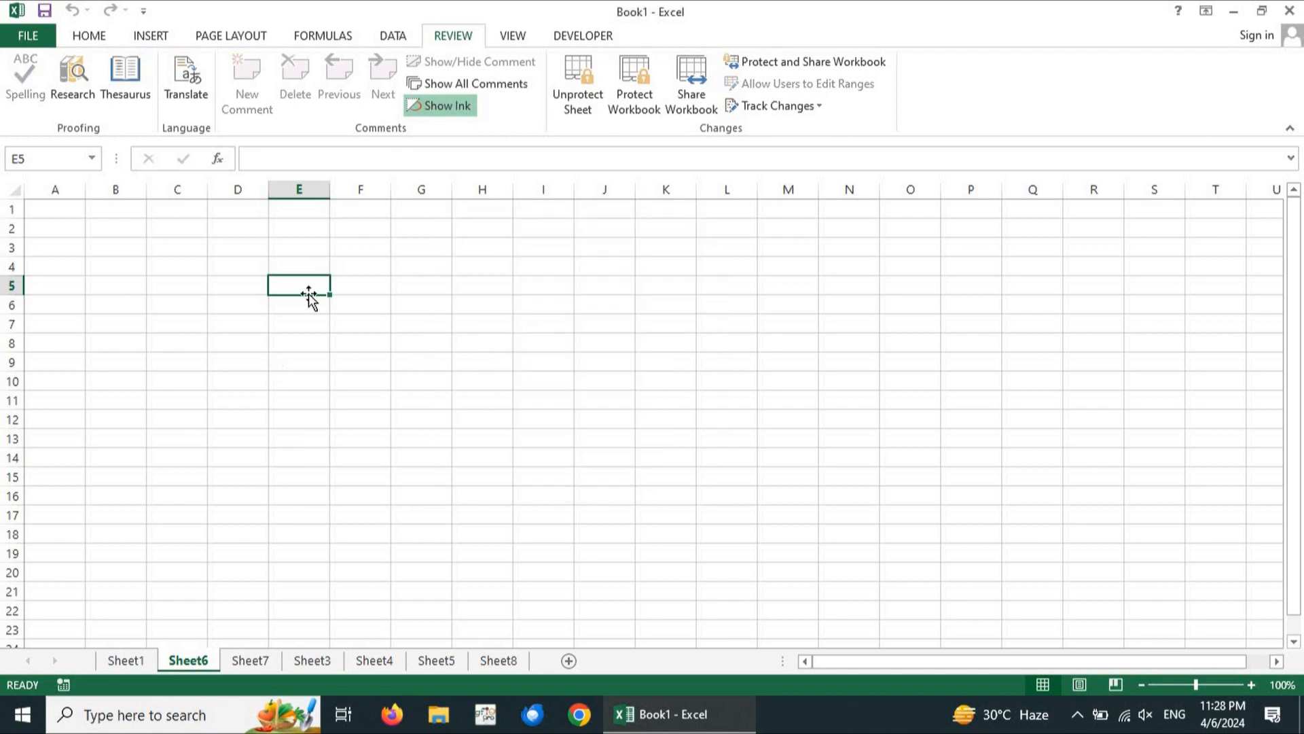
Verify Format Cells is available in E5's right-click menu, then start Unprotect Sheet
{"action": "left_click", "coordinate": [311, 304]}
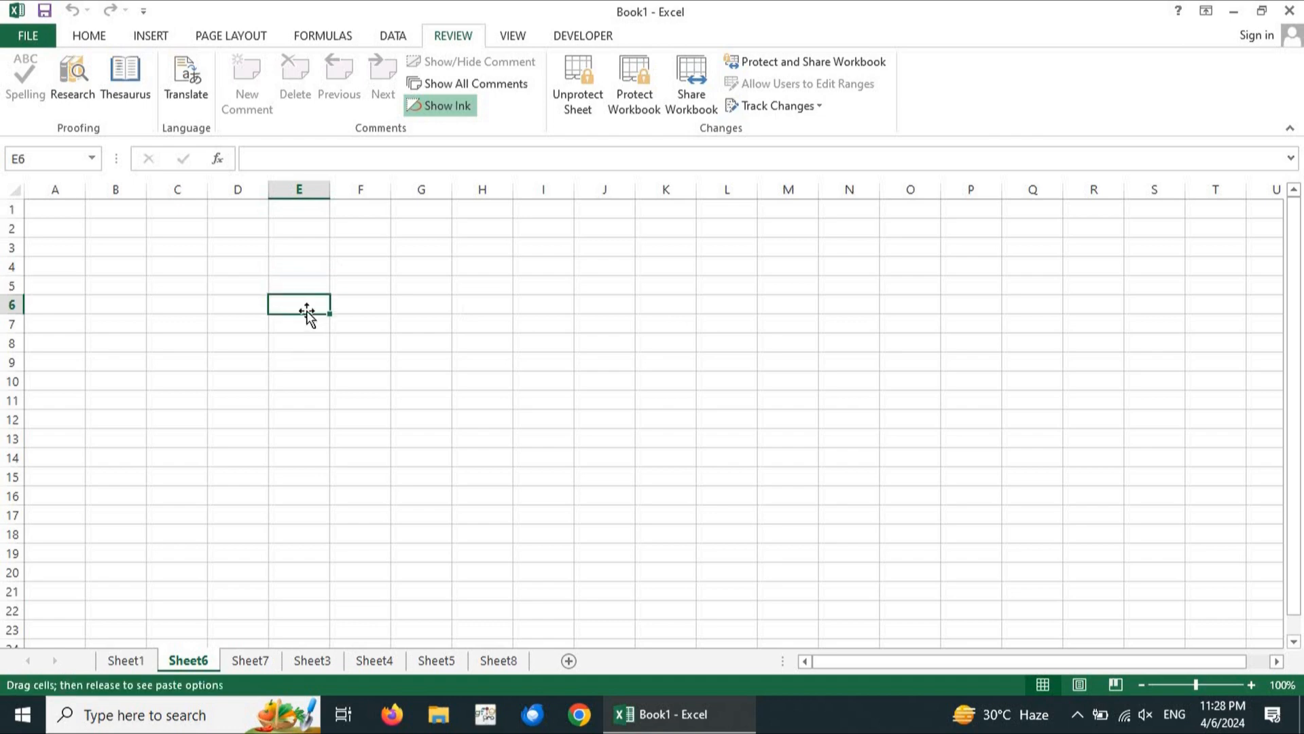
{"action": "left_click", "coordinate": [304, 288]}
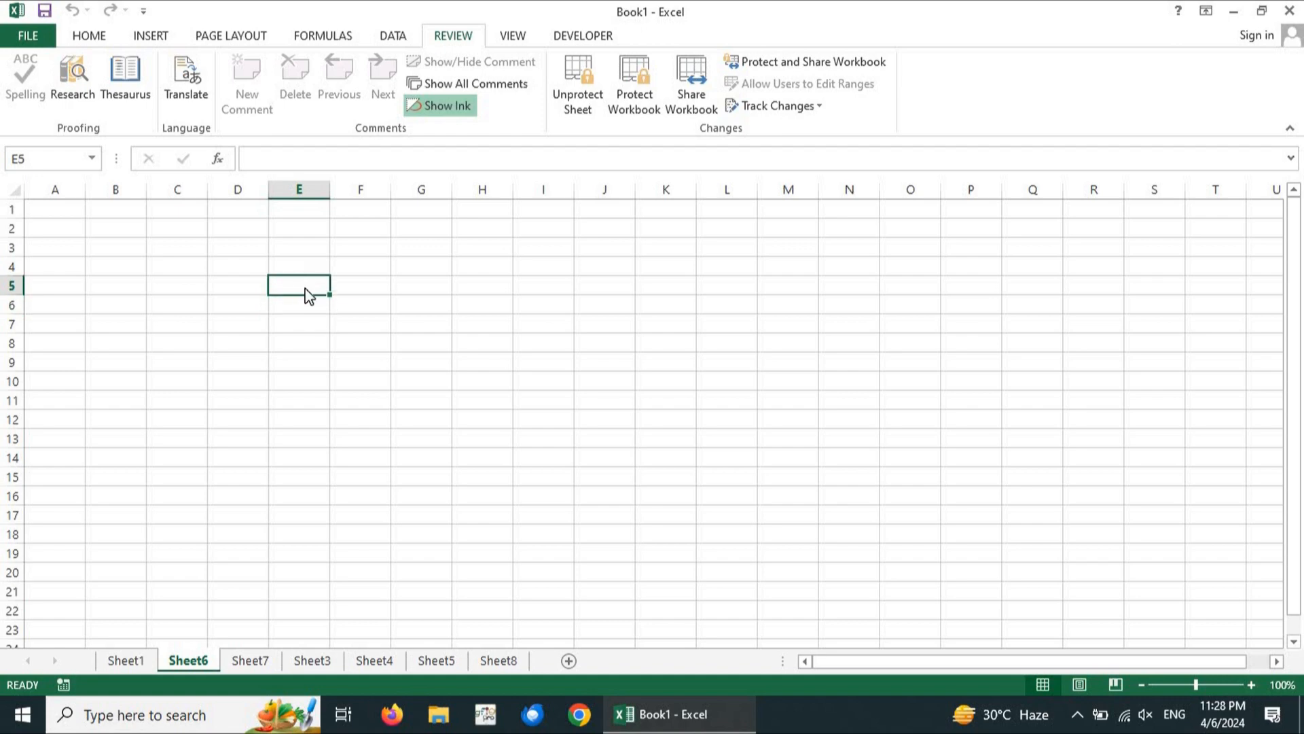
{"action": "right_click", "coordinate": [306, 293]}
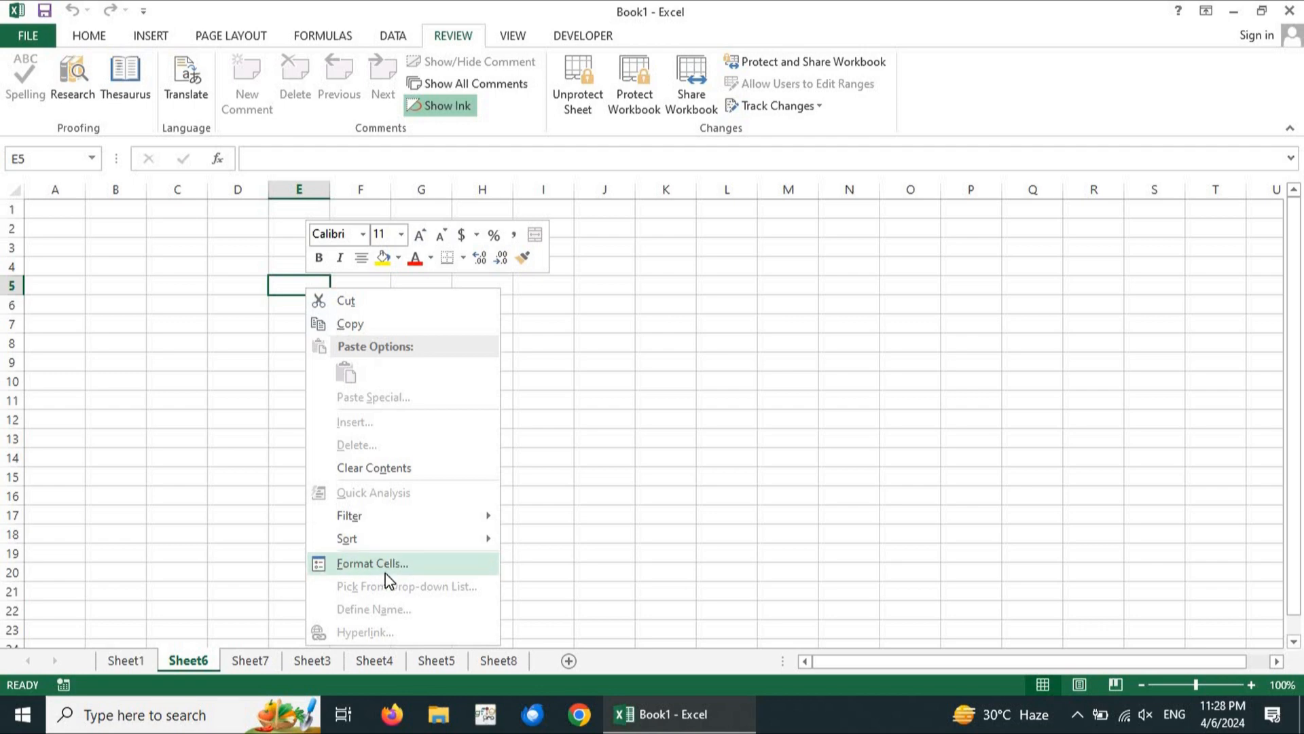
{"action": "left_click", "coordinate": [662, 426]}
{"action": "left_click", "coordinate": [590, 77]}
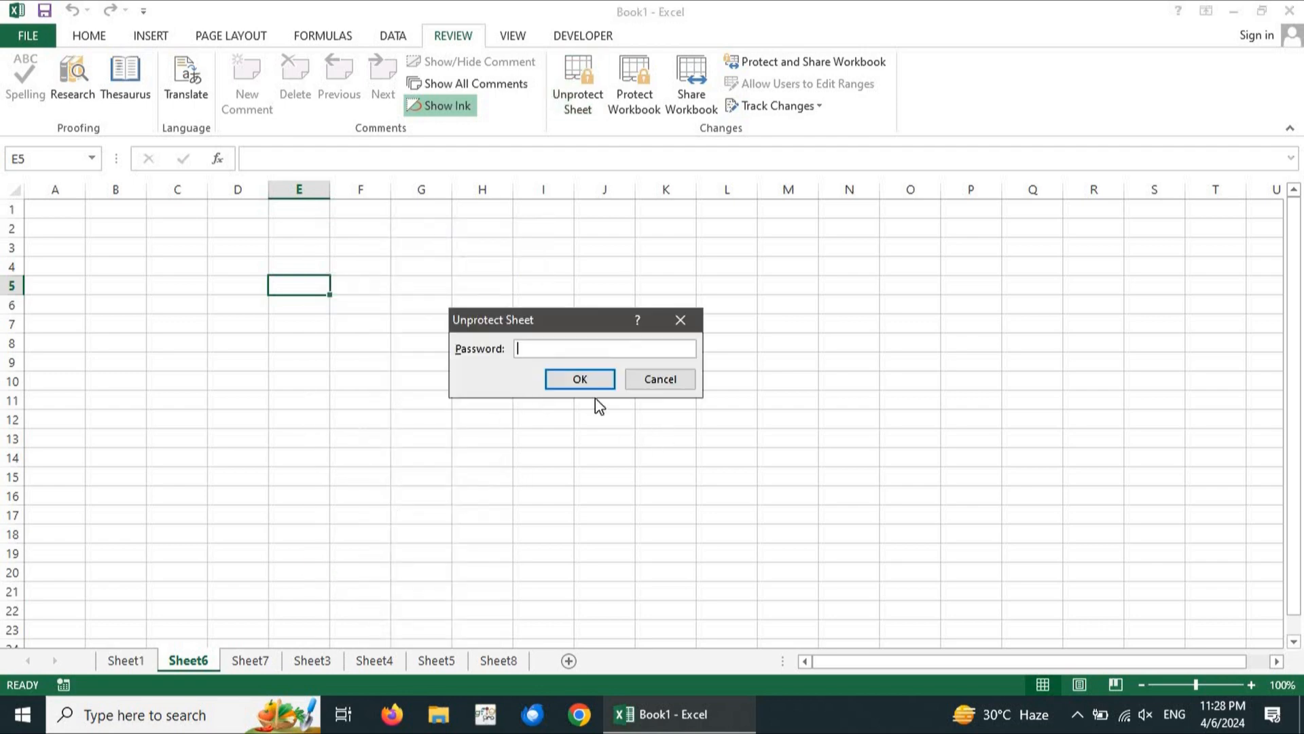
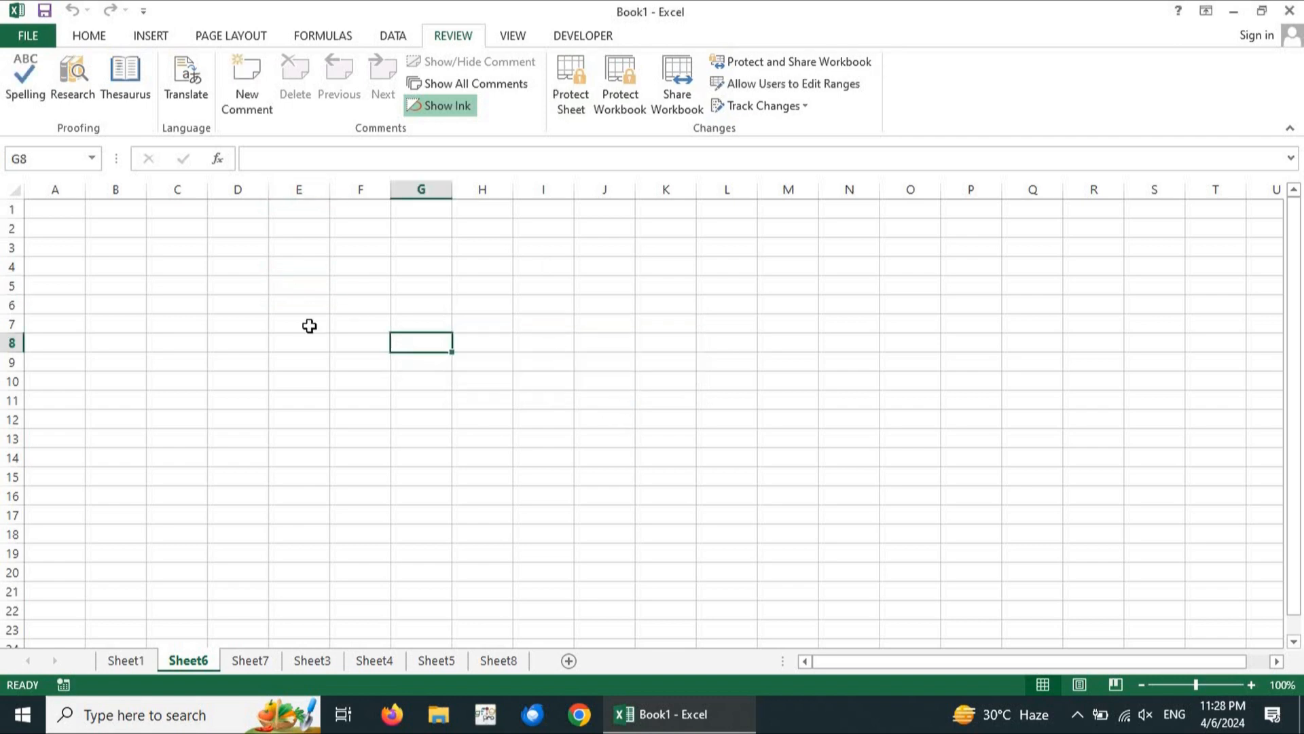
Open Highlight Changes from the Review tab's Track Changes menu
{"action": "left_click", "coordinate": [301, 302]}
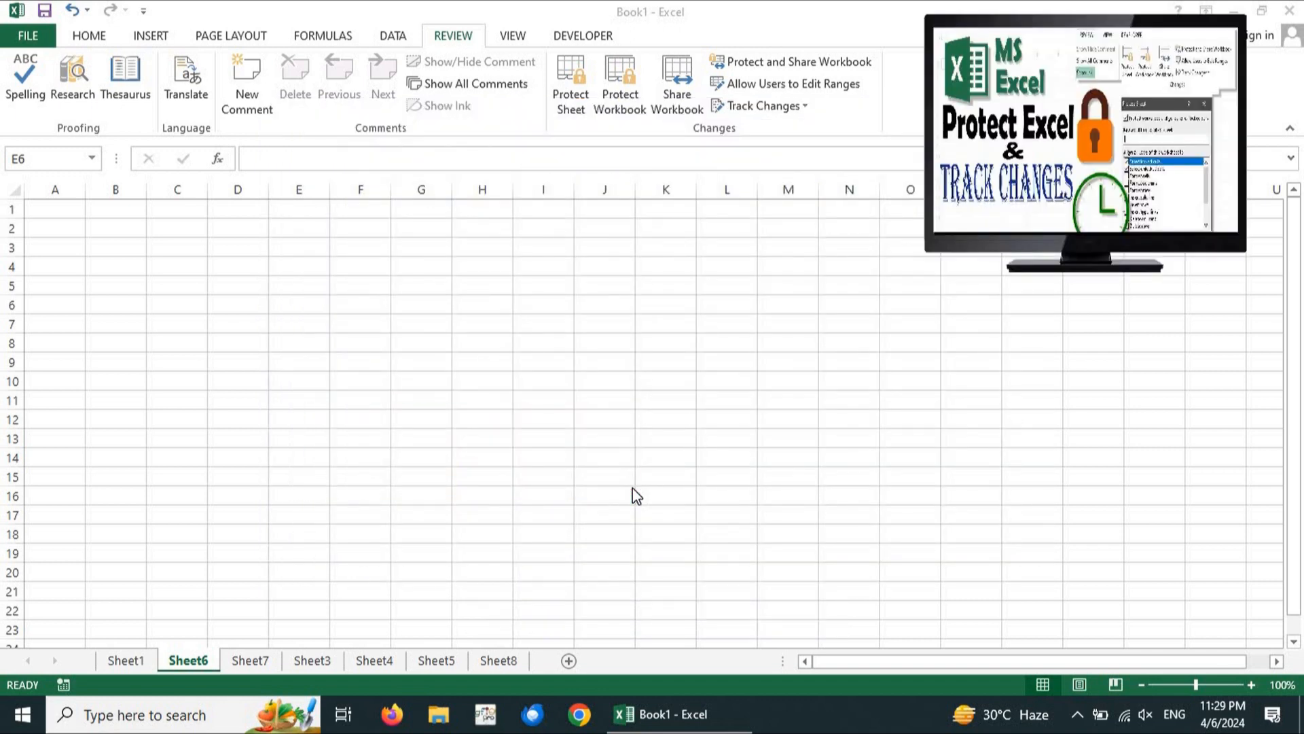
{"action": "left_click", "coordinate": [731, 159]}
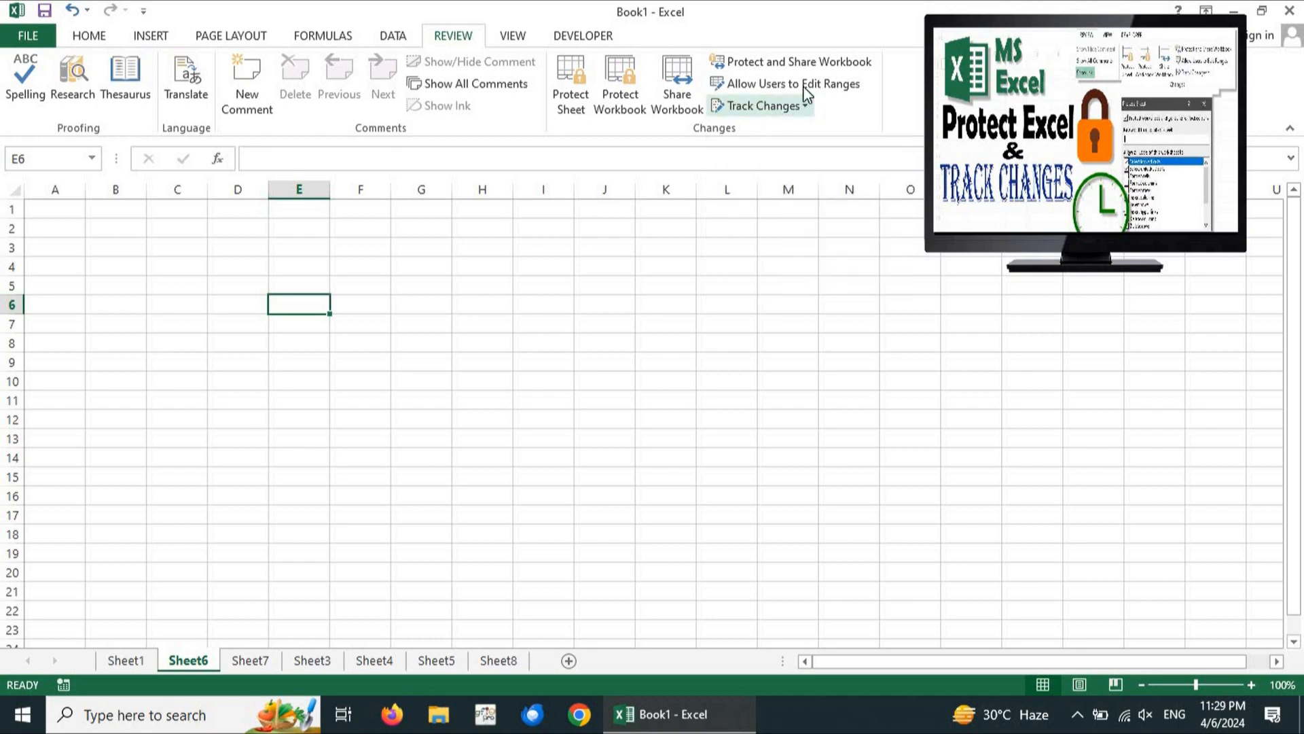
{"action": "left_click", "coordinate": [772, 116]}
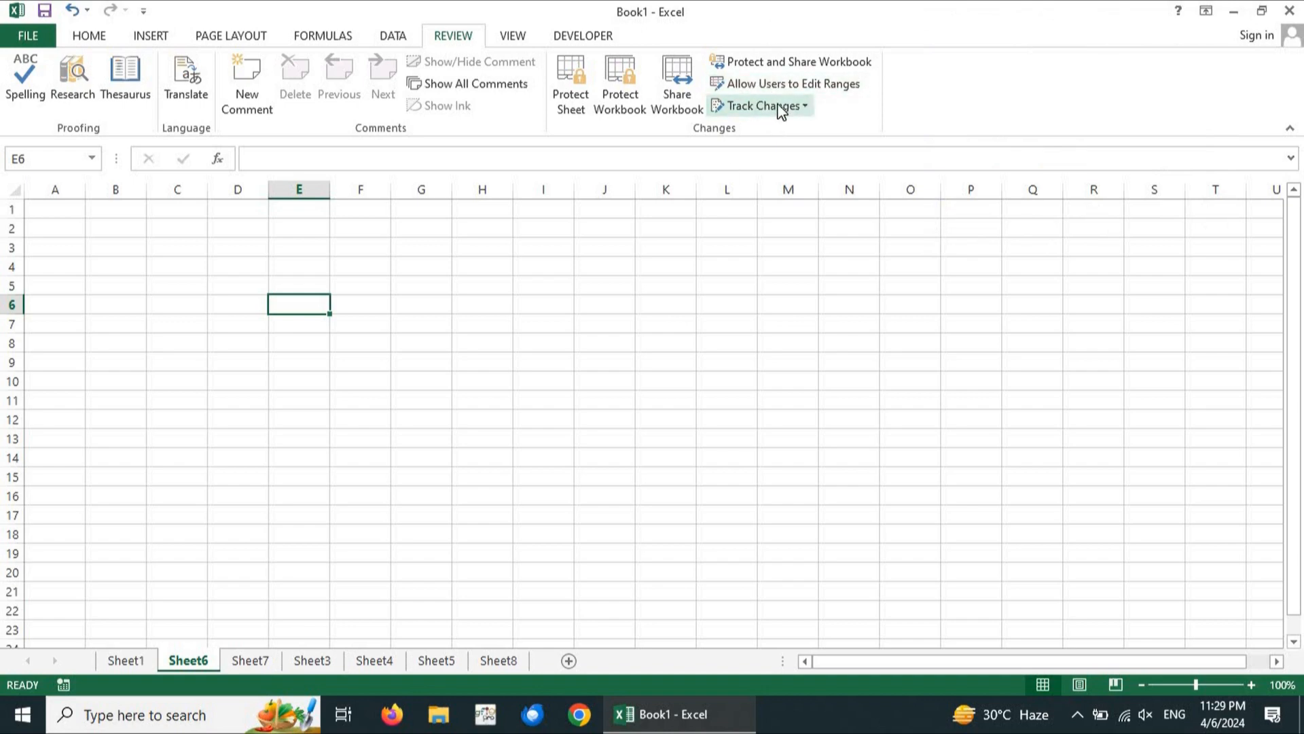
{"action": "left_click", "coordinate": [781, 108]}
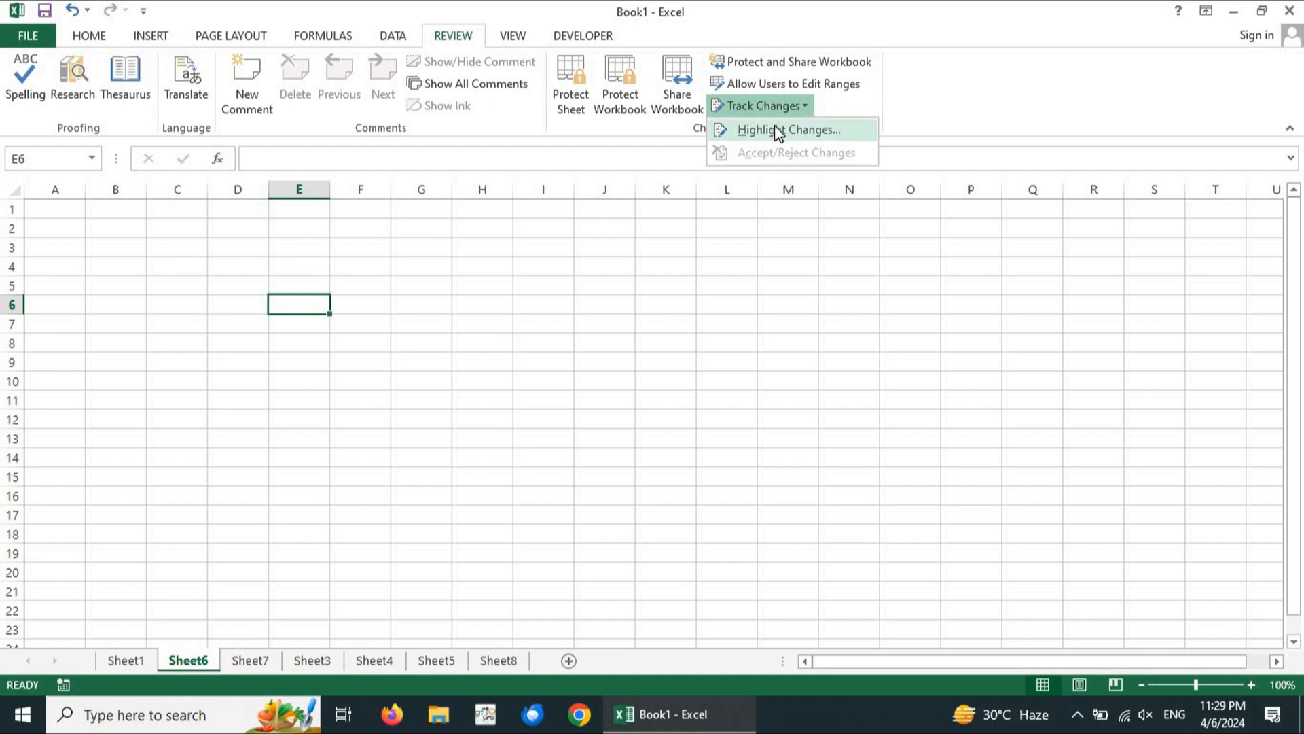
{"action": "key", "text": "Escape"}
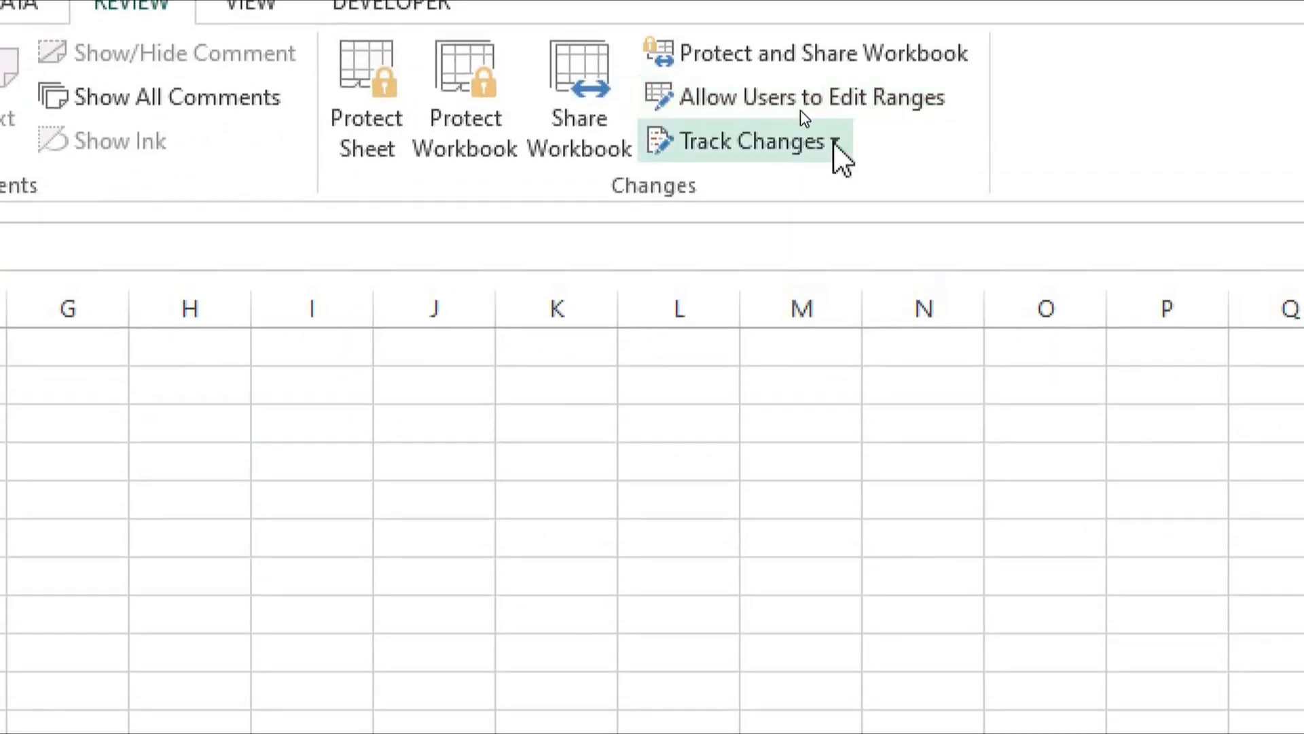
{"action": "left_click", "coordinate": [824, 142]}
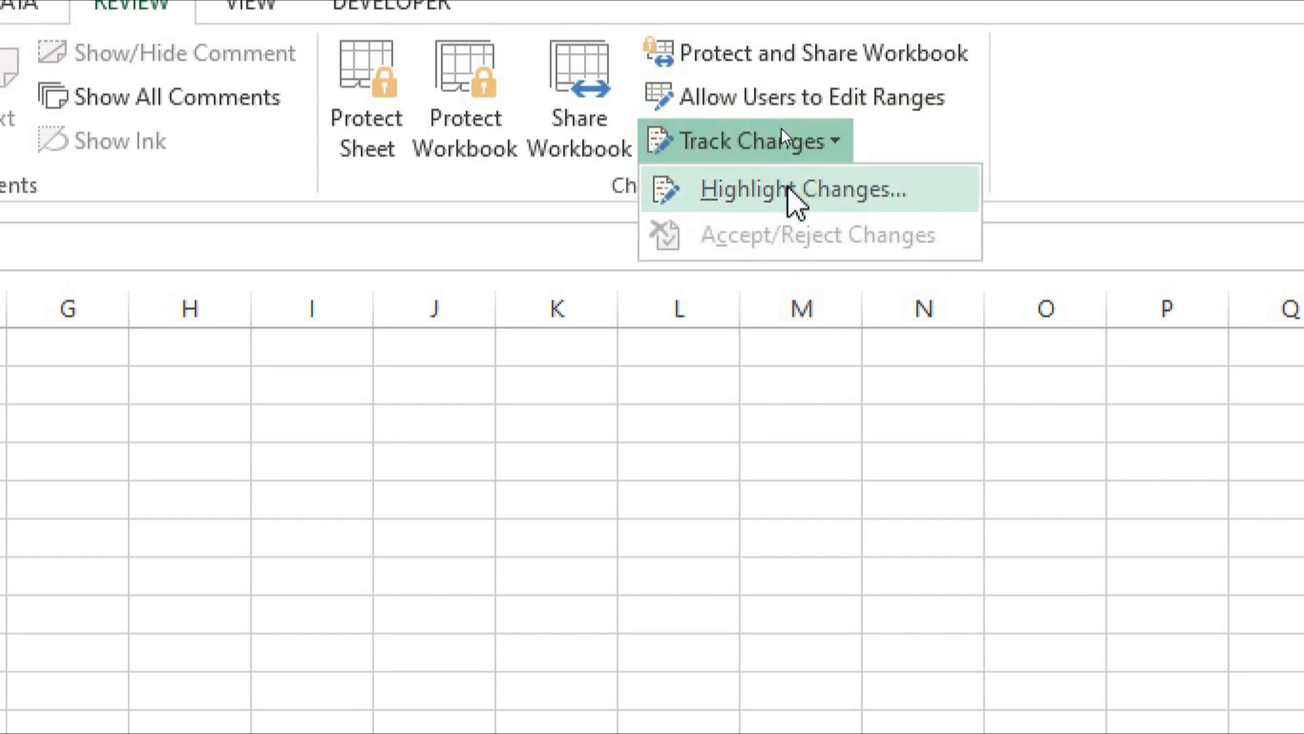
{"action": "key", "text": "Escape"}
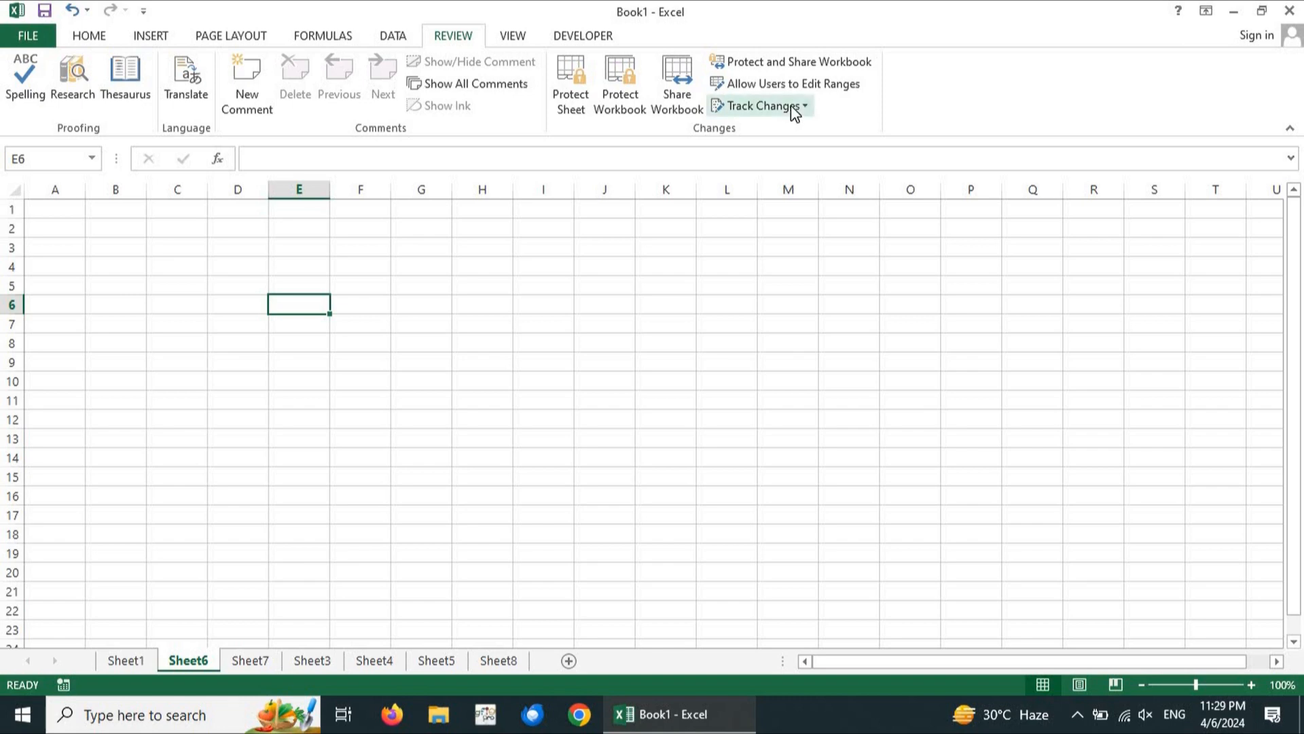
{"action": "left_click", "coordinate": [792, 107]}
{"action": "left_click", "coordinate": [772, 129]}
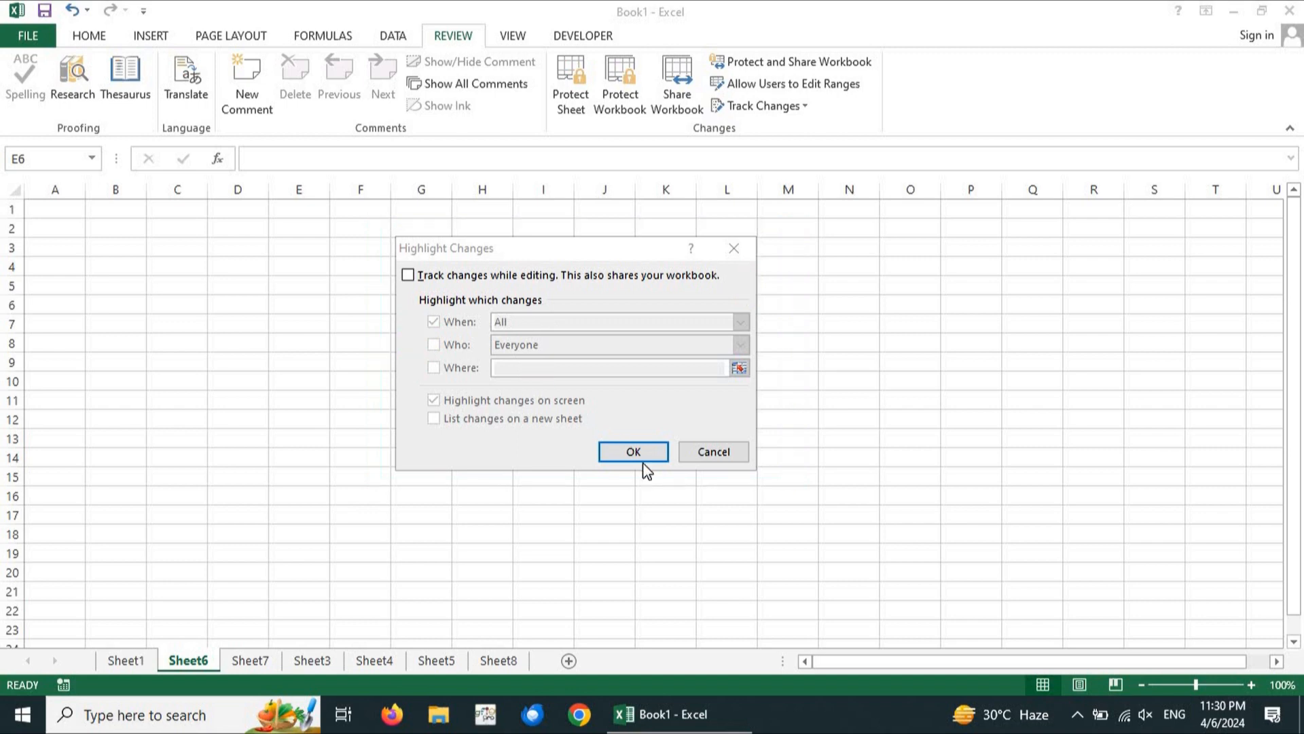
Turn on Track changes while editing, highlighting All changes by Everyone
{"action": "left_click", "coordinate": [574, 510]}
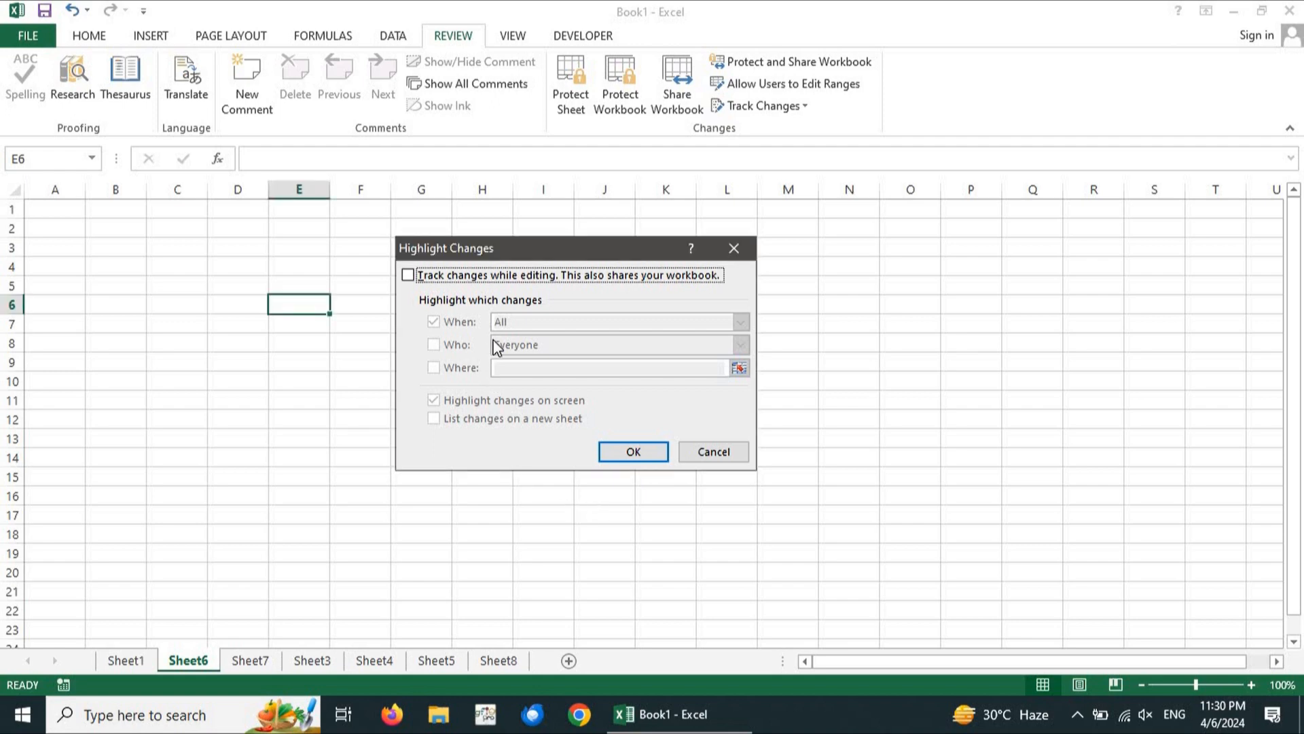
{"action": "left_click", "coordinate": [408, 275]}
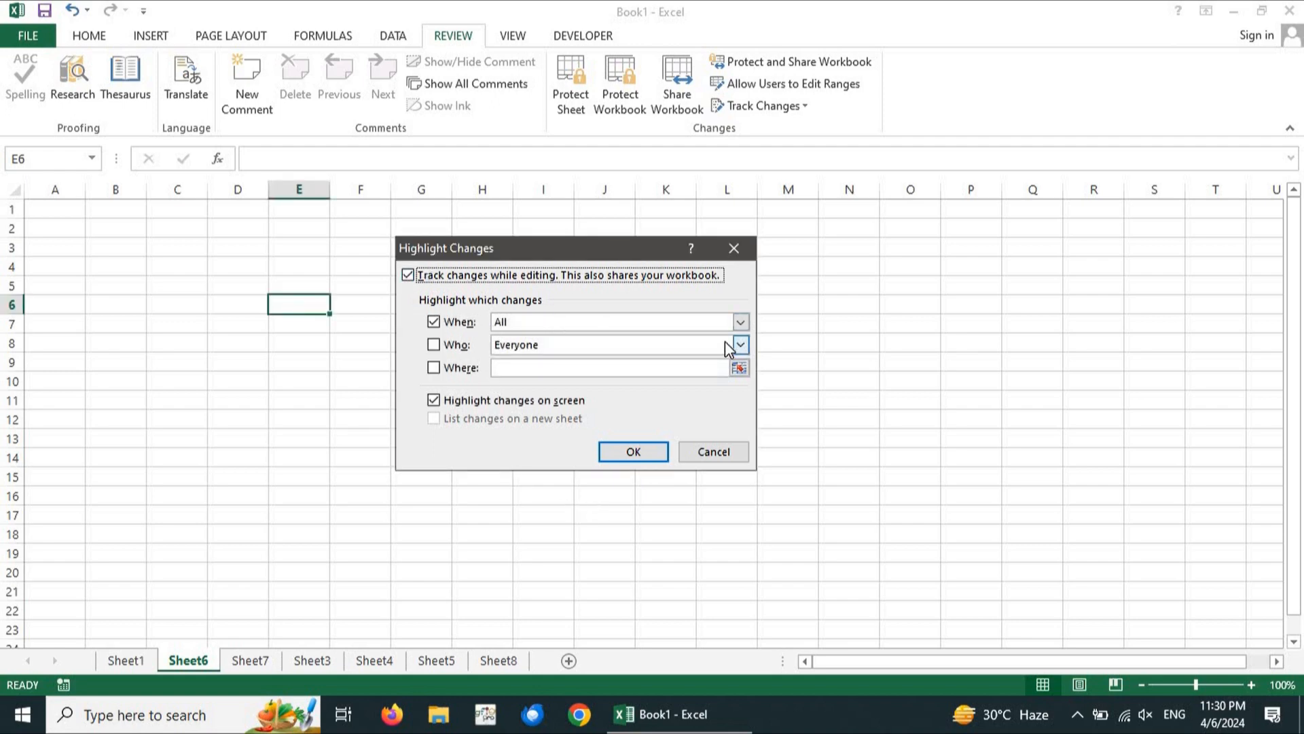
{"action": "left_click", "coordinate": [745, 321]}
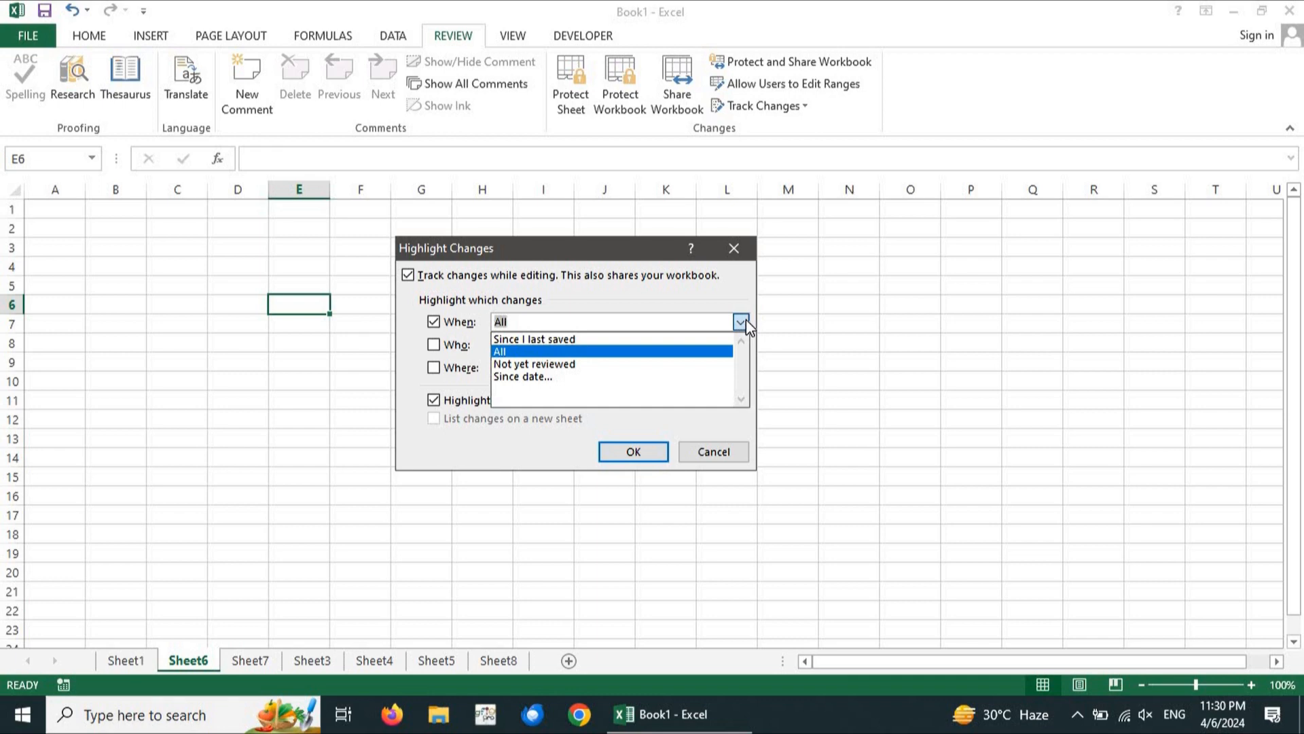
{"action": "left_click", "coordinate": [746, 319]}
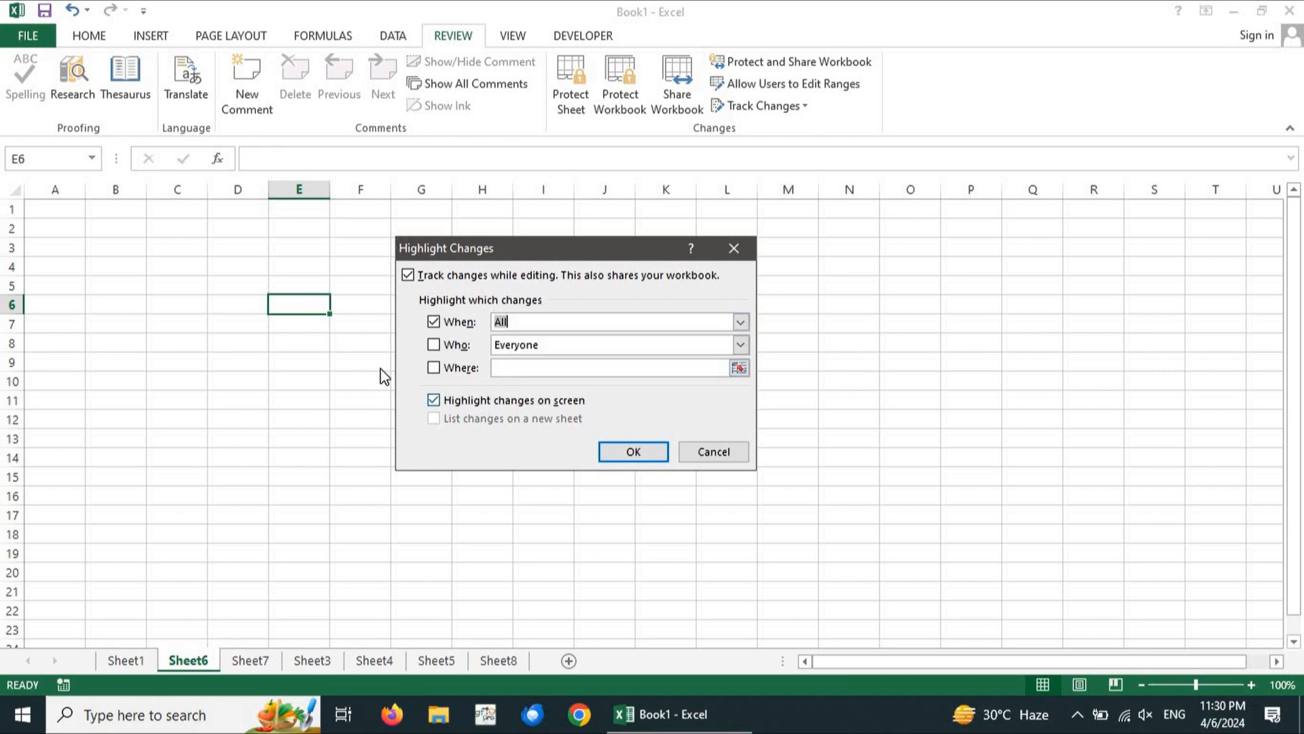
{"action": "left_click", "coordinate": [434, 344]}
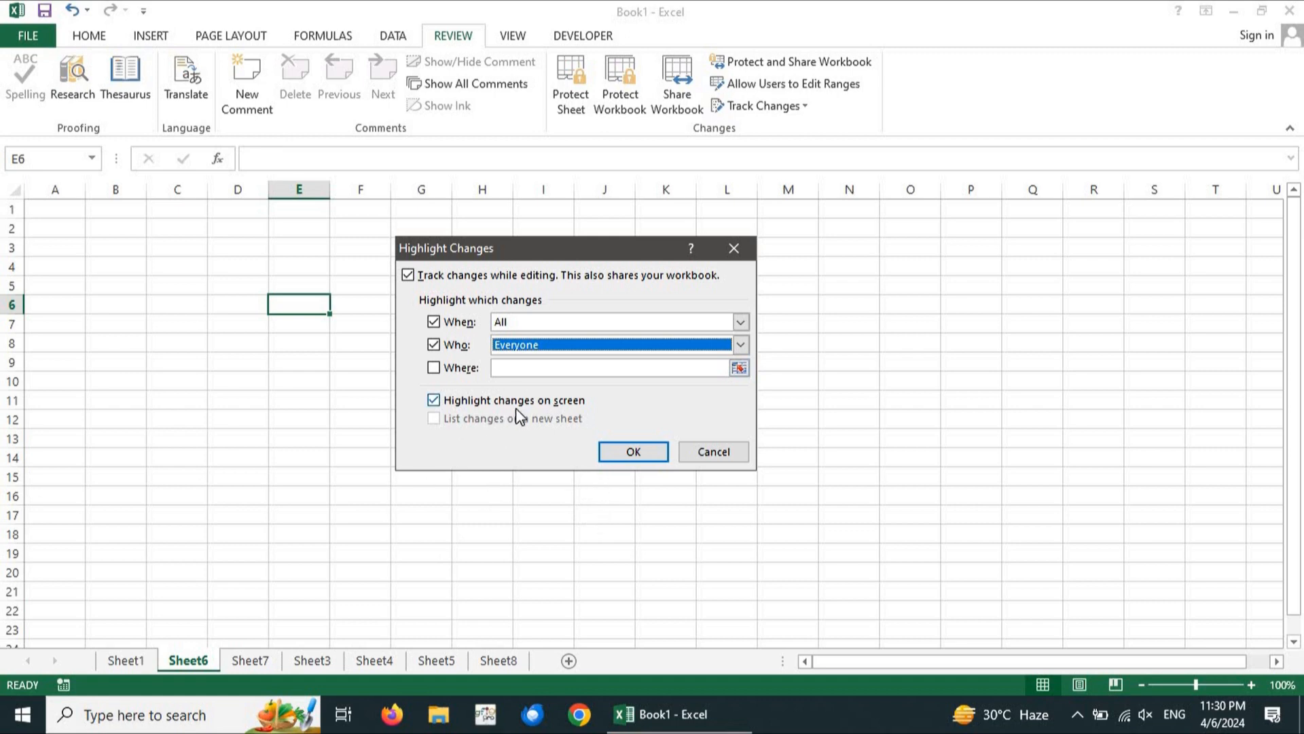
{"action": "left_click", "coordinate": [623, 454]}
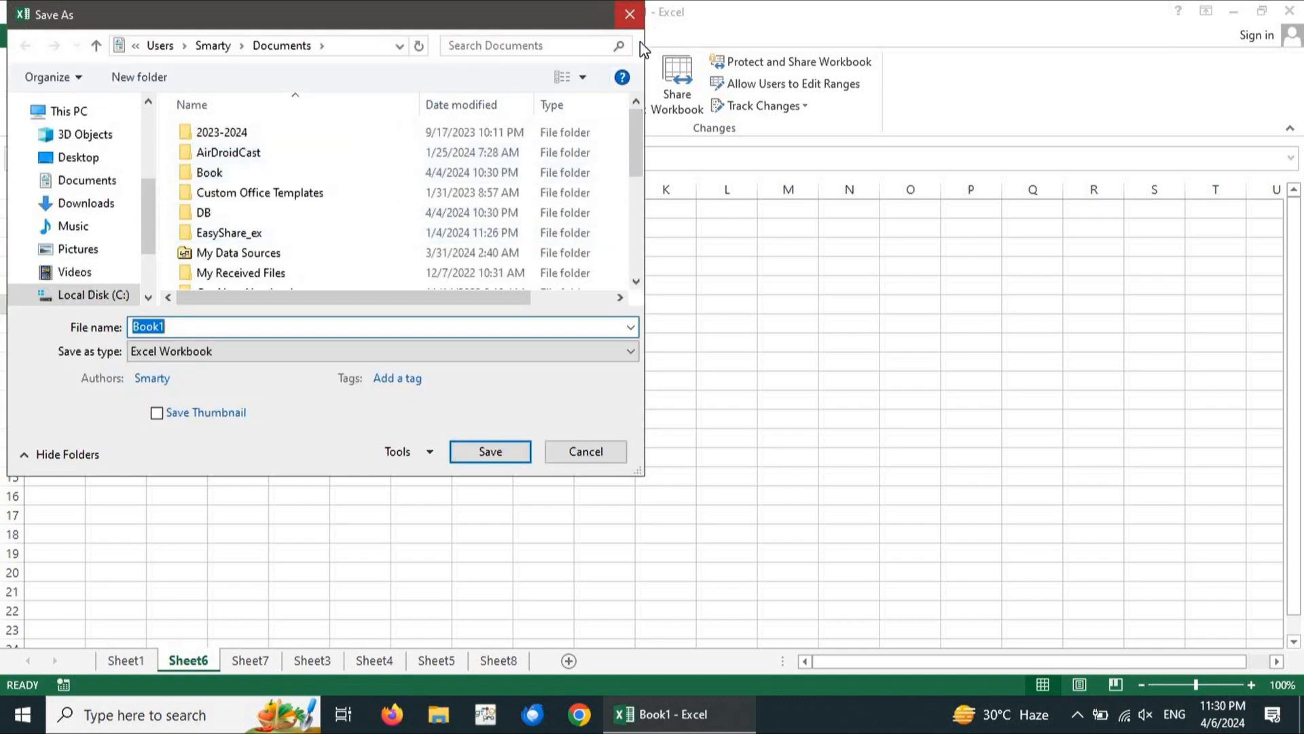
Save the shared workbook as Book1 on the Desktop
{"action": "left_click", "coordinate": [70, 160]}
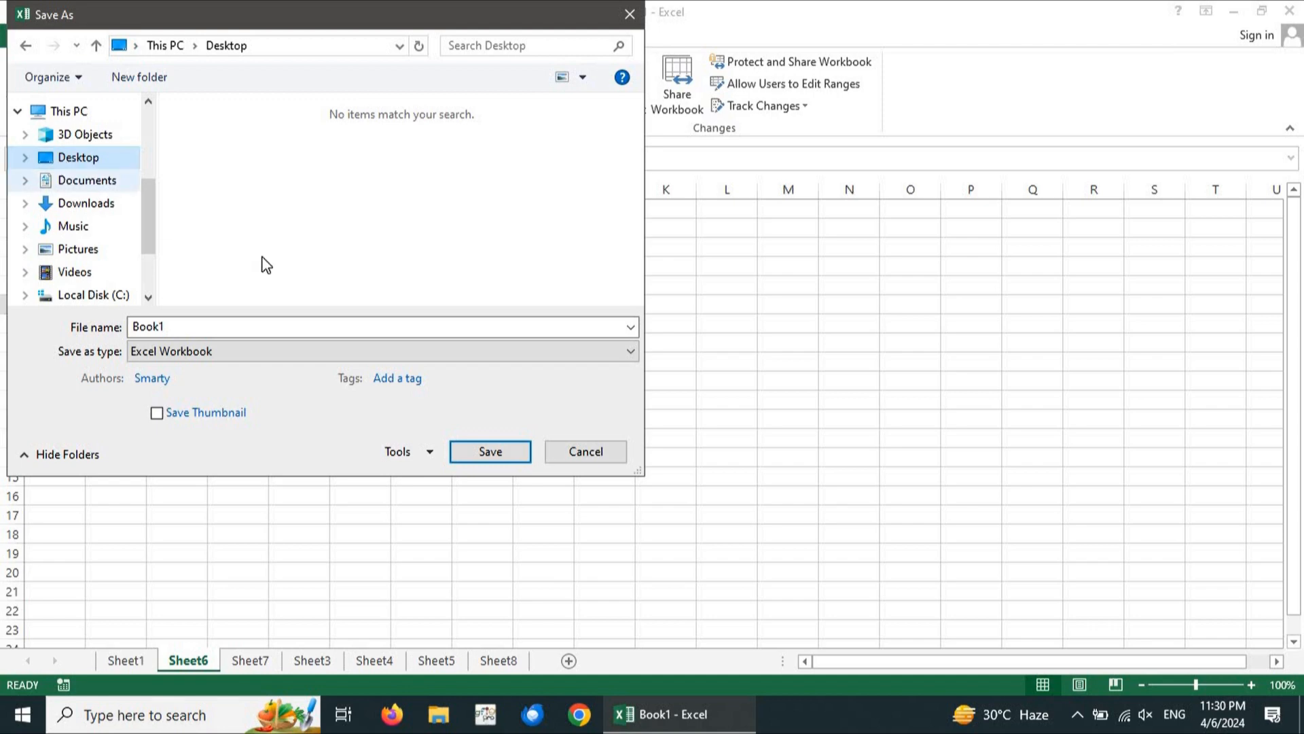
{"action": "double_click", "coordinate": [219, 331]}
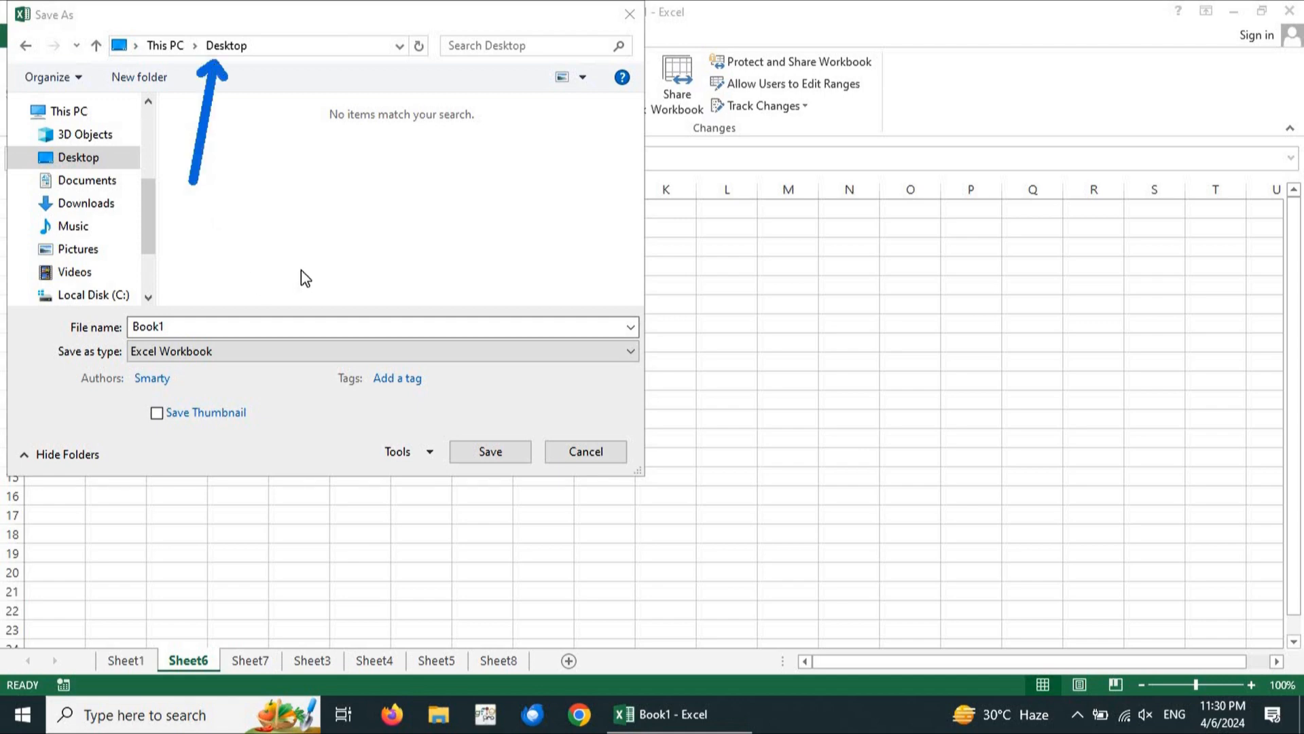
{"action": "key", "text": "Escape"}
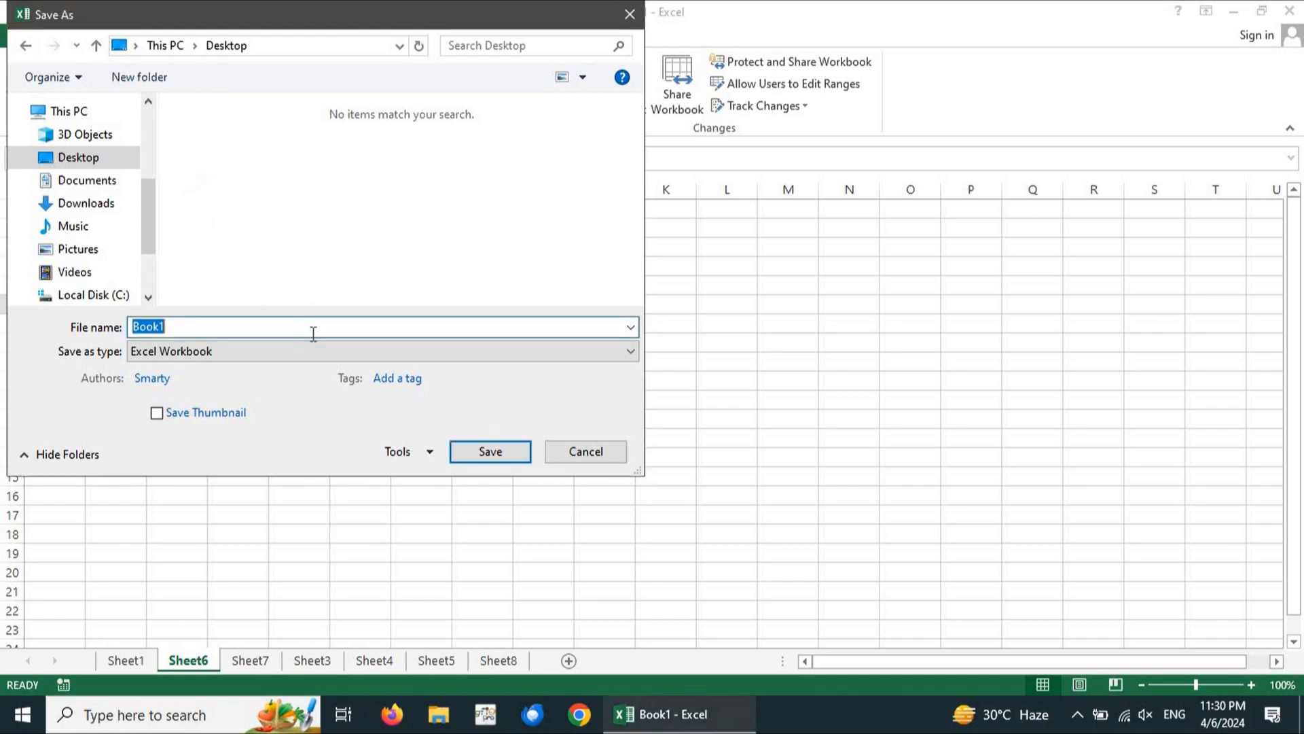
{"action": "left_click", "coordinate": [488, 457]}
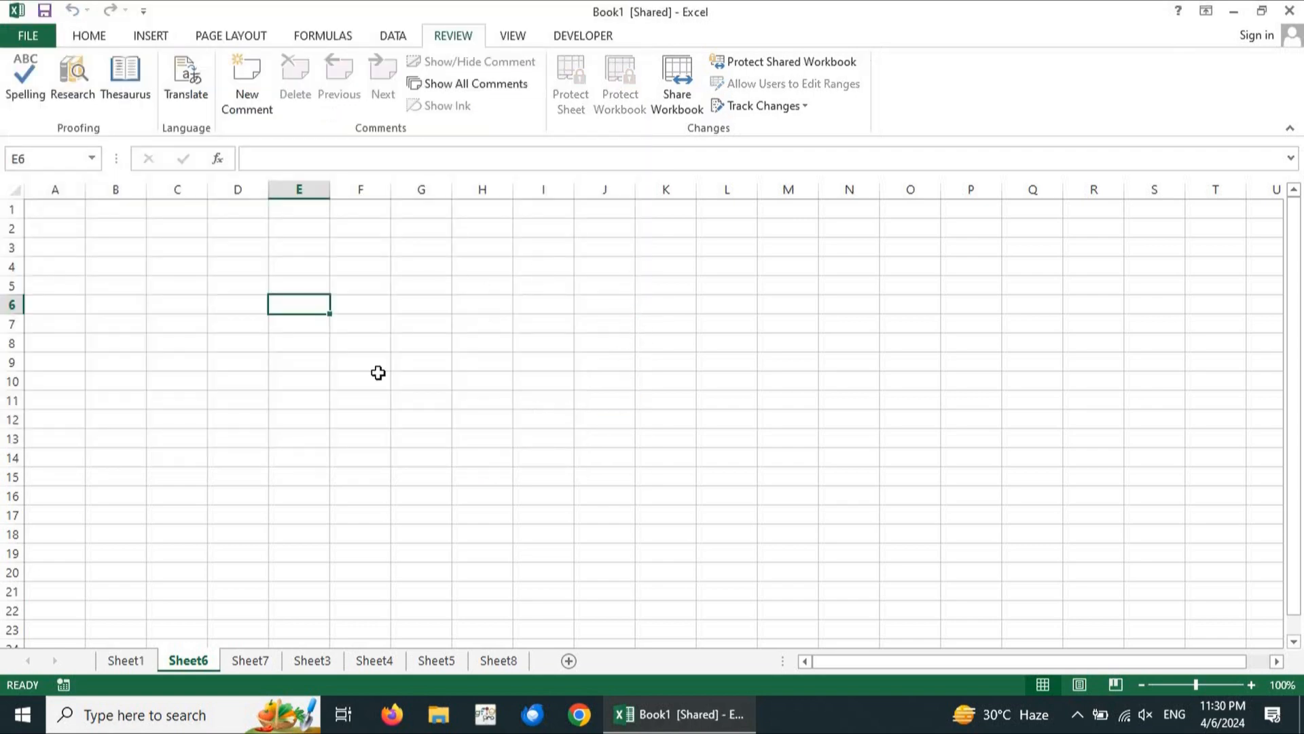
Enter 45 in cell B1 as a tracked edit
{"action": "left_click", "coordinate": [393, 319]}
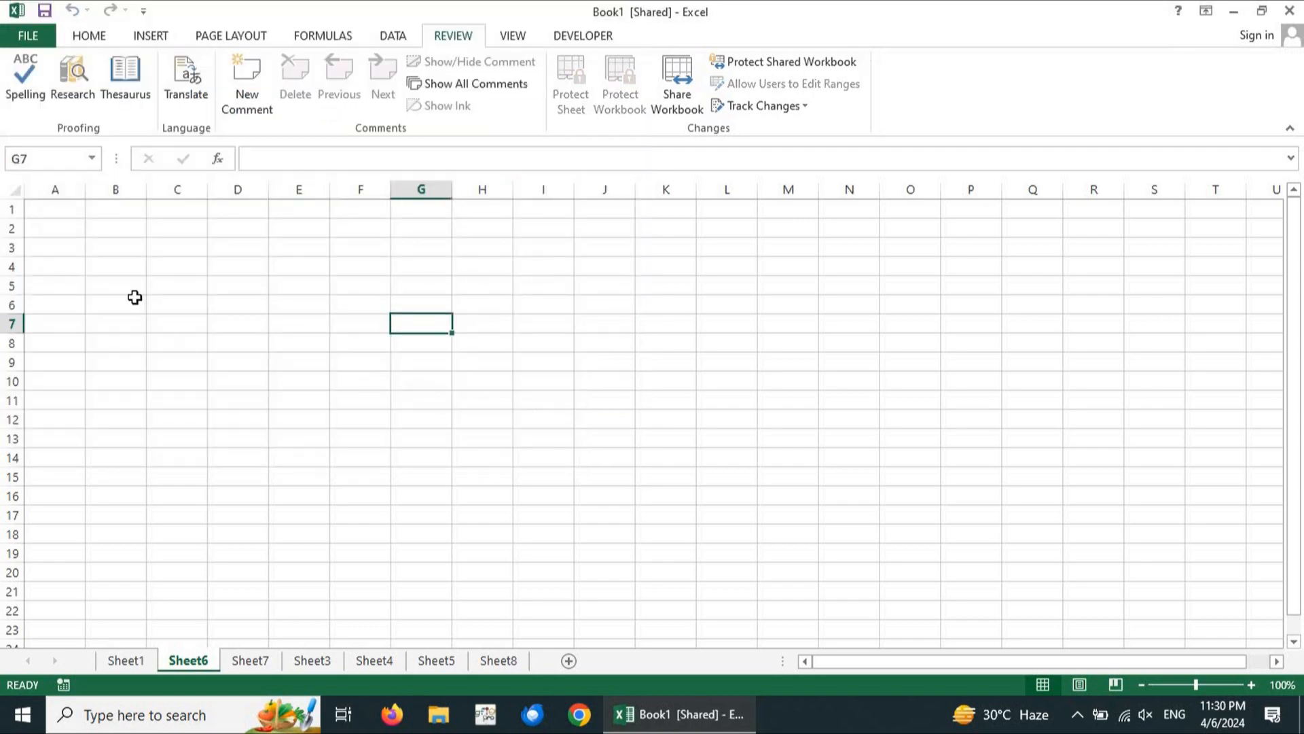
{"action": "left_click", "coordinate": [114, 212]}
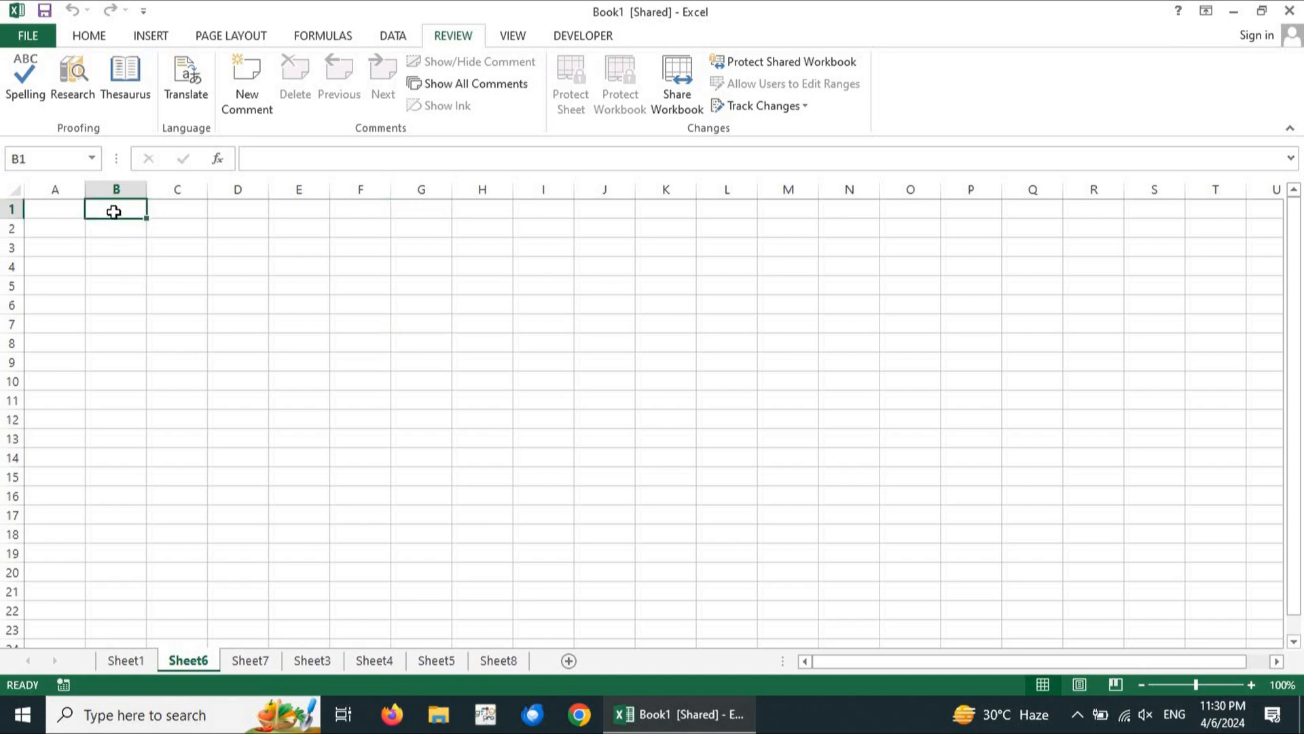
{"action": "type", "text": "45"}
{"action": "key", "text": "Return"}
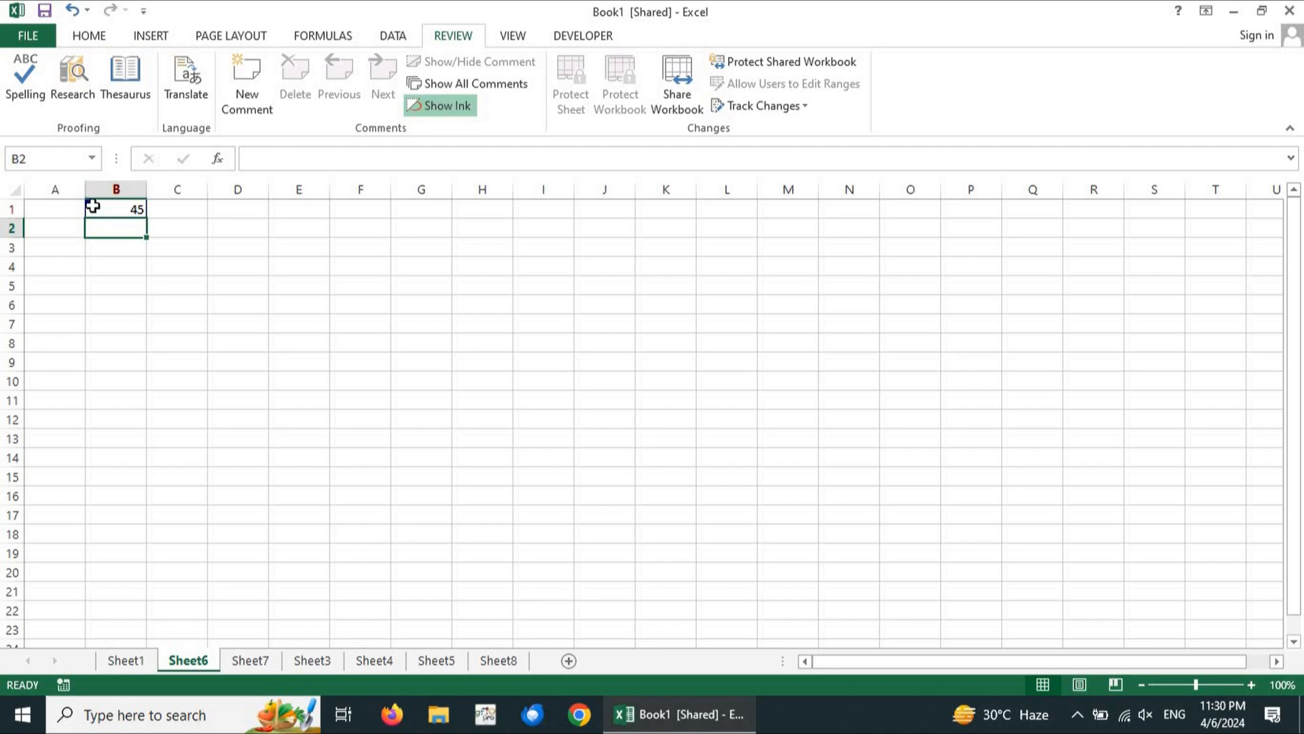
Enter 56 in B2 and 53 in D2, then close Excel
{"action": "mouse_move", "coordinate": [92, 203]}
{"action": "left_click_drag", "start_coordinate": [48, 275], "coordinate": [82, 211]}
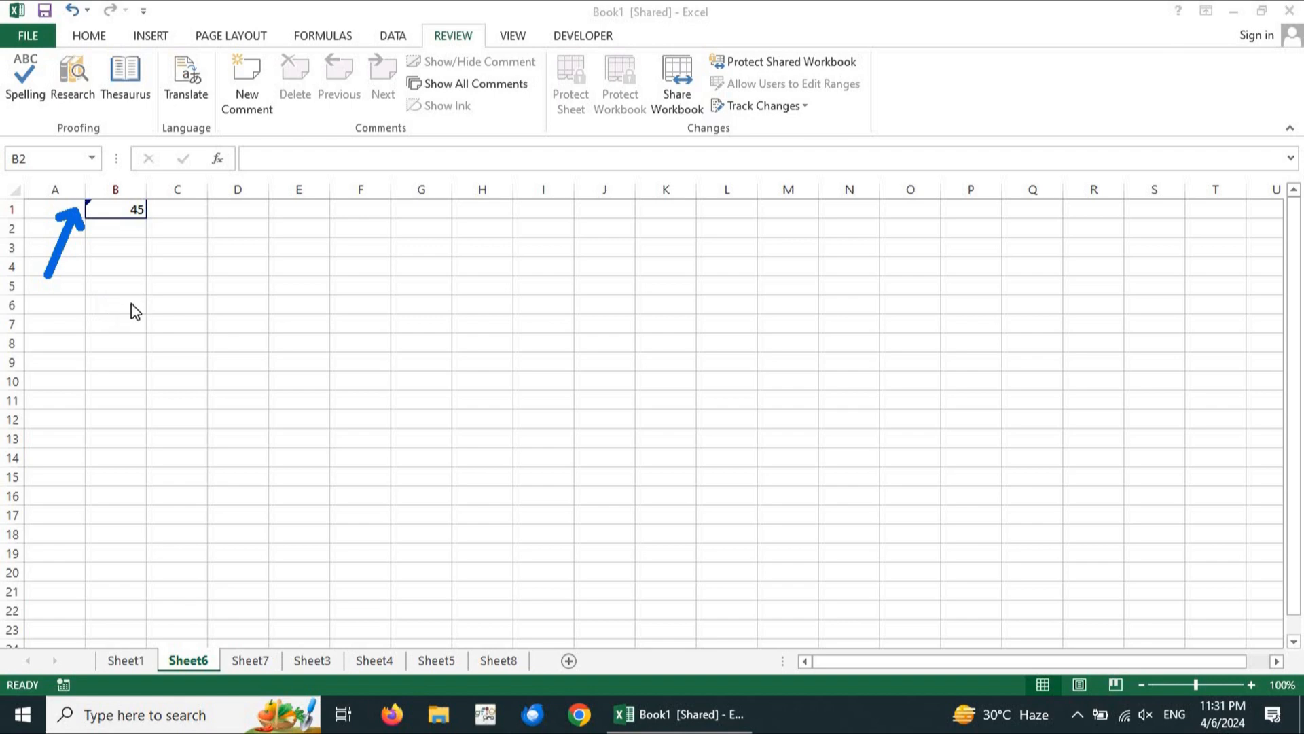
{"action": "key", "text": "Escape"}
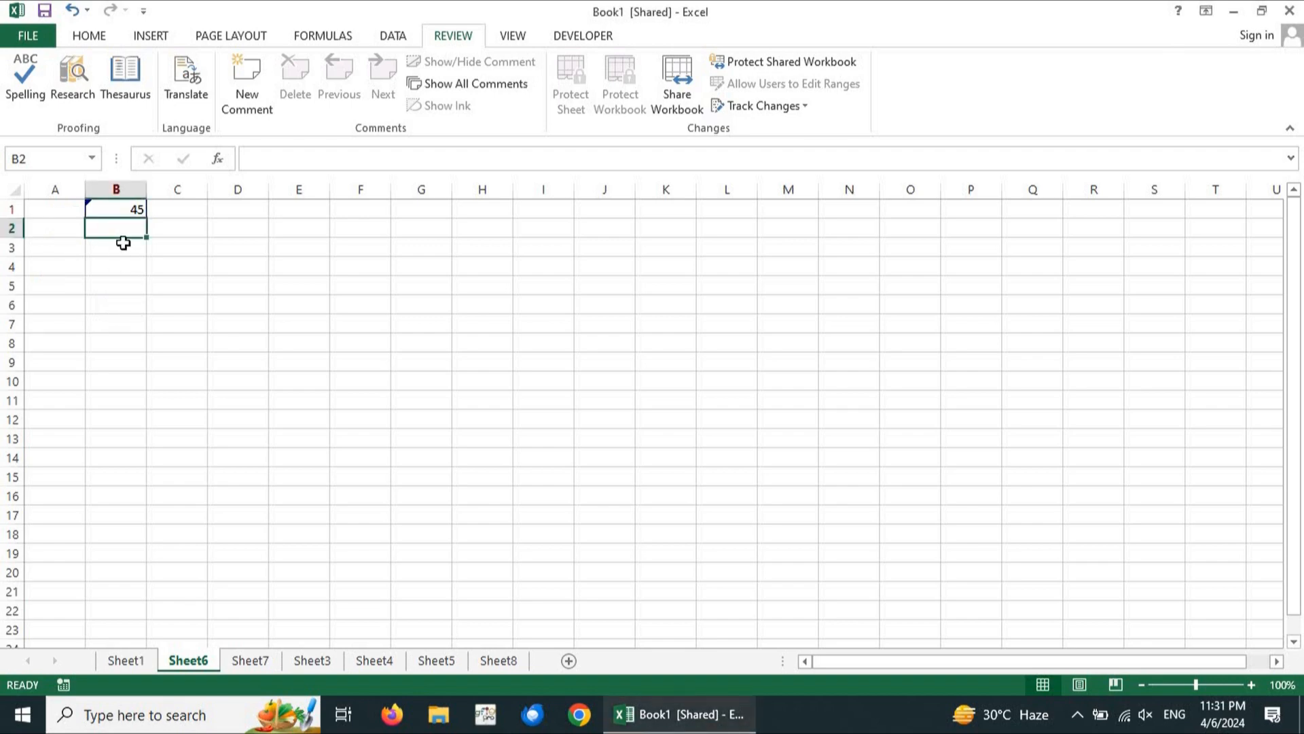
{"action": "type", "text": "56"}
{"action": "key", "text": "Return"}
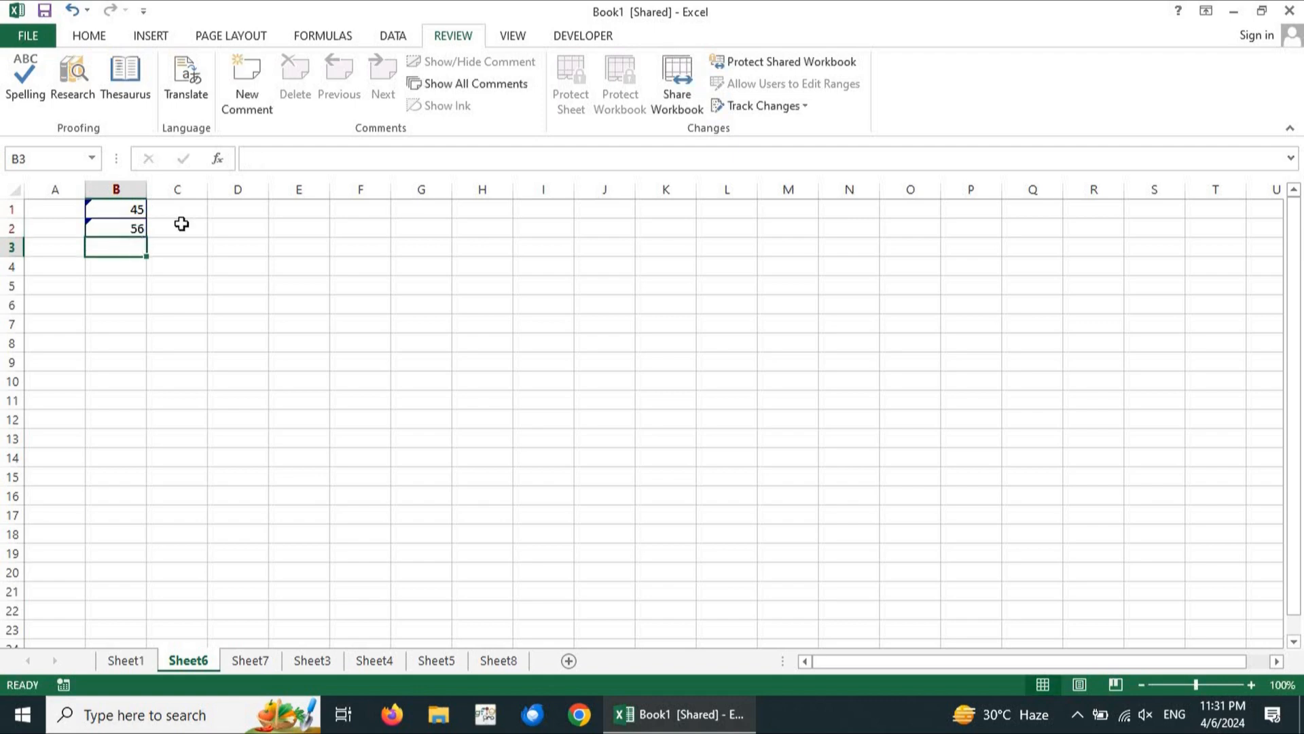
{"action": "left_click", "coordinate": [238, 225]}
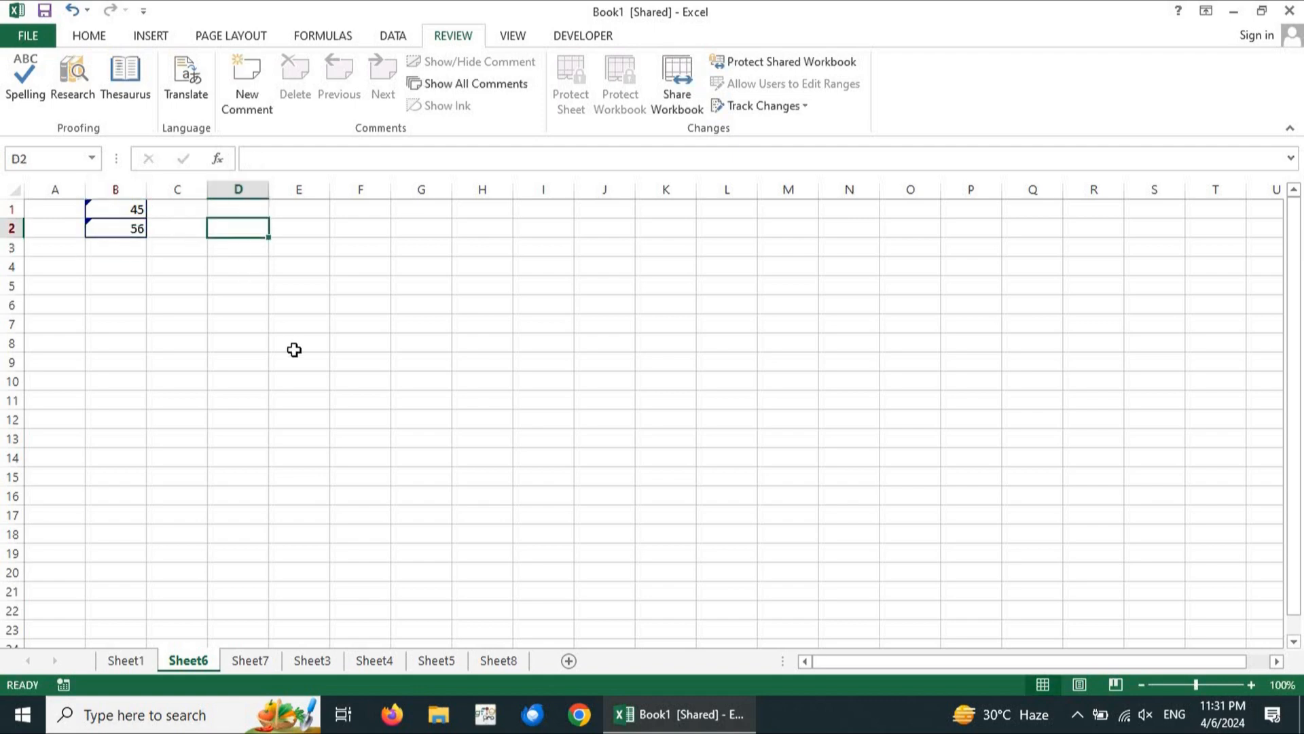
{"action": "type", "text": "53"}
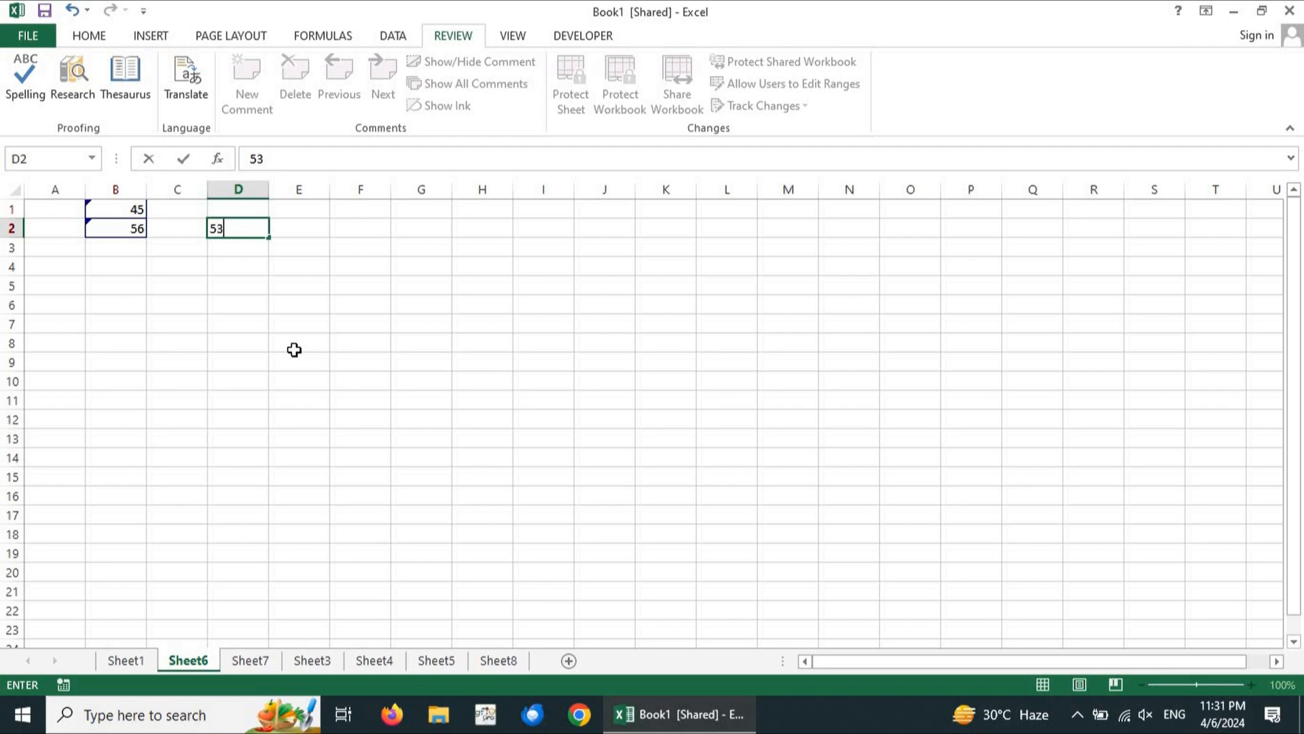
{"action": "key", "text": "Return"}
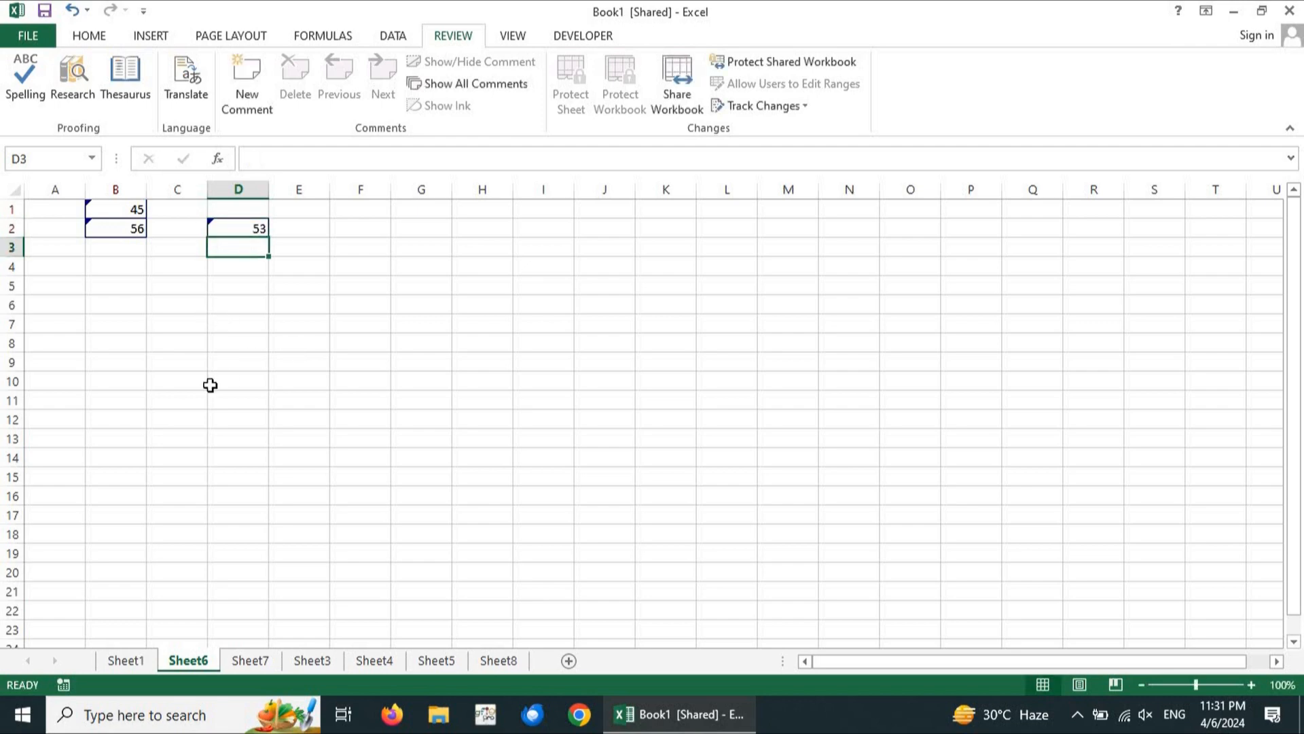
{"action": "left_click", "coordinate": [125, 272]}
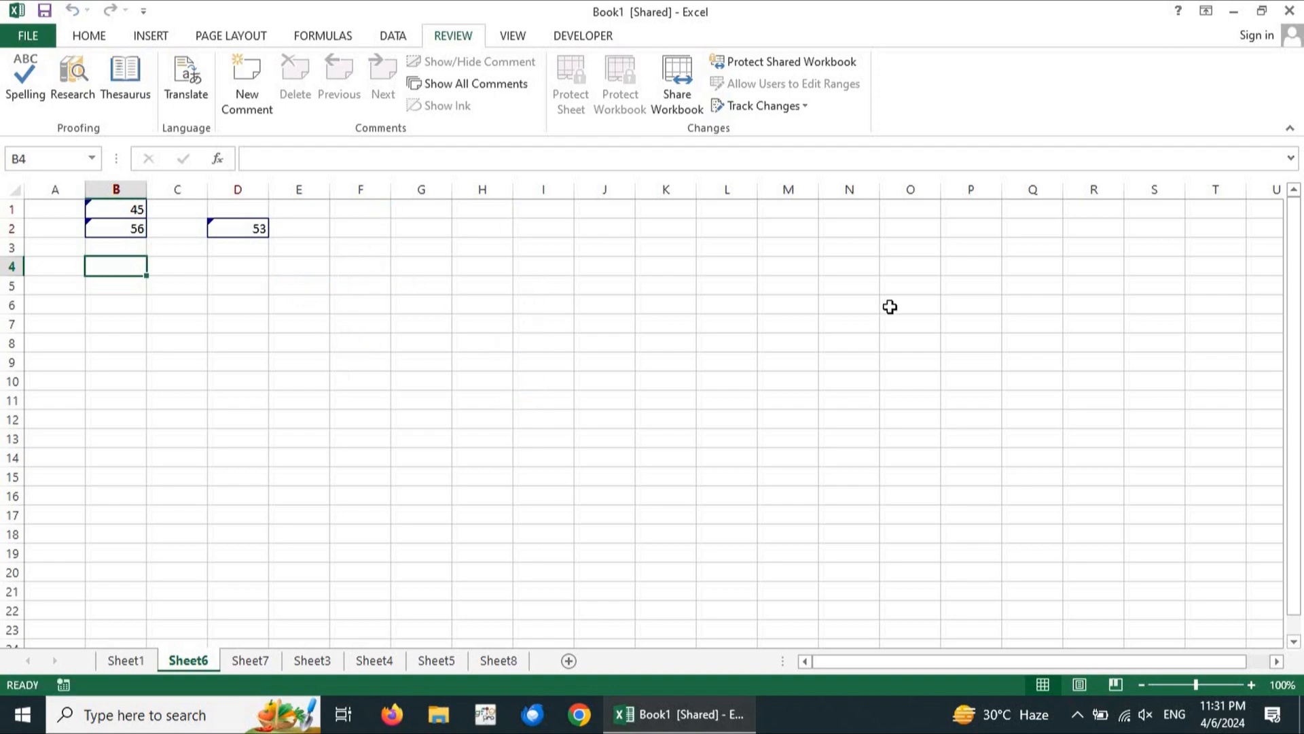
{"action": "left_click", "coordinate": [1289, 10]}
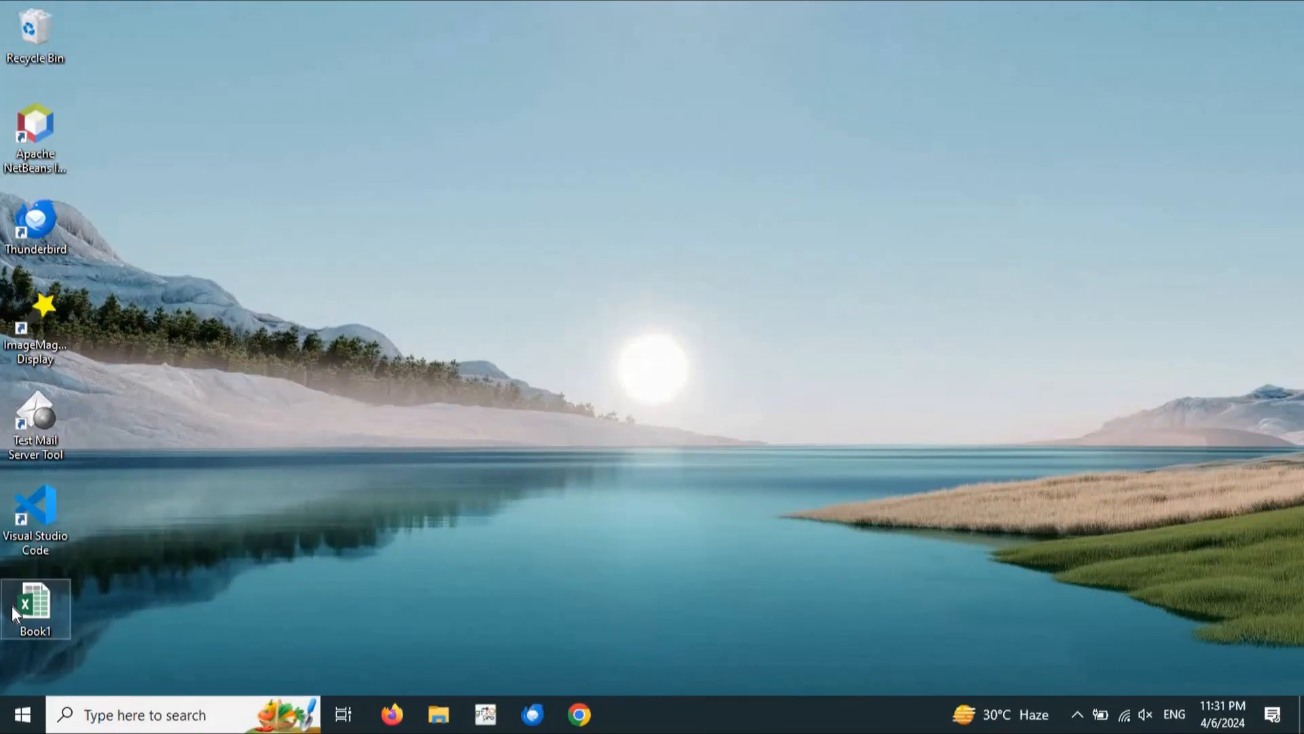
Reopen Book1 from the desktop, maximize it, and check the values in B1 and B2
{"action": "double_click", "coordinate": [19, 606]}
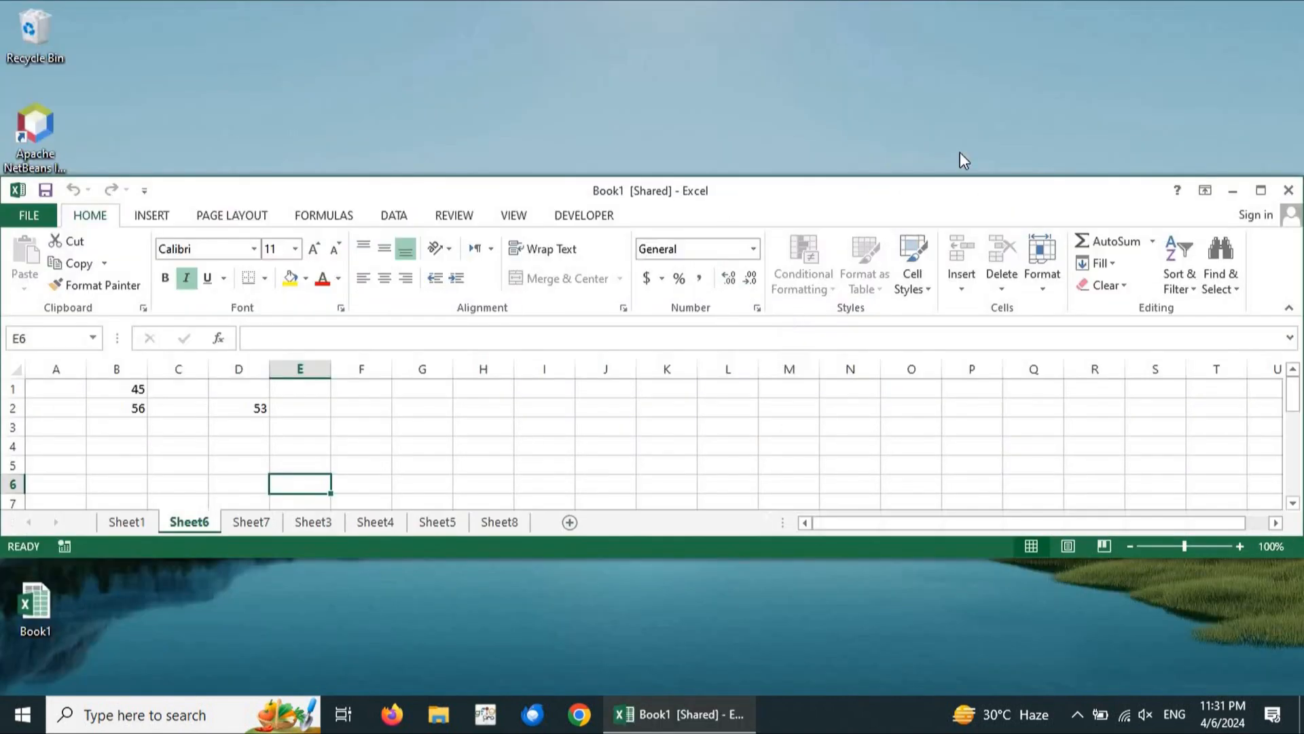
{"action": "left_click", "coordinate": [1261, 190]}
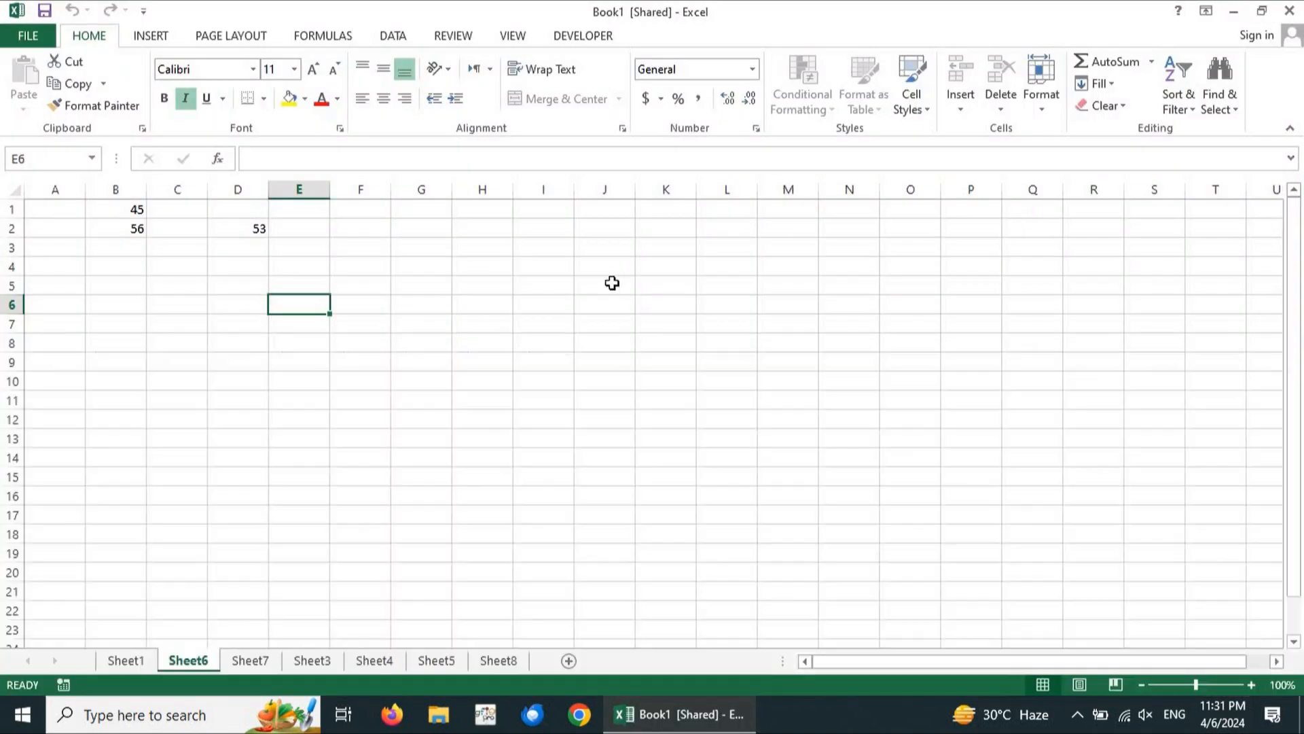
{"action": "left_click", "coordinate": [133, 215]}
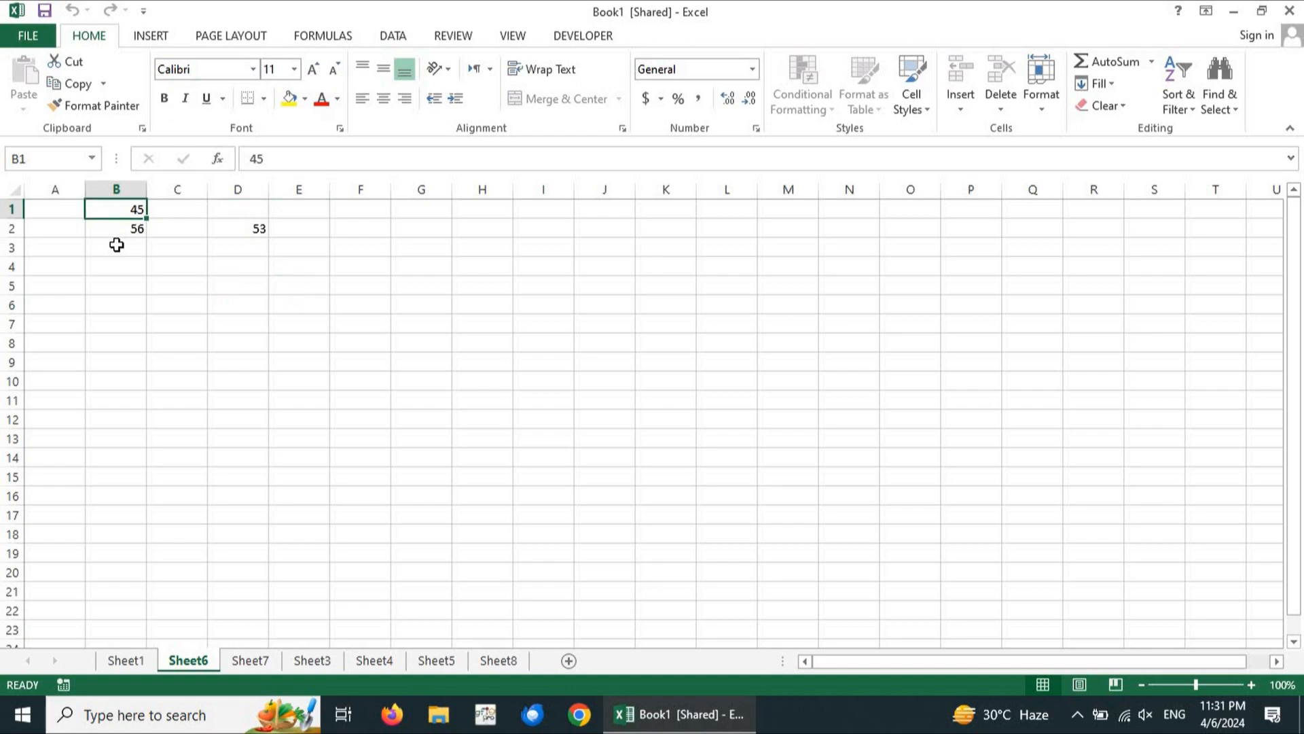
{"action": "left_click", "coordinate": [117, 245]}
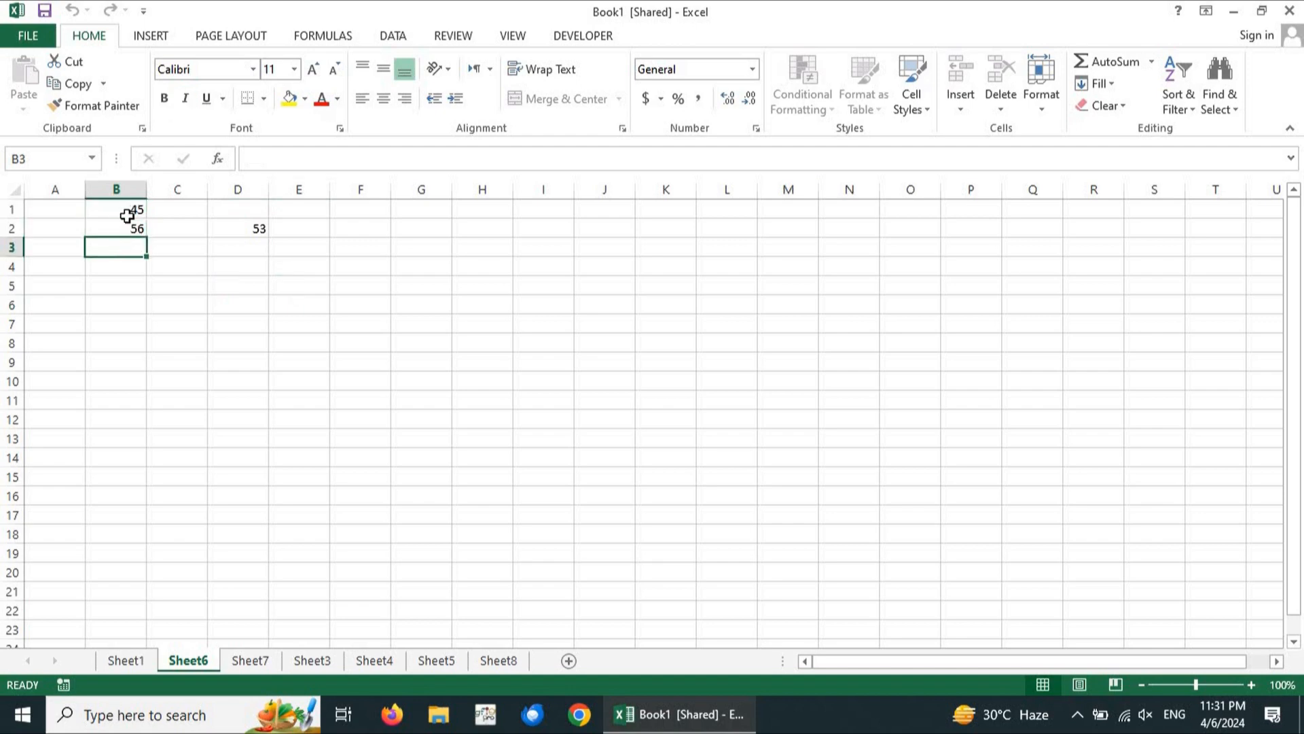
{"action": "left_click", "coordinate": [127, 216]}
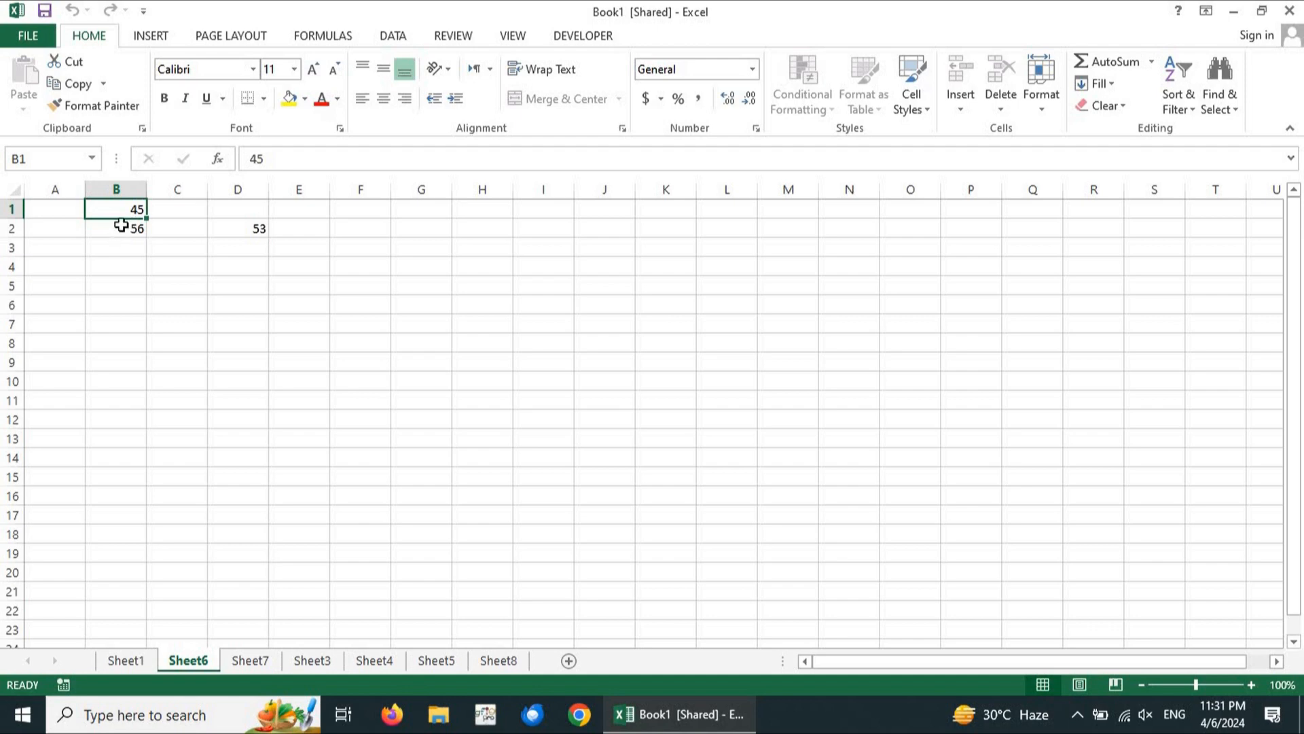
{"action": "left_click", "coordinate": [121, 226]}
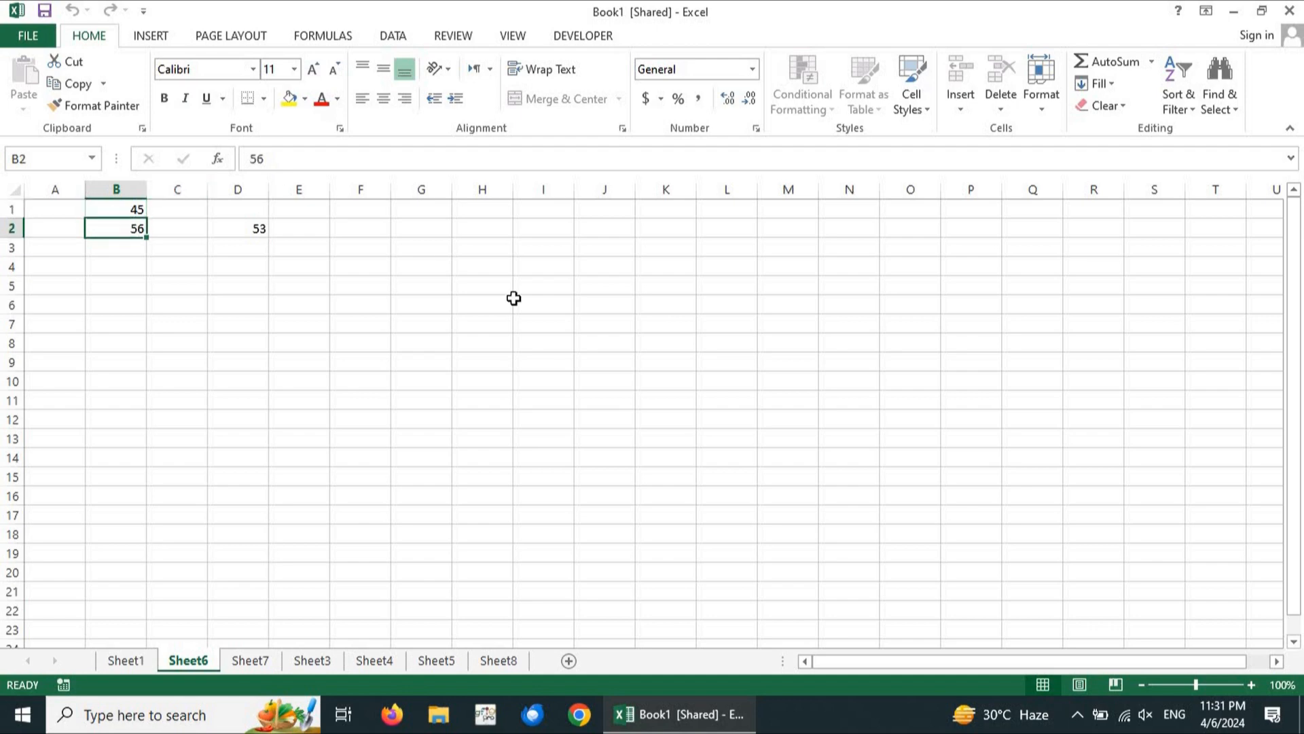
Choose Accept/Reject Changes from the Review tab's Track Changes menu
{"action": "left_click", "coordinate": [517, 41]}
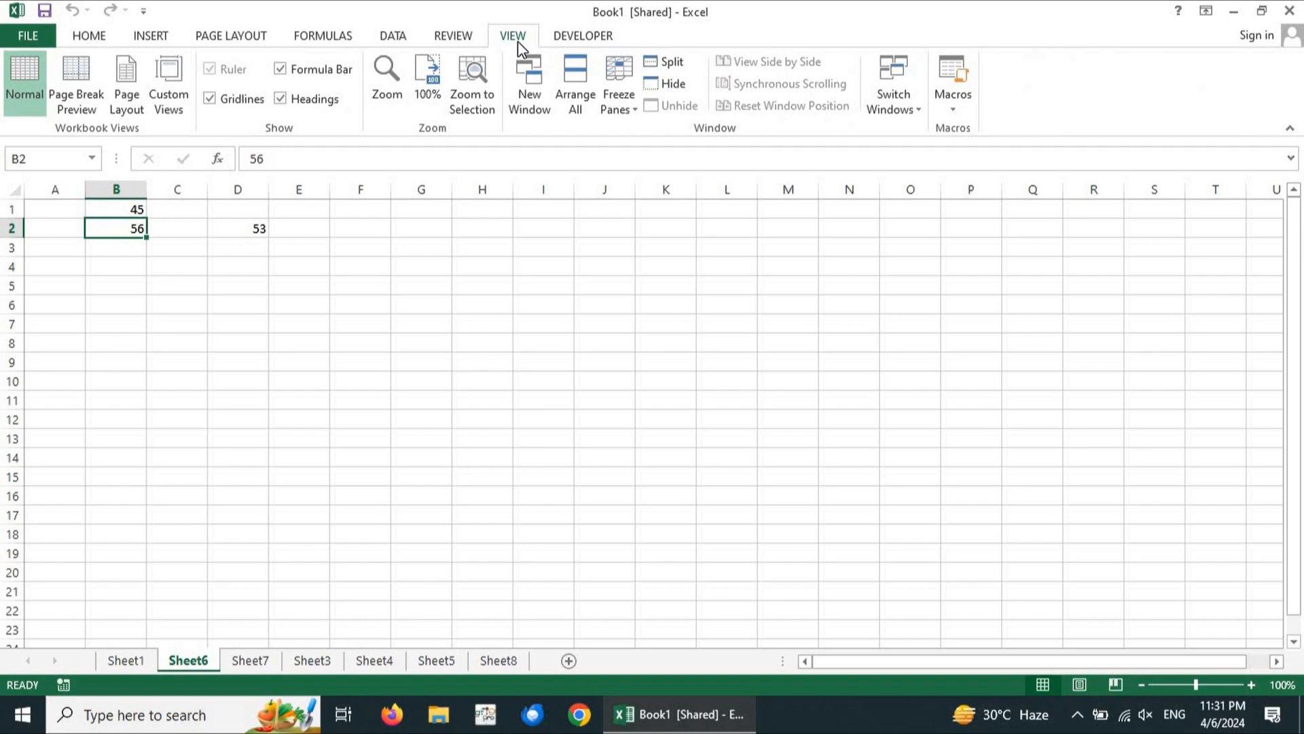
{"action": "left_click", "coordinate": [448, 38]}
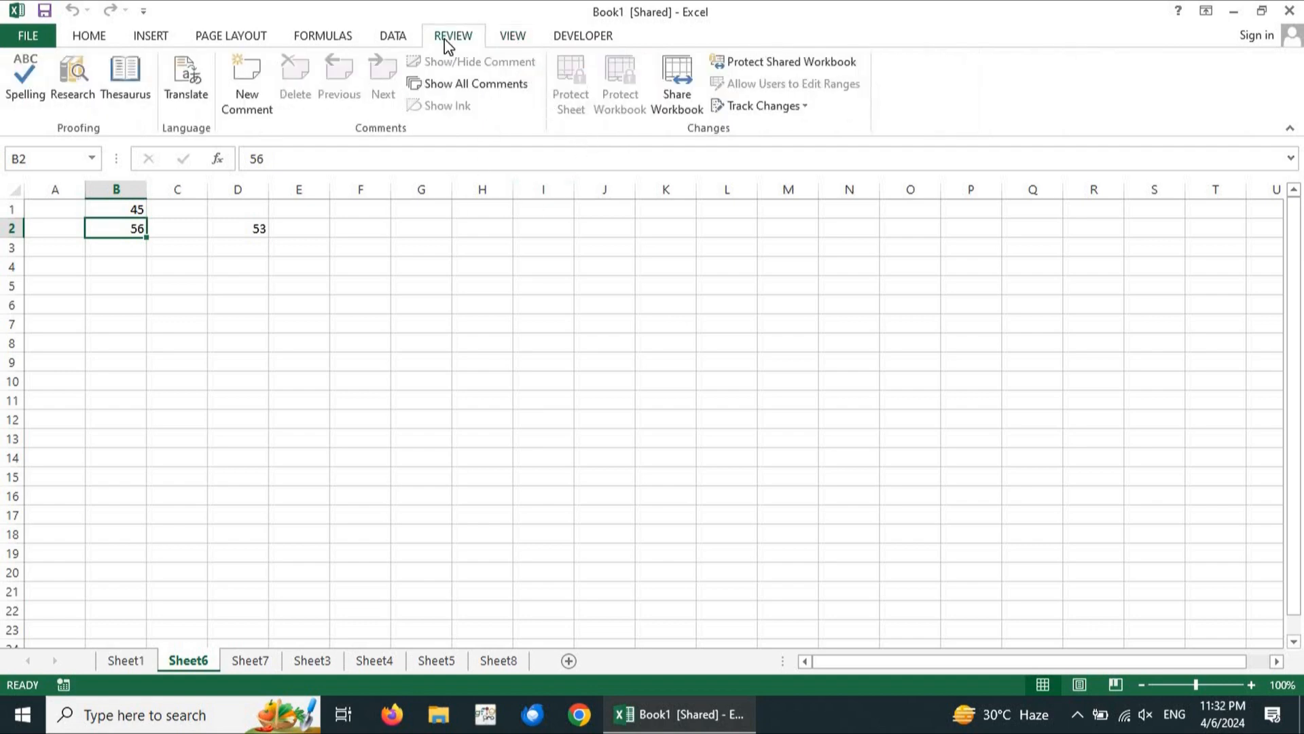
{"action": "key", "text": "alt"}
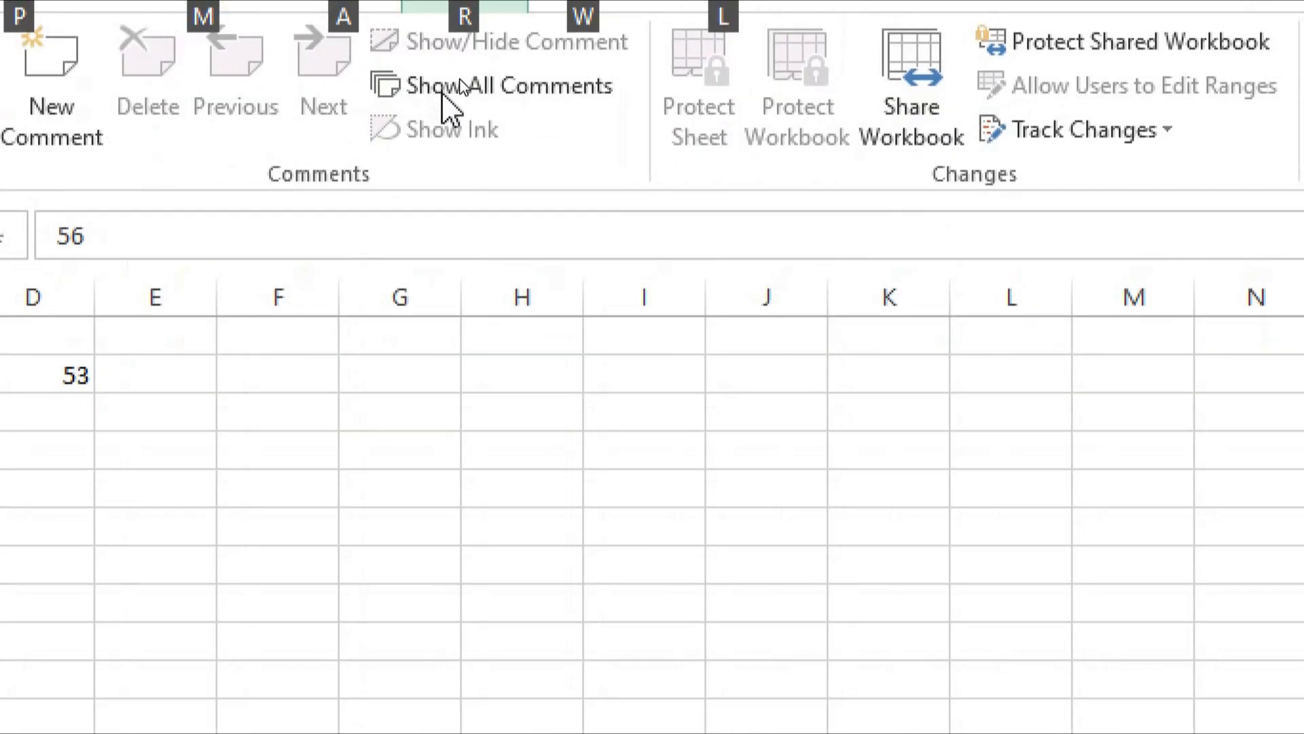
{"action": "key", "text": "alt"}
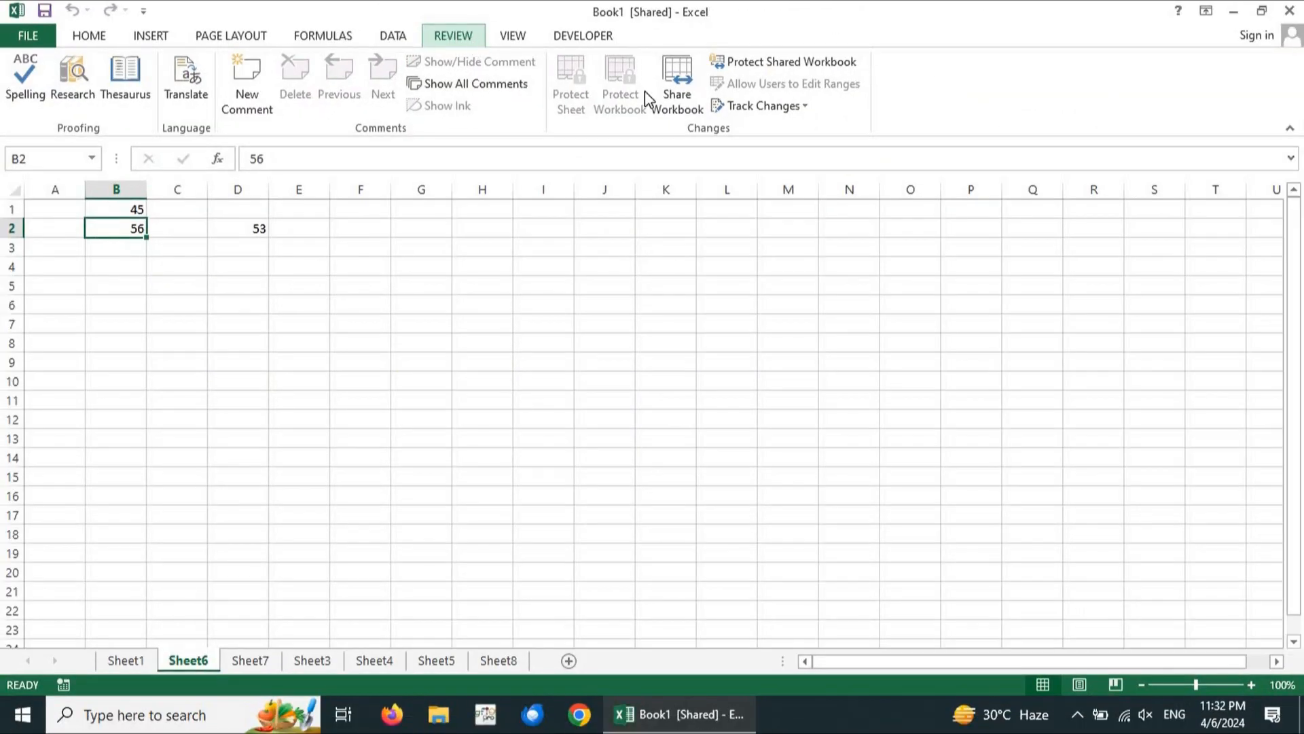
{"action": "left_click", "coordinate": [748, 105]}
{"action": "left_click", "coordinate": [779, 154]}
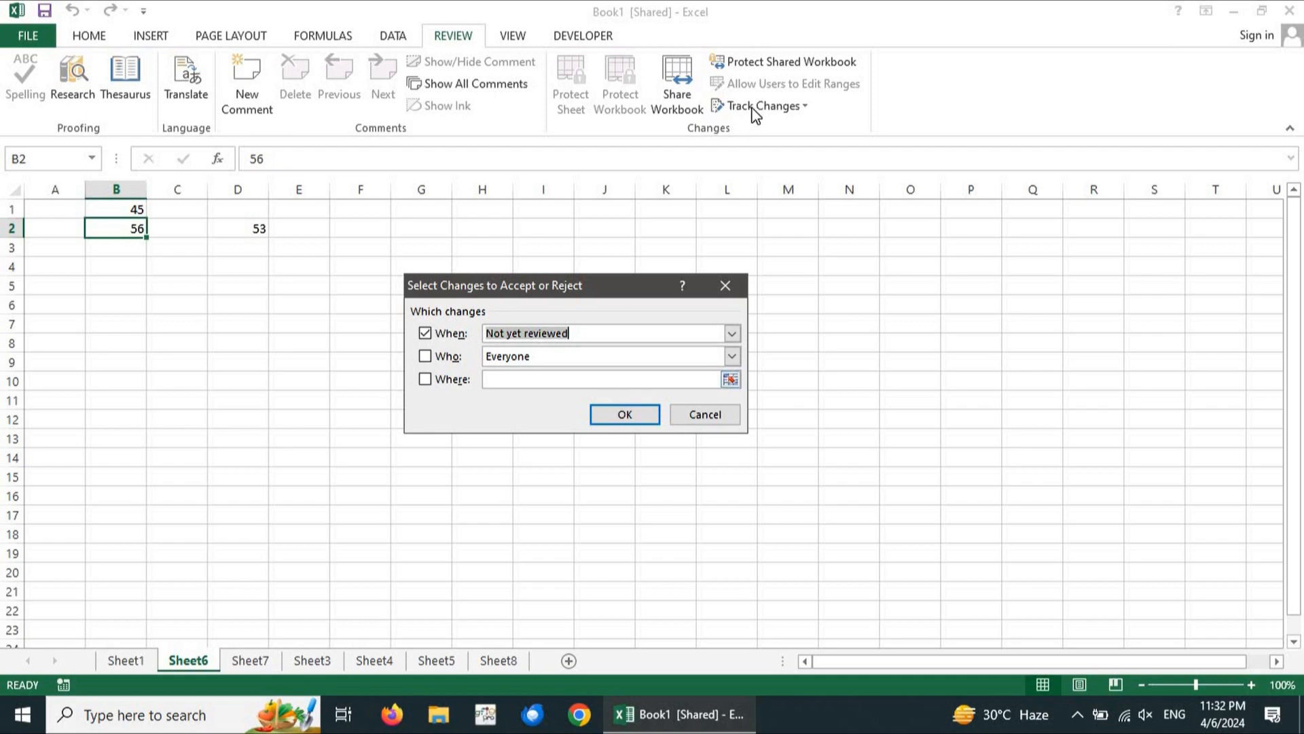
Reopen Accept/Reject Changes and review changes by Everyone with no location filter
{"action": "left_click", "coordinate": [726, 286]}
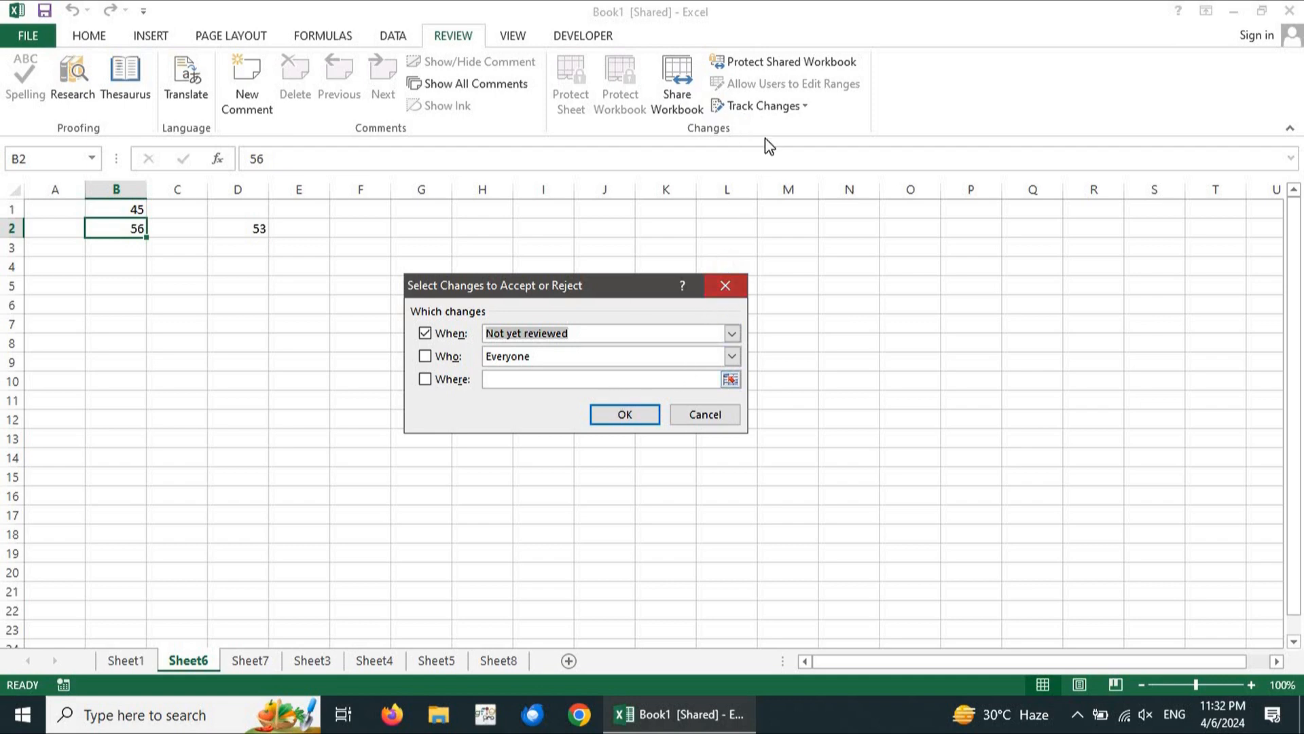
{"action": "left_click", "coordinate": [781, 105]}
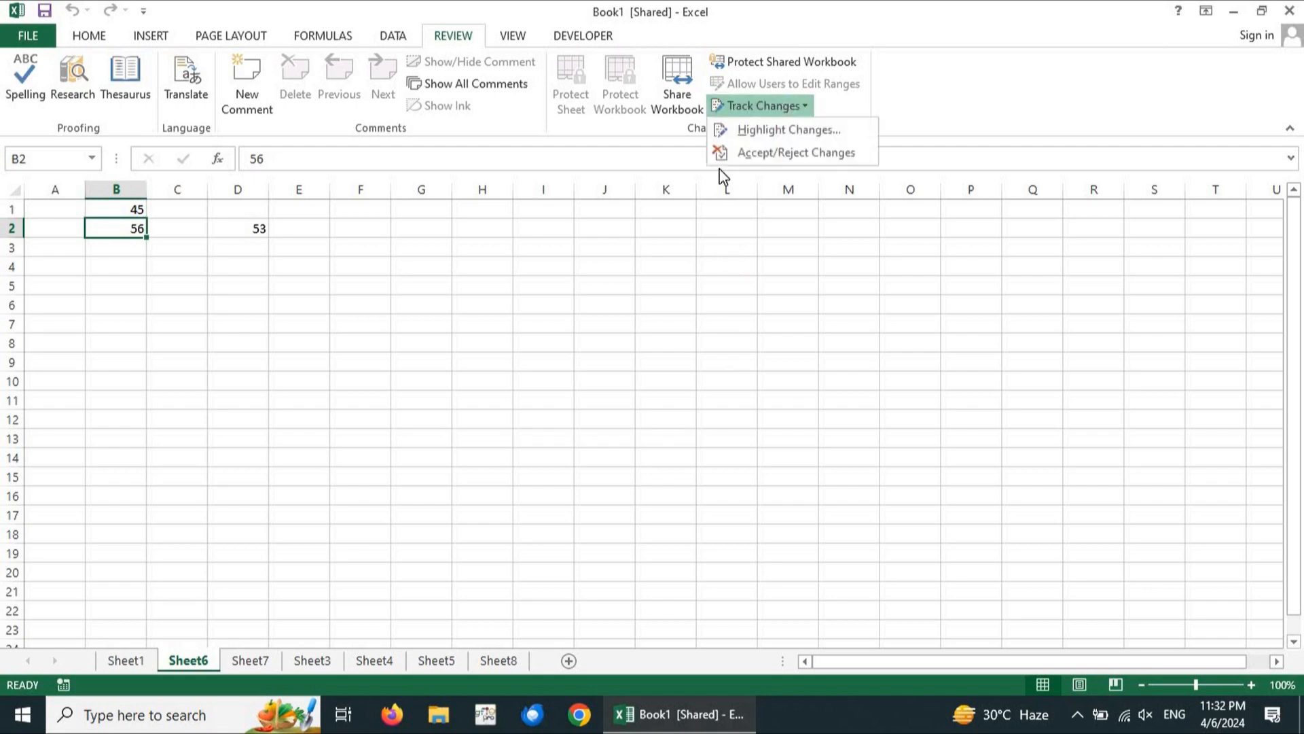
{"action": "left_click", "coordinate": [758, 154]}
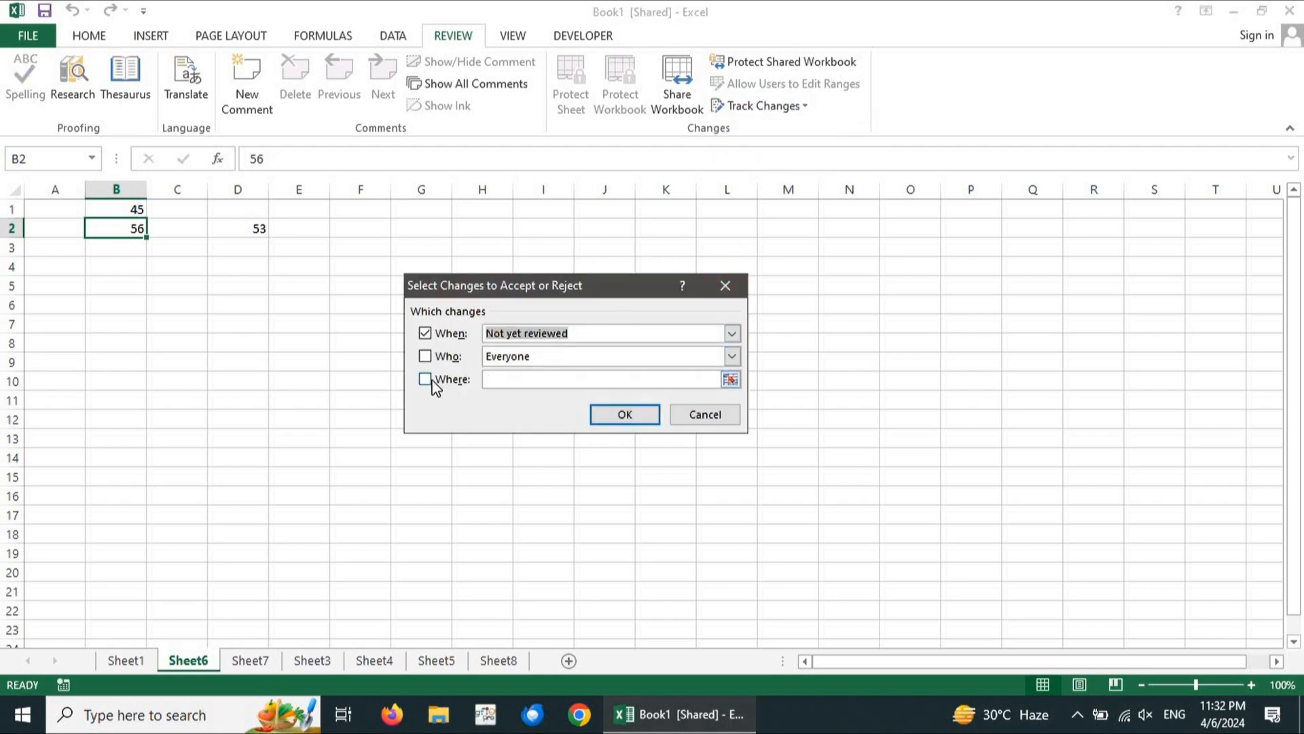
{"action": "left_click", "coordinate": [426, 356]}
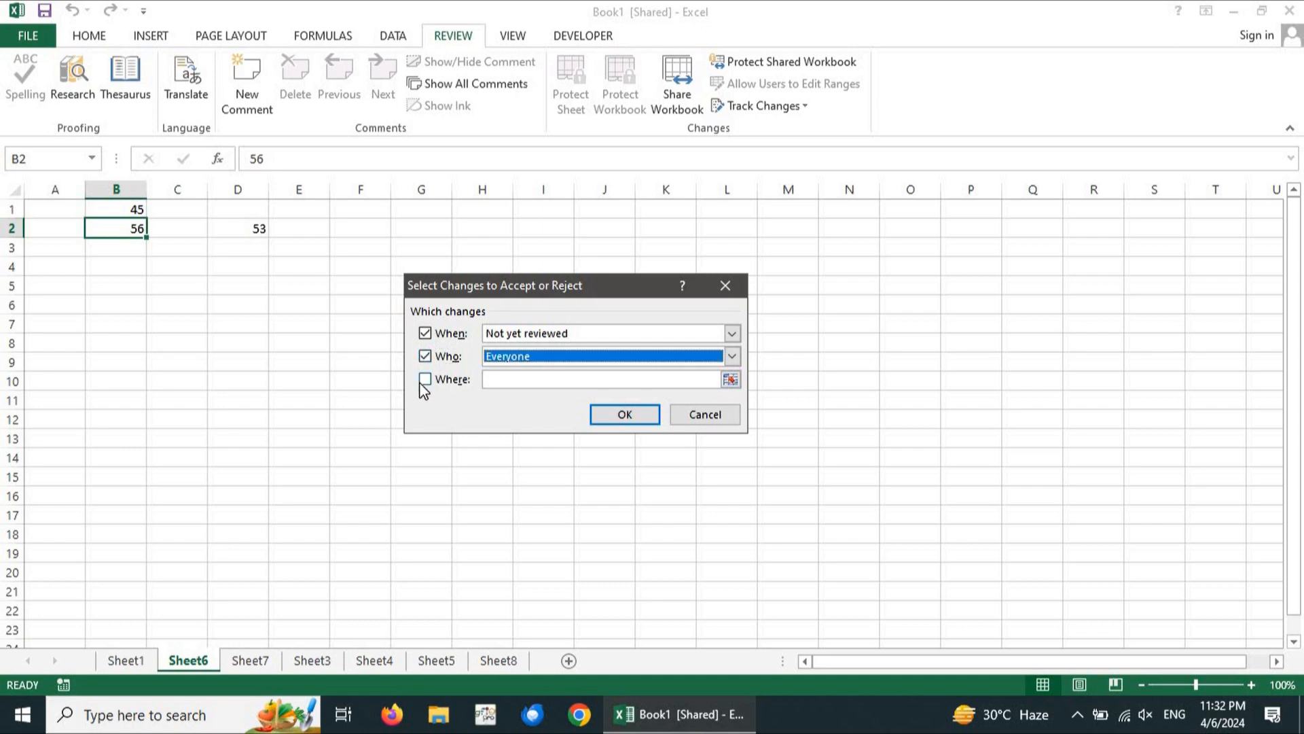
{"action": "left_click", "coordinate": [424, 379]}
{"action": "left_click", "coordinate": [425, 379]}
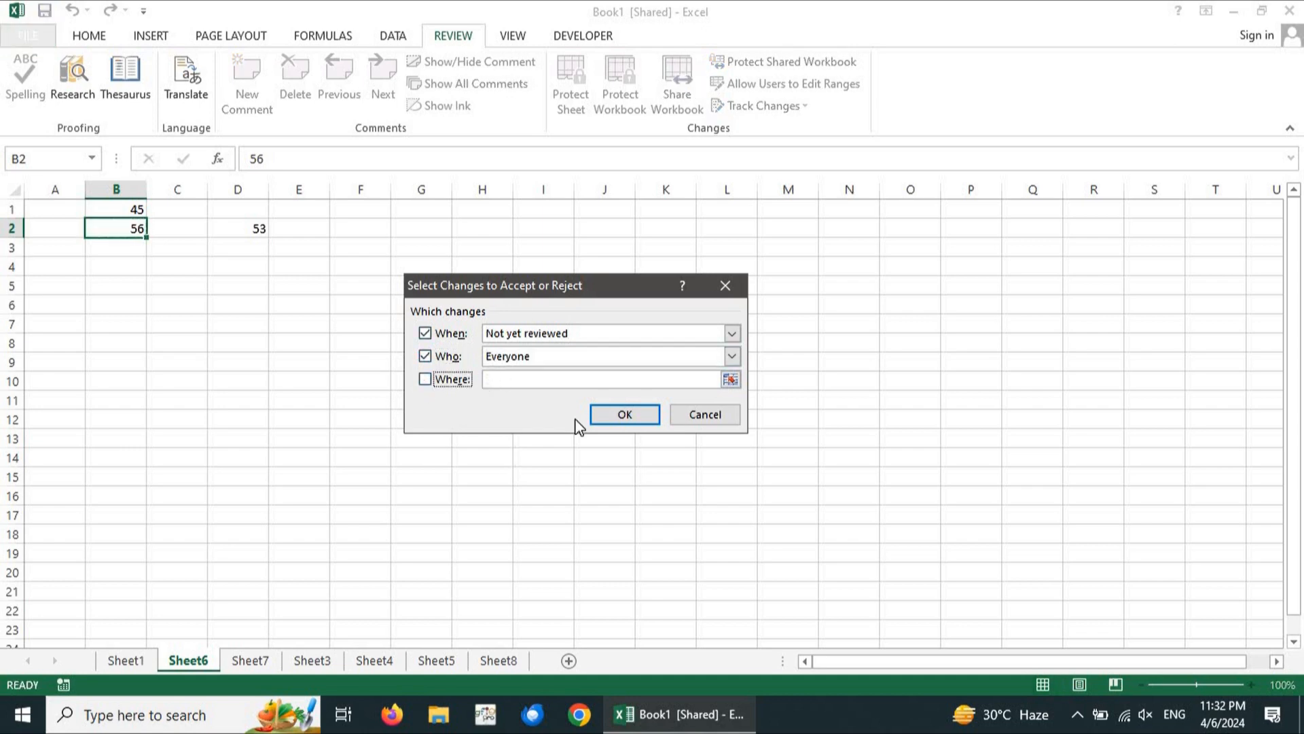
{"action": "left_click", "coordinate": [620, 416]}
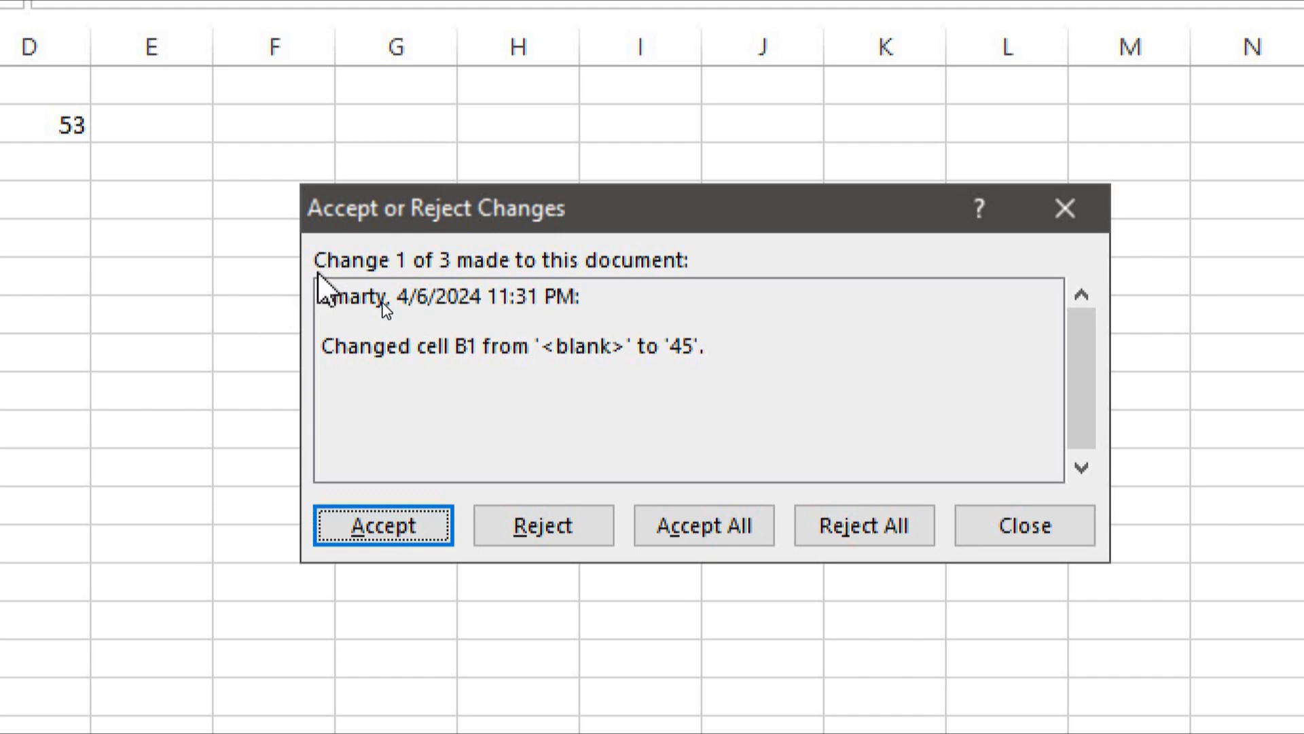
Accept change 1 of 3, which put 45 in B1
{"action": "key", "text": "ctrl+2"}
{"action": "mouse_move", "coordinate": [317, 271]}
{"action": "left_mouse_down"}
{"action": "mouse_move", "coordinate": [670, 335]}
{"action": "mouse_move", "coordinate": [717, 318]}
{"action": "left_mouse_up"}
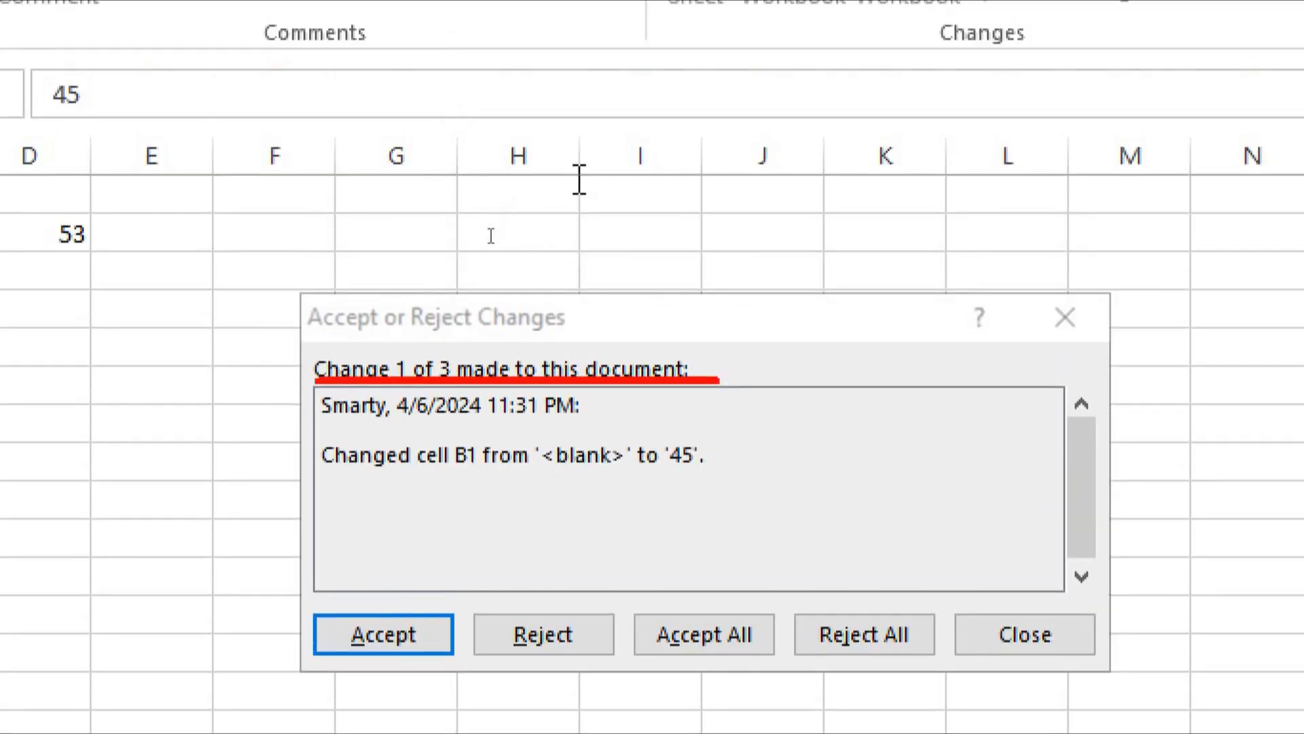
{"action": "left_click_drag", "start_coordinate": [580, 180], "coordinate": [461, 330]}
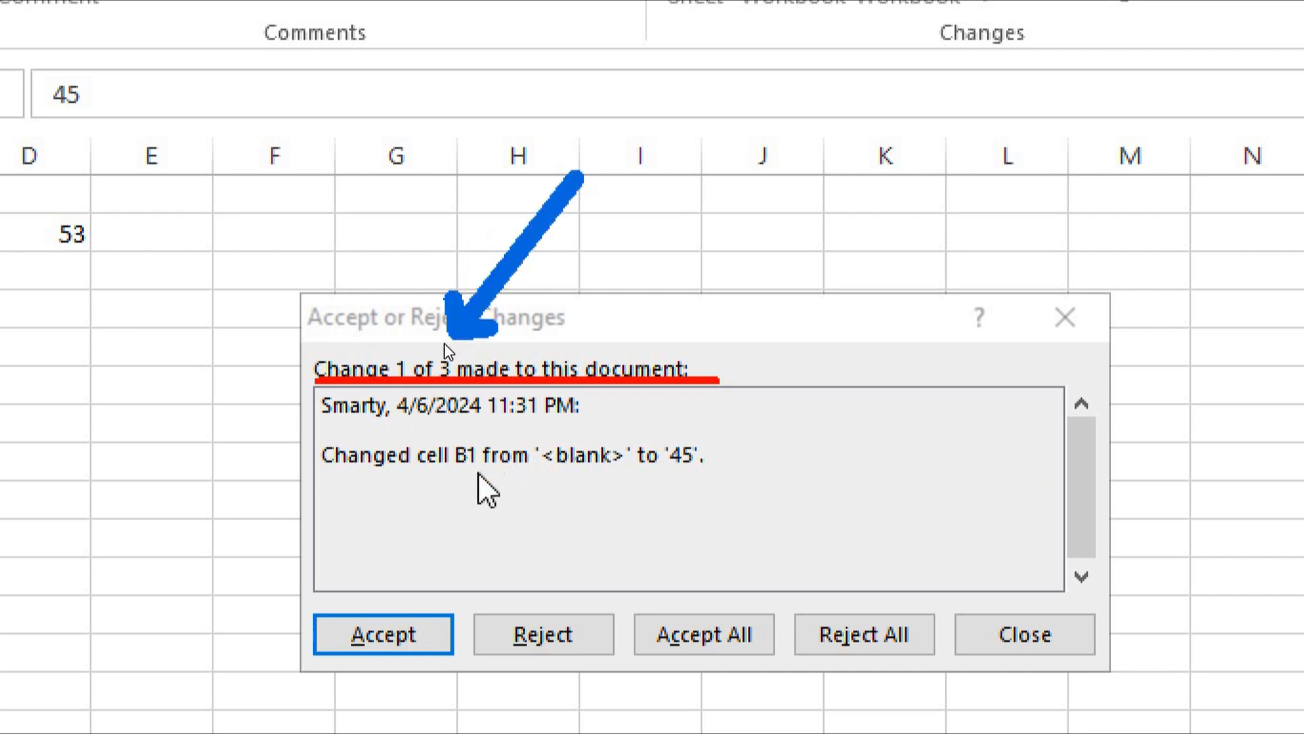
{"action": "left_click_drag", "start_coordinate": [318, 422], "coordinate": [585, 422]}
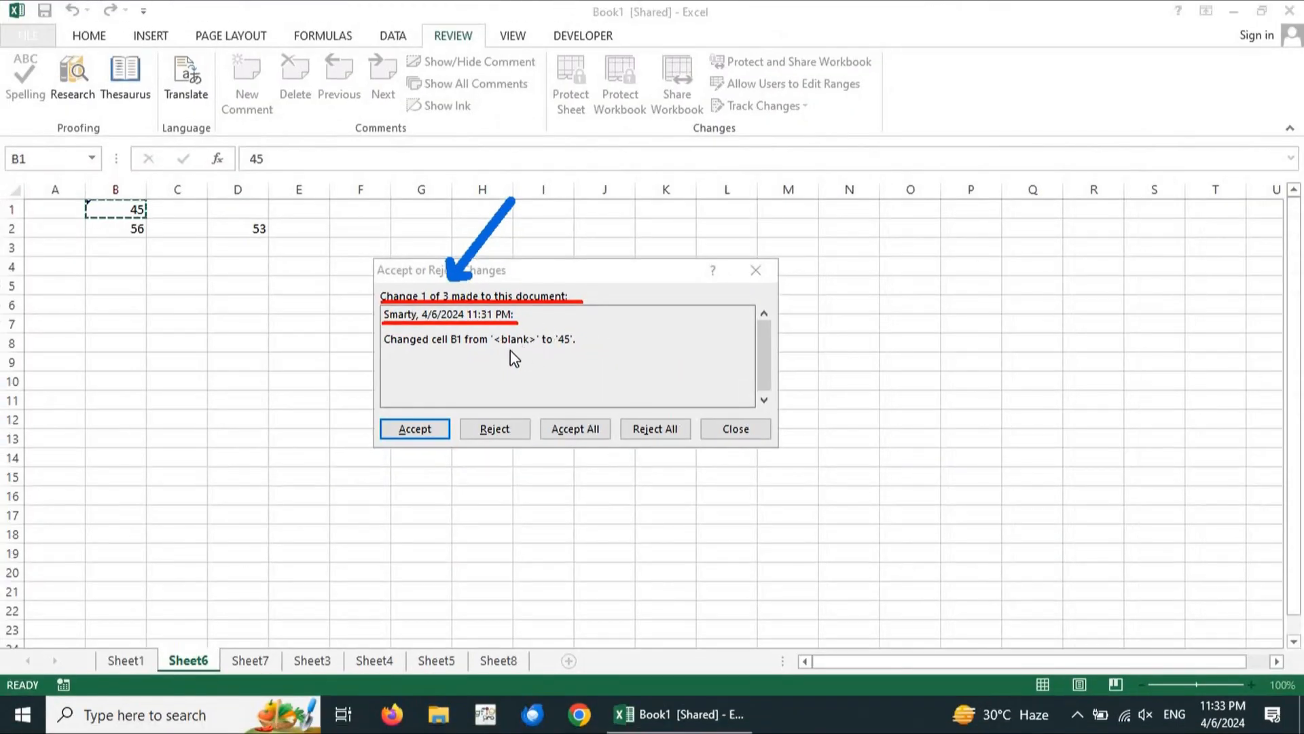
{"action": "left_click_drag", "start_coordinate": [491, 352], "coordinate": [581, 352]}
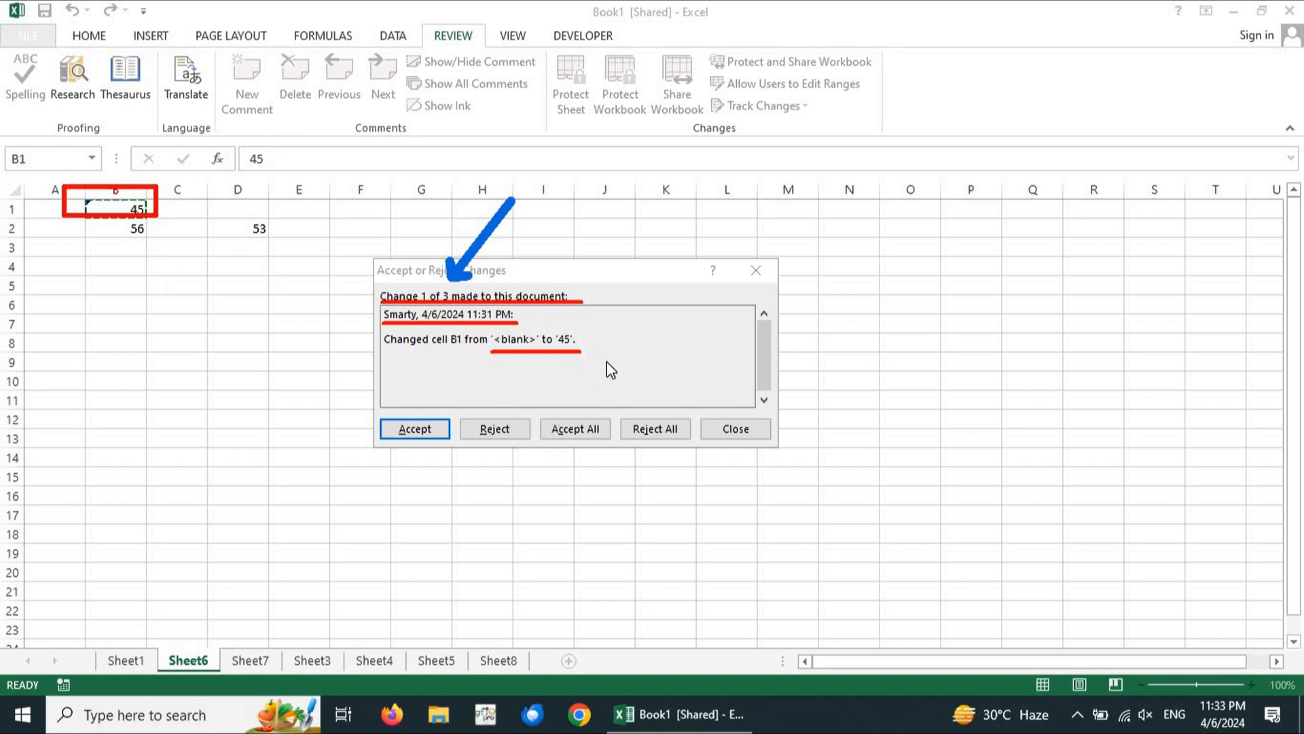
{"action": "left_click", "coordinate": [421, 429]}
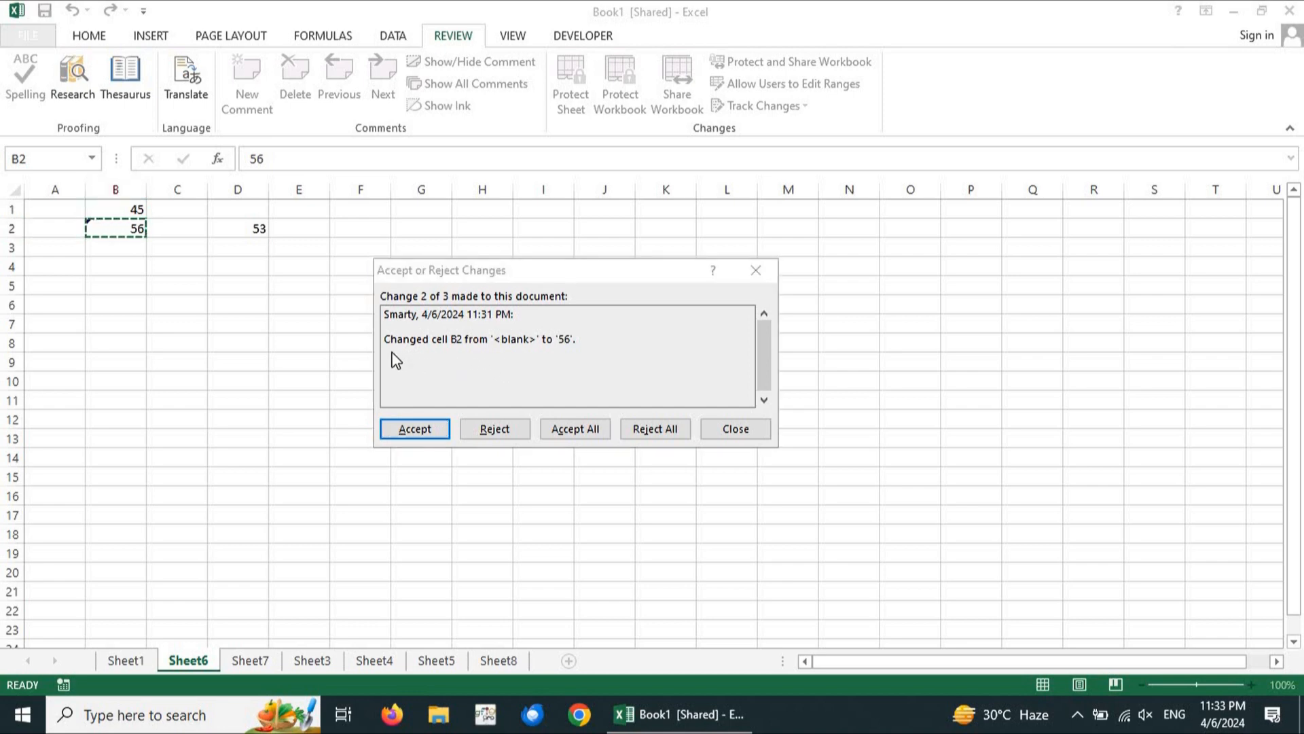
Reject the B2 change to 56 and accept the D2 change to 53
{"action": "left_click_drag", "start_coordinate": [390, 350], "coordinate": [581, 366]}
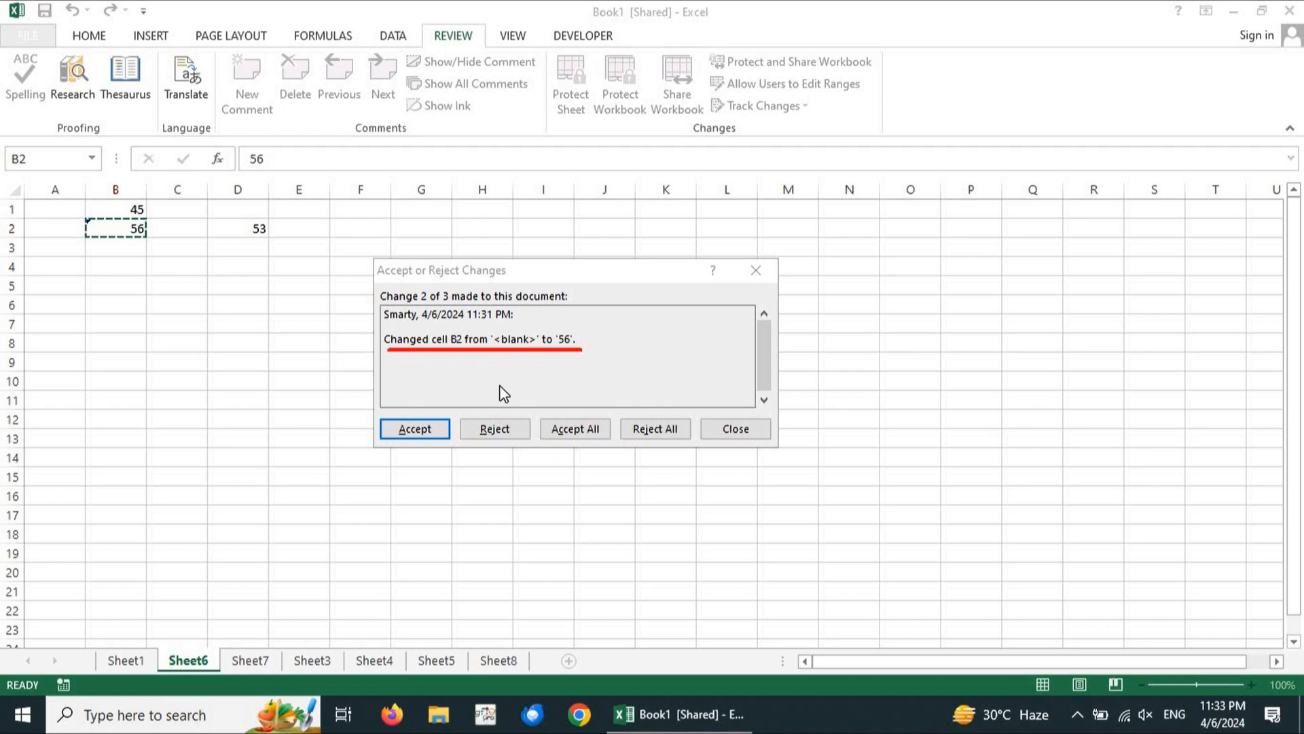
{"action": "left_click", "coordinate": [499, 428]}
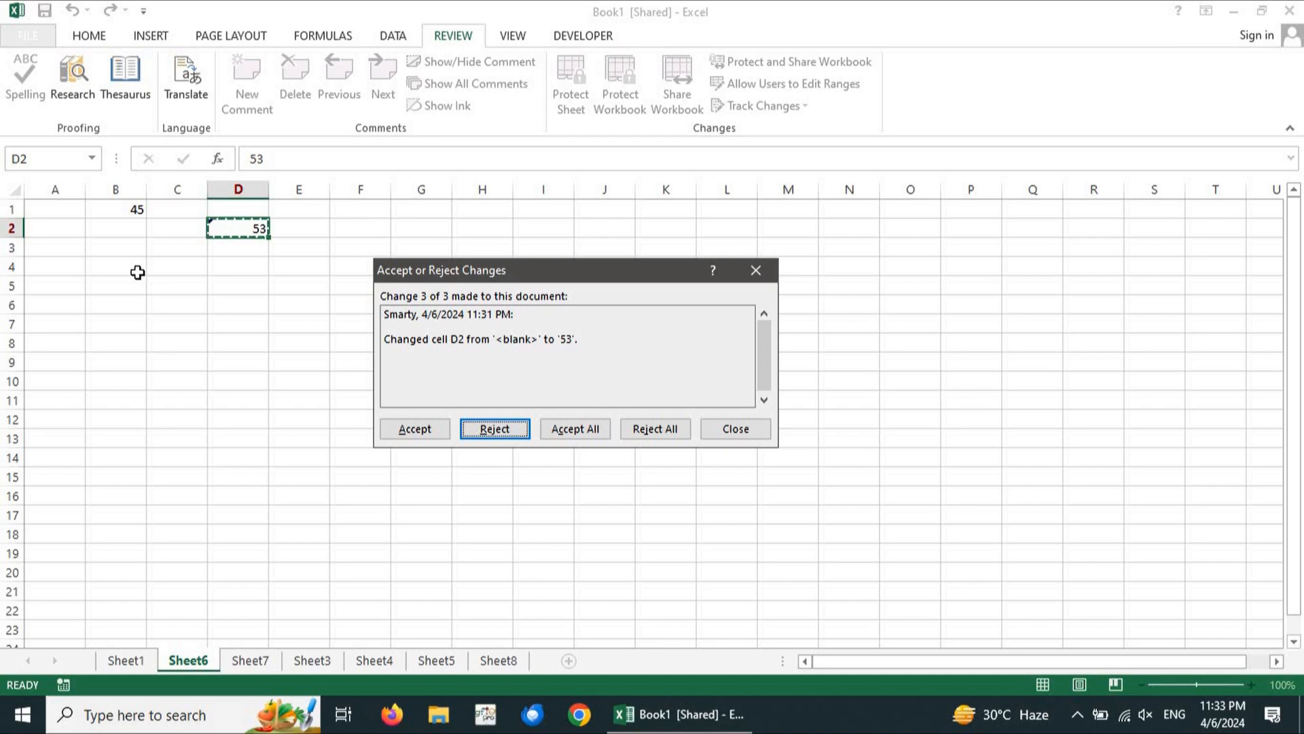
{"action": "left_click", "coordinate": [111, 271]}
{"action": "left_click_drag", "start_coordinate": [61, 337], "coordinate": [112, 239]}
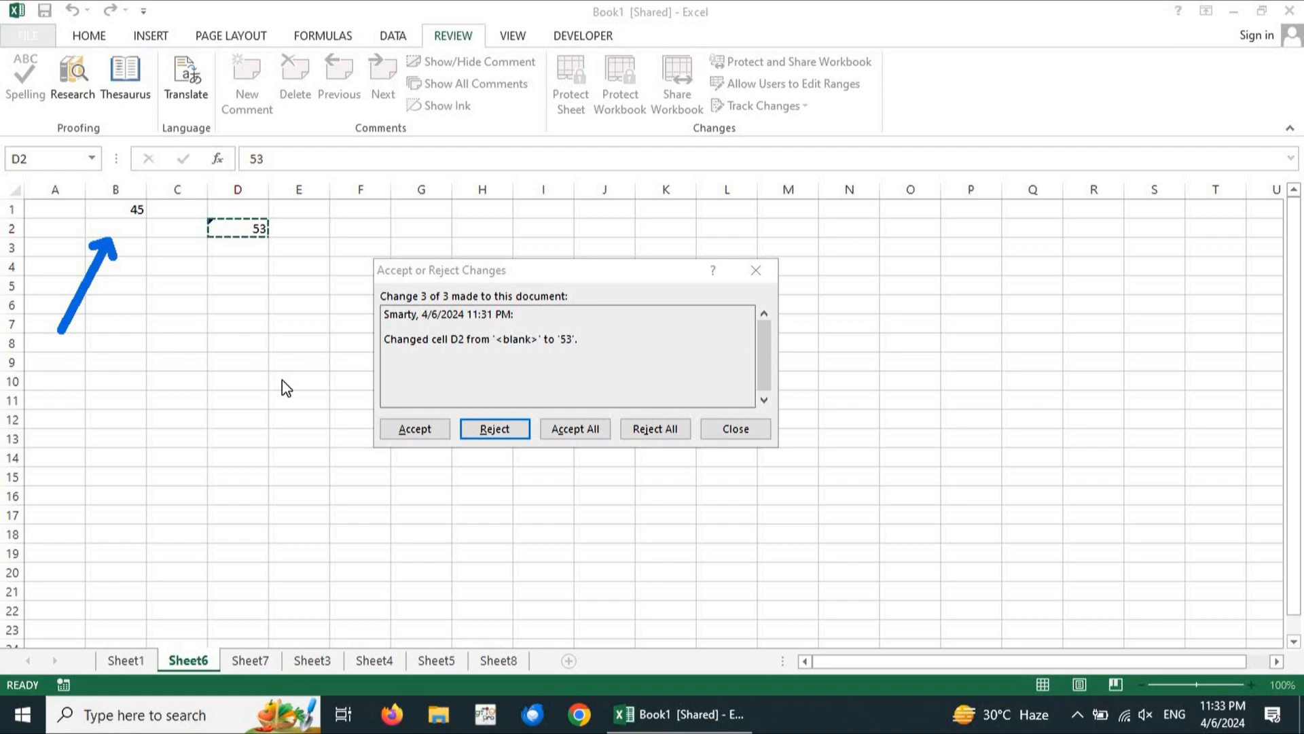
{"action": "key", "text": "Escape"}
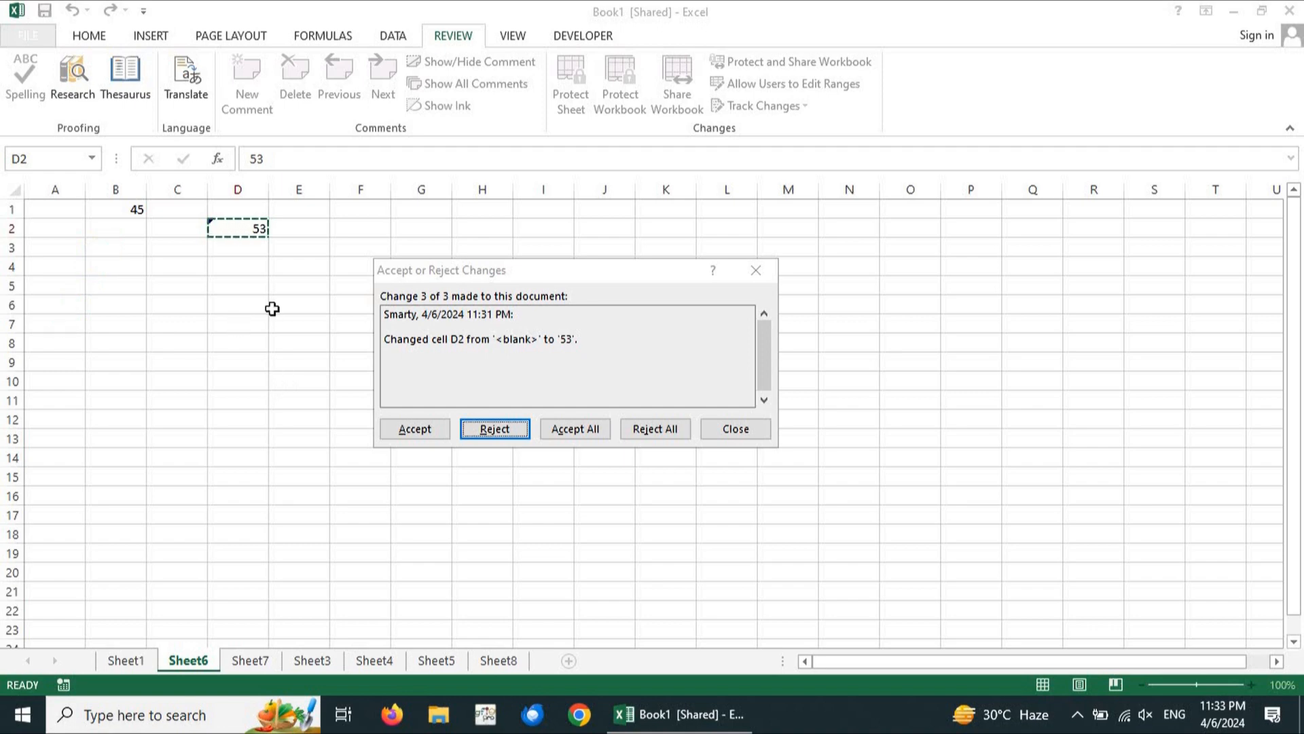
{"action": "left_click", "coordinate": [443, 430]}
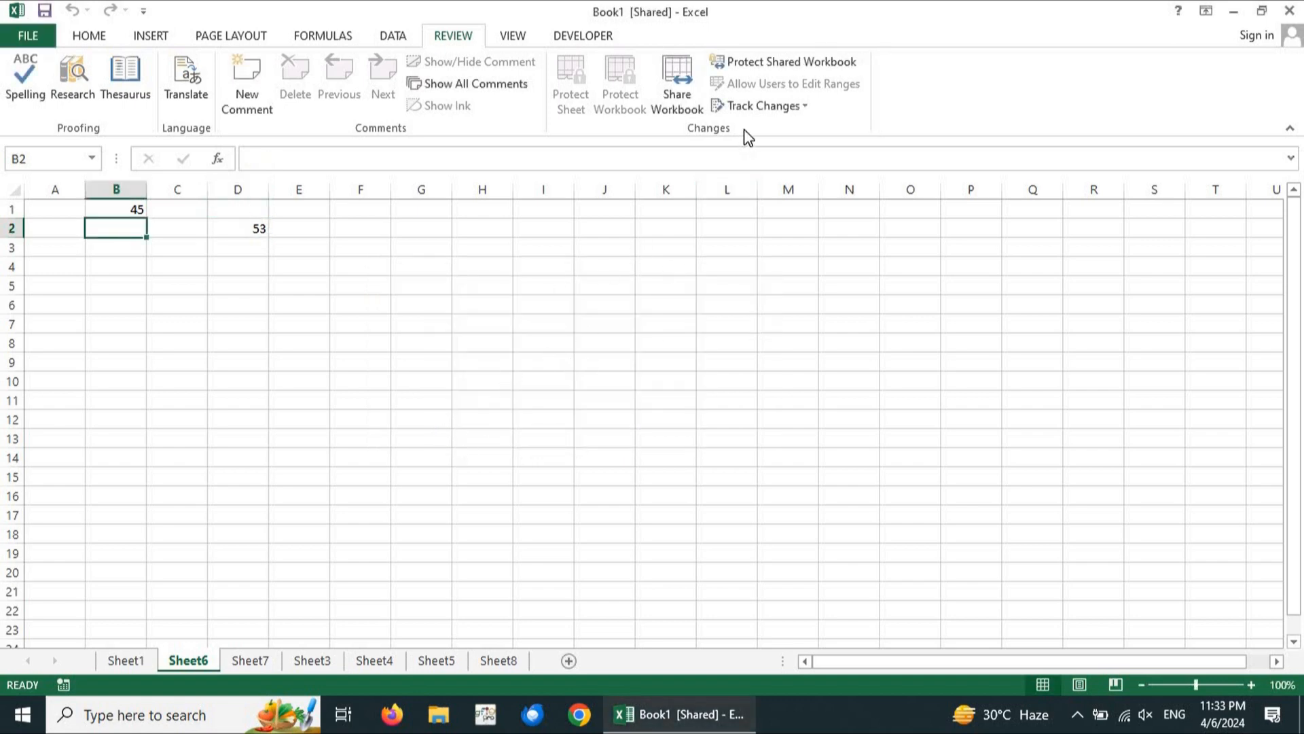
Apply Highlight Changes and dismiss the no-changes-found message
{"action": "left_click", "coordinate": [793, 105]}
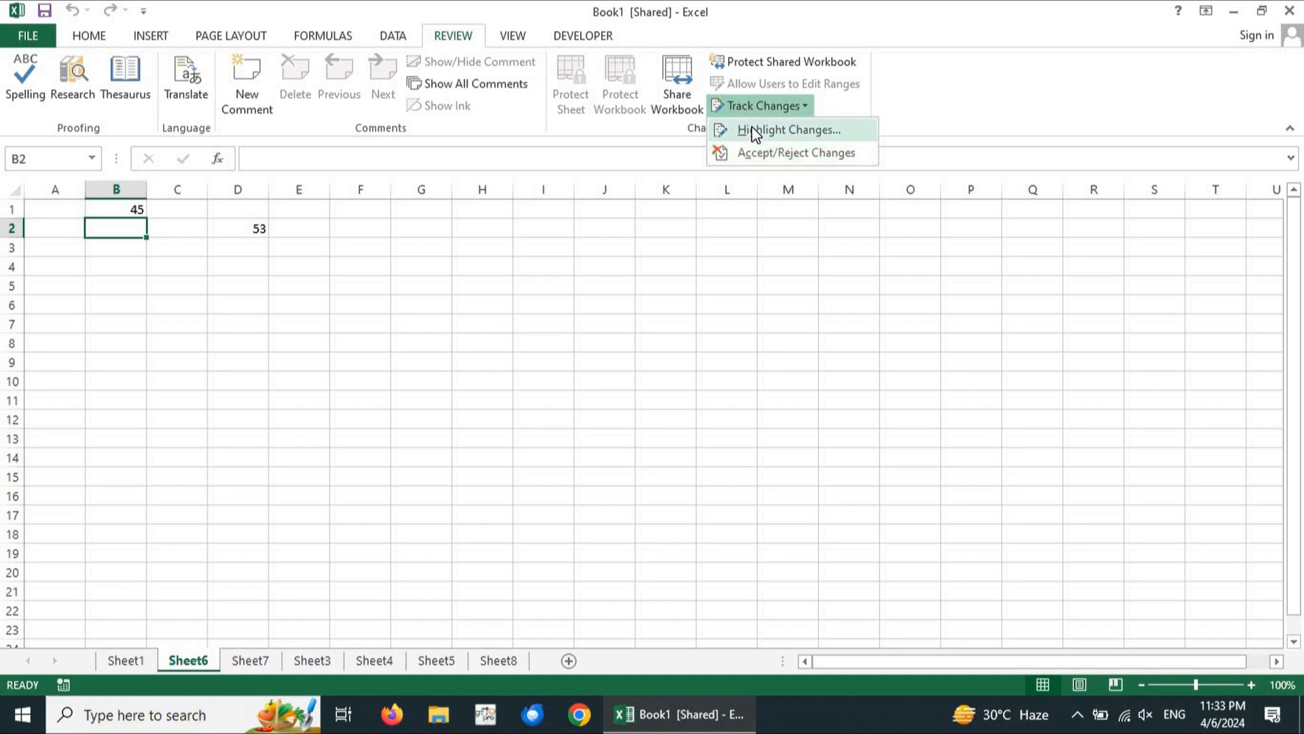
{"action": "left_click", "coordinate": [754, 131]}
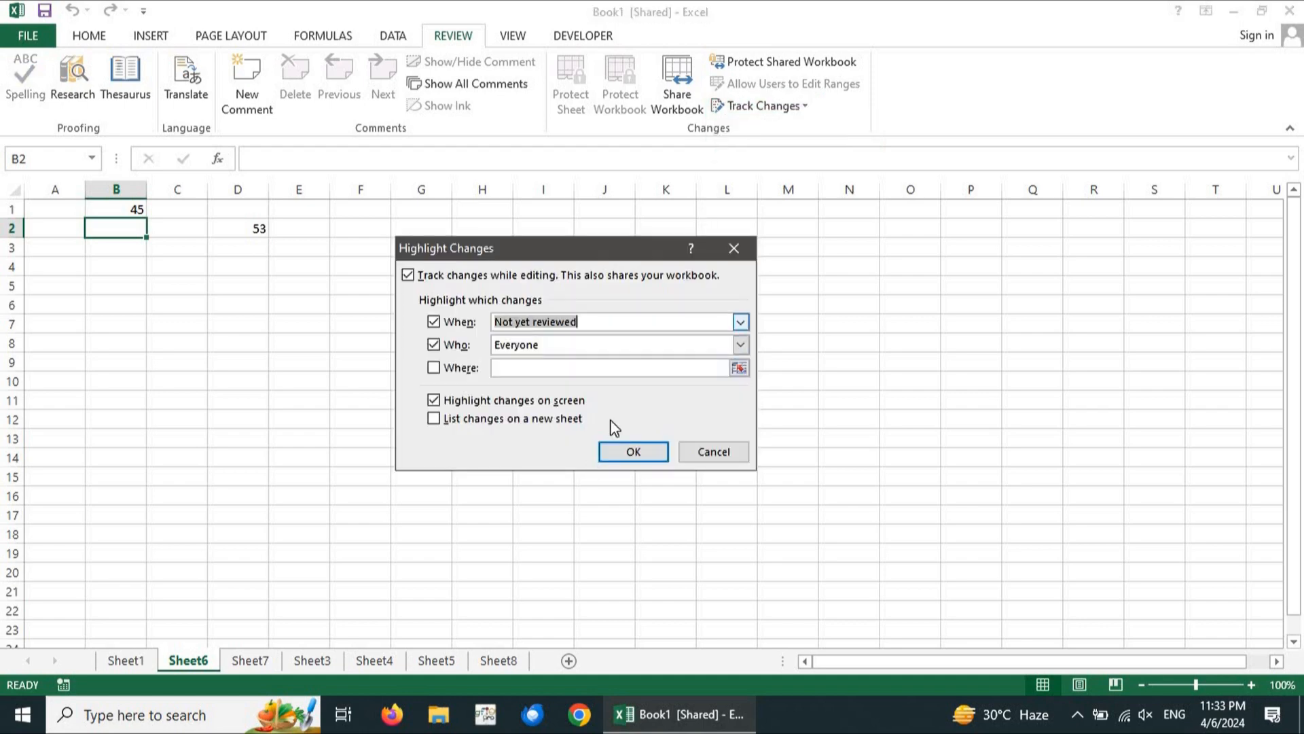
{"action": "left_click", "coordinate": [626, 462]}
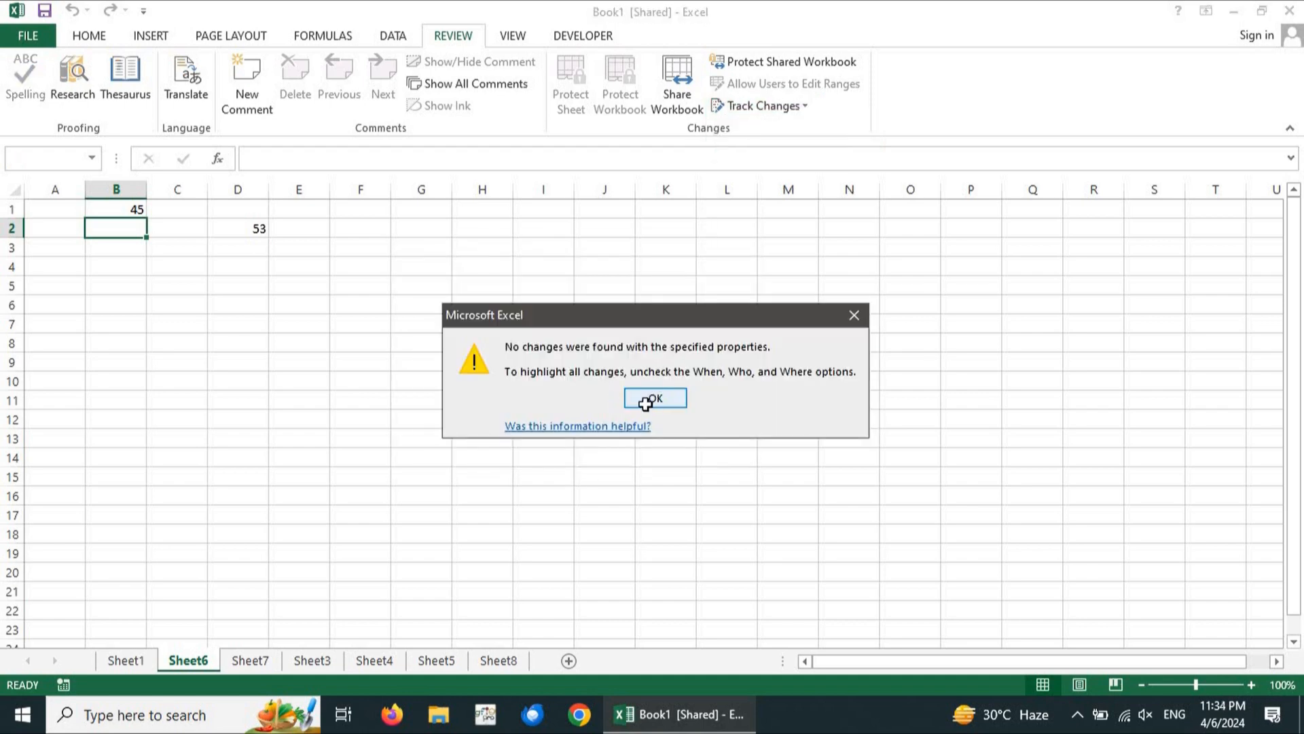
{"action": "left_click", "coordinate": [645, 403]}
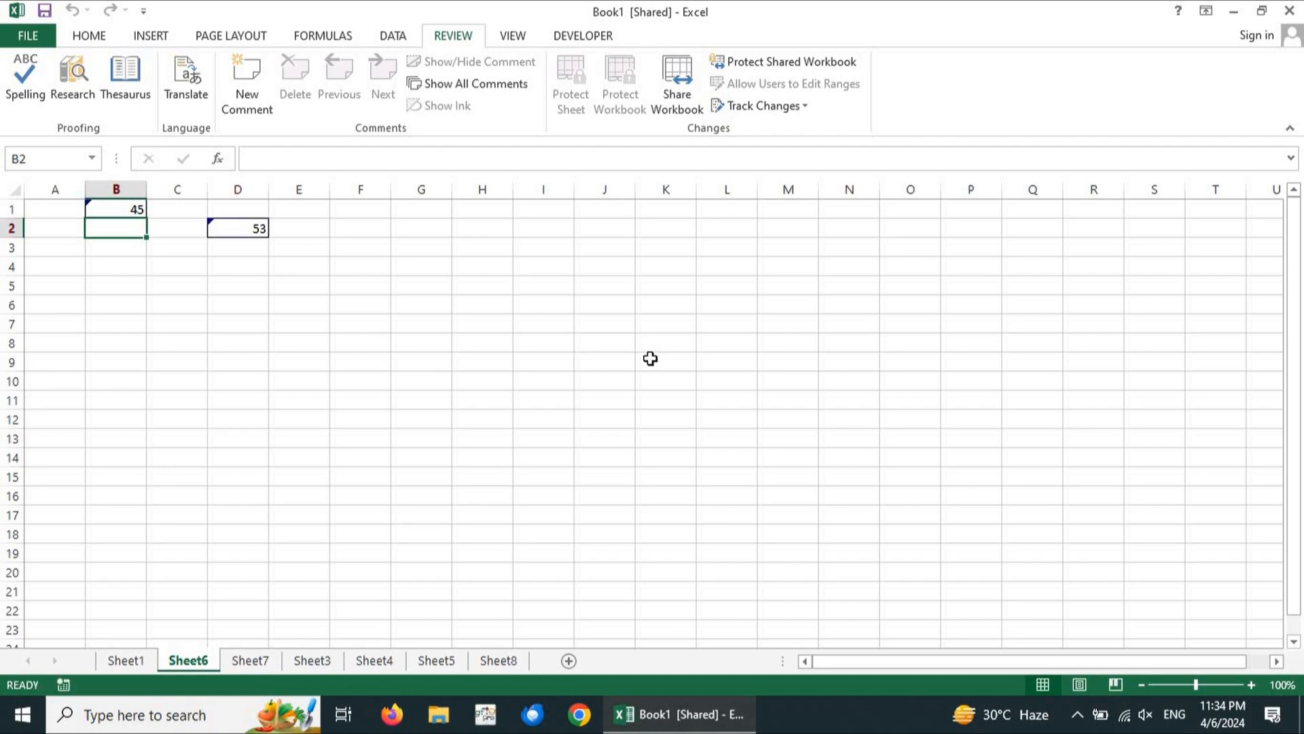
Enter 56 in cell H4 as a new tracked edit
{"action": "left_click", "coordinate": [314, 303]}
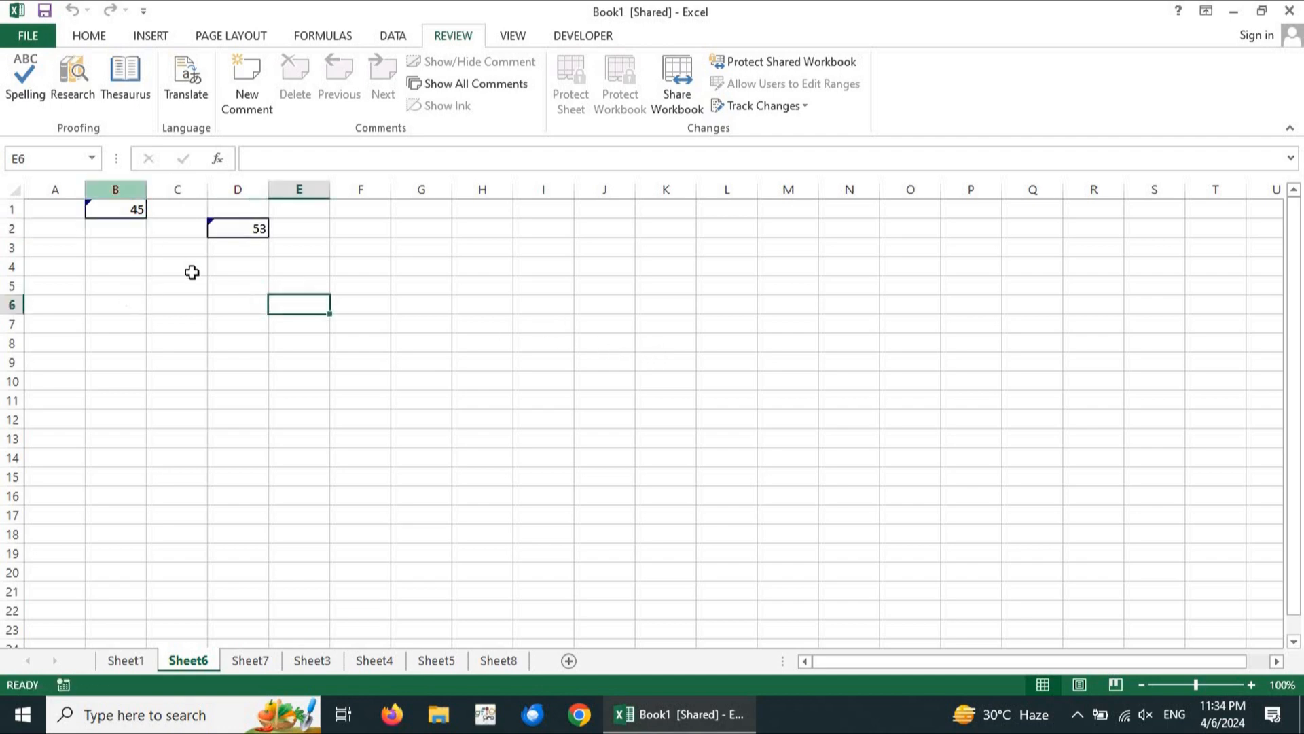
{"action": "left_click", "coordinate": [229, 229]}
{"action": "mouse_move", "coordinate": [110, 210]}
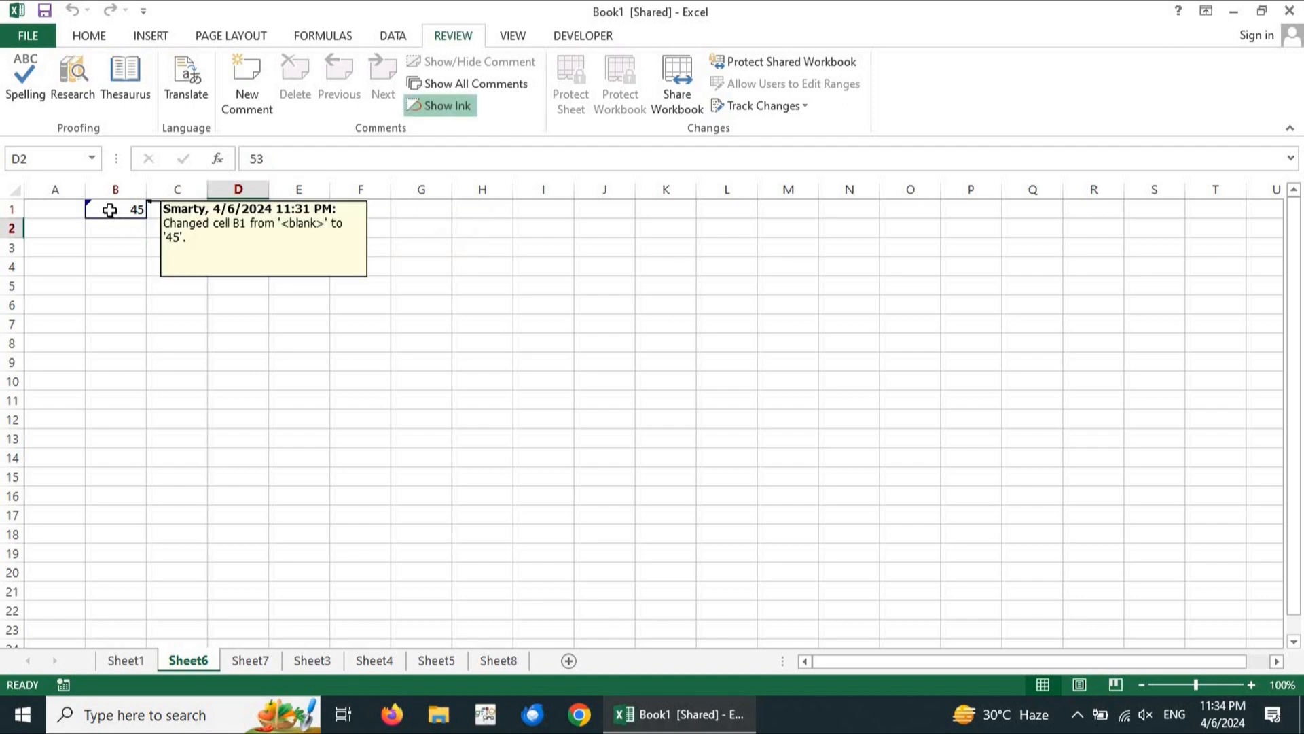
{"action": "left_click", "coordinate": [493, 267]}
{"action": "type", "text": "56"}
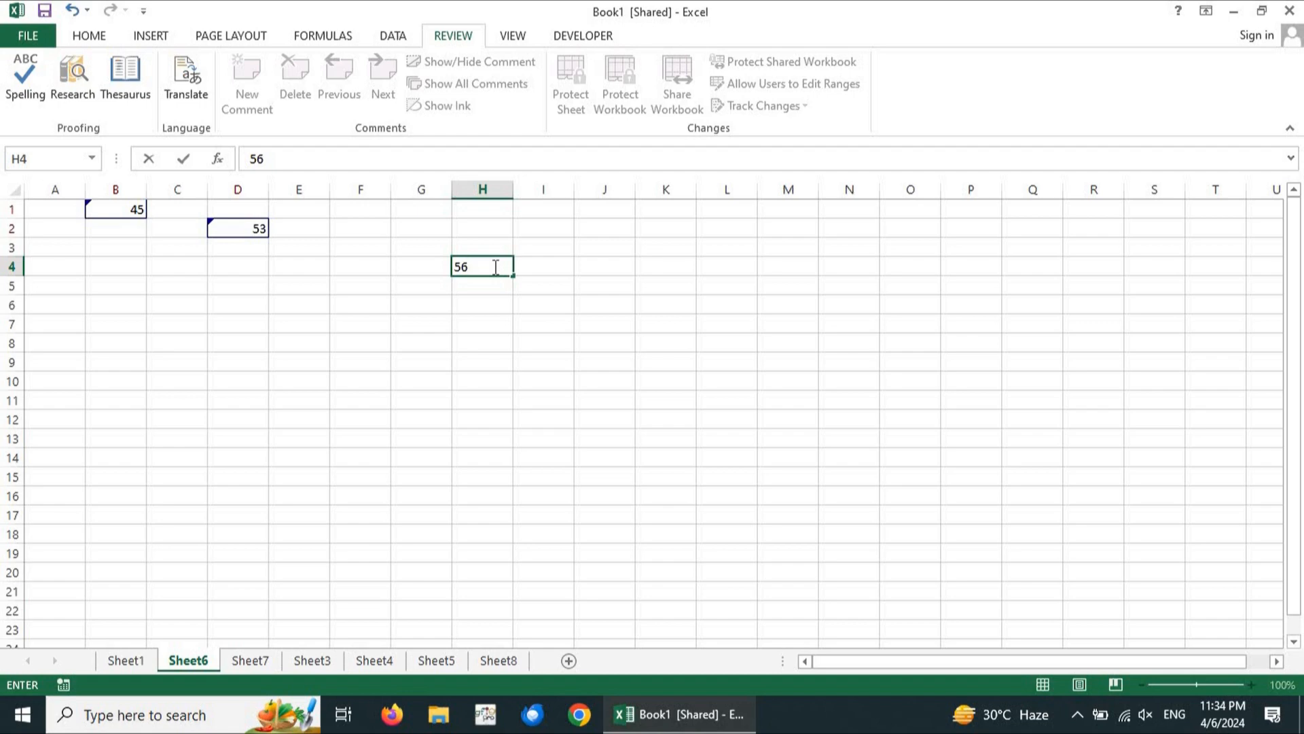
{"action": "left_click", "coordinate": [448, 306]}
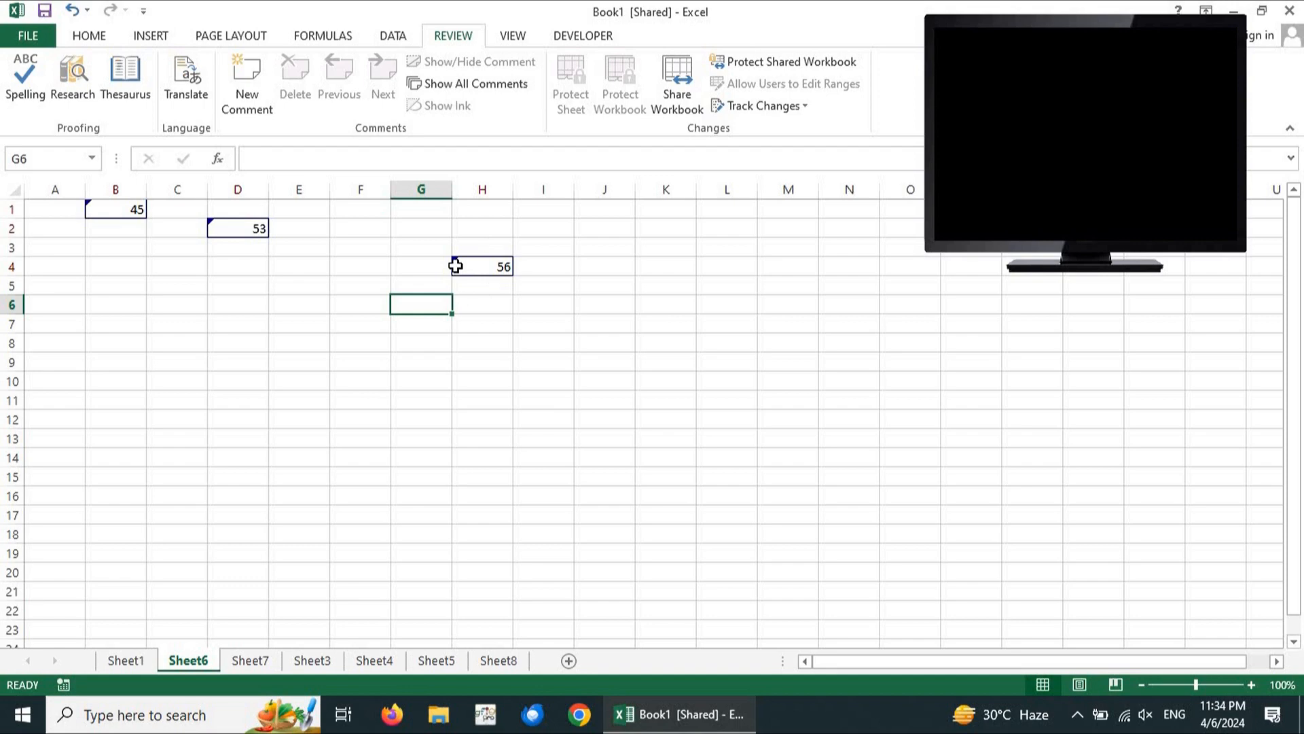
{"action": "left_click", "coordinate": [297, 302]}
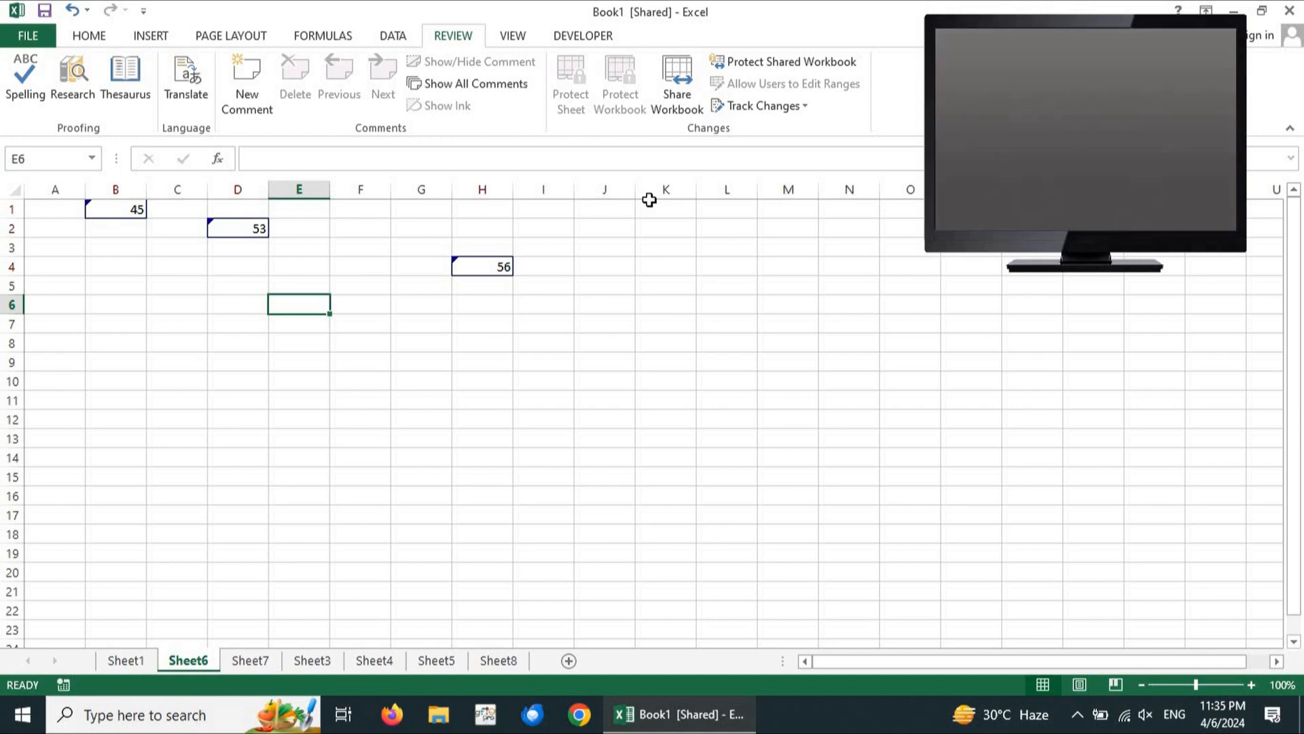
{"action": "key", "text": "ctrl+1"}
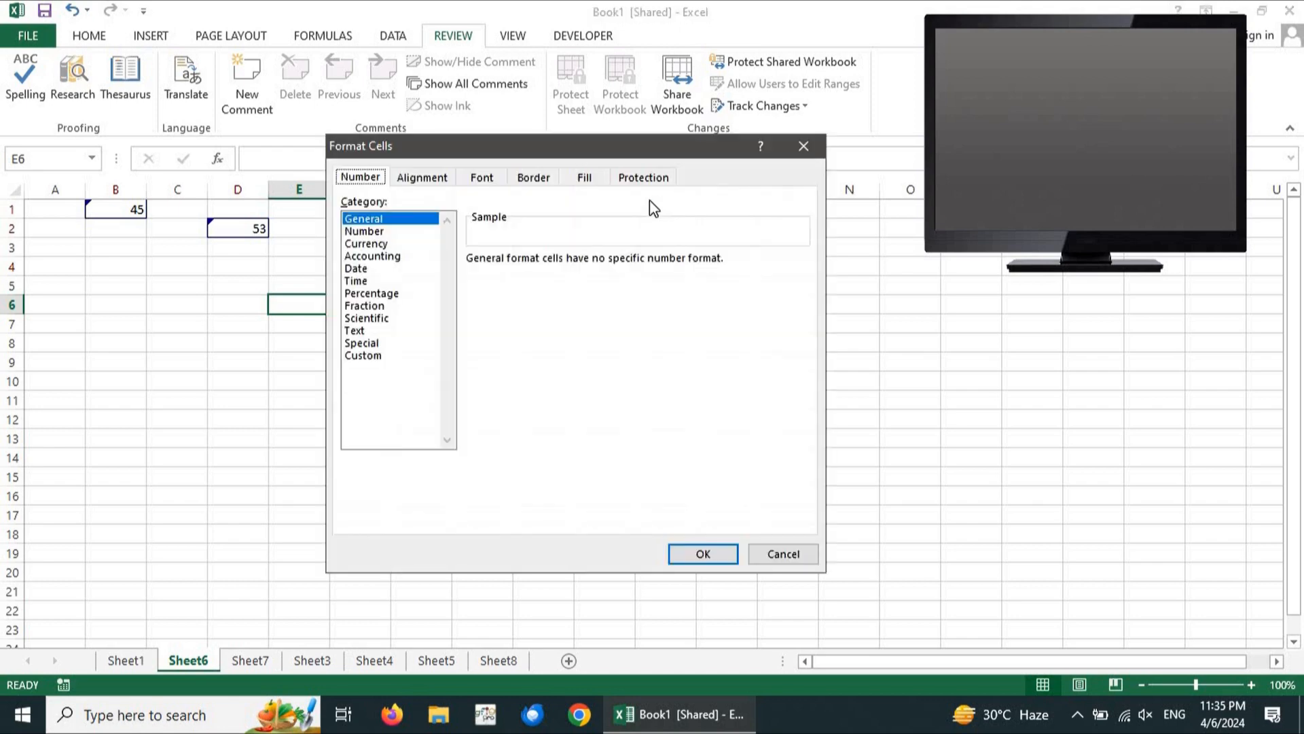
{"action": "left_click", "coordinate": [804, 146]}
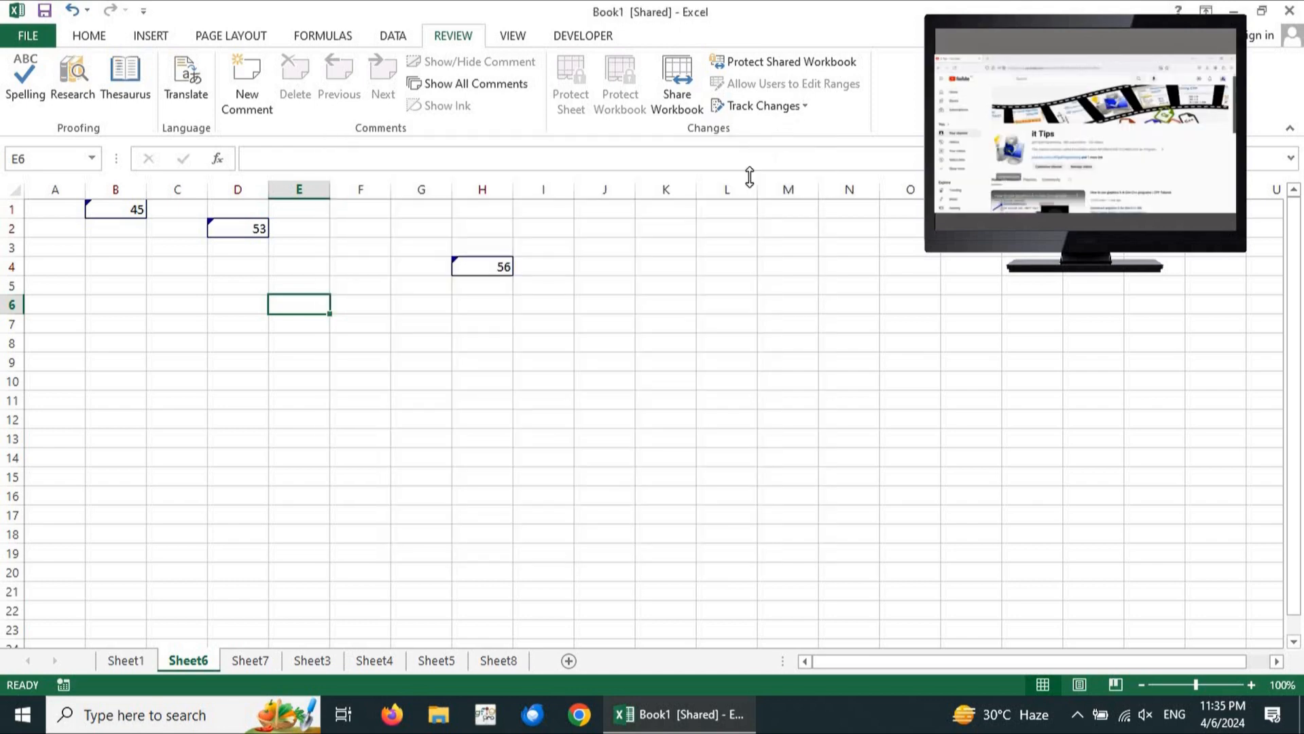